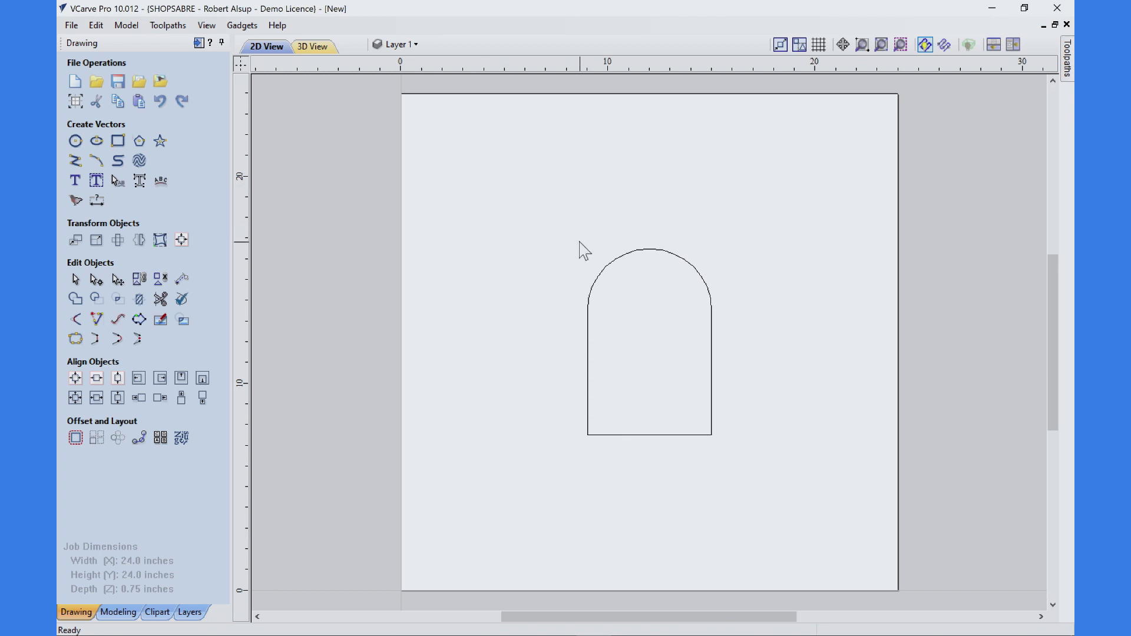
Stretch the arch wider and rotate it freely with its transform handles.
click(624, 253)
click(622, 252)
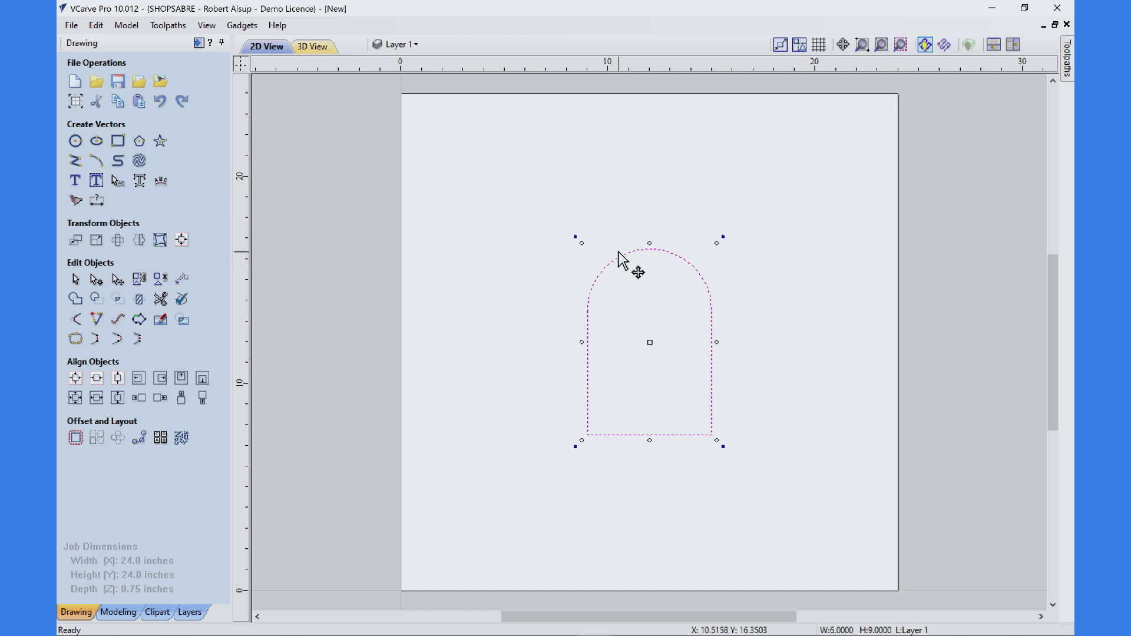
drag(717, 343, 740, 343)
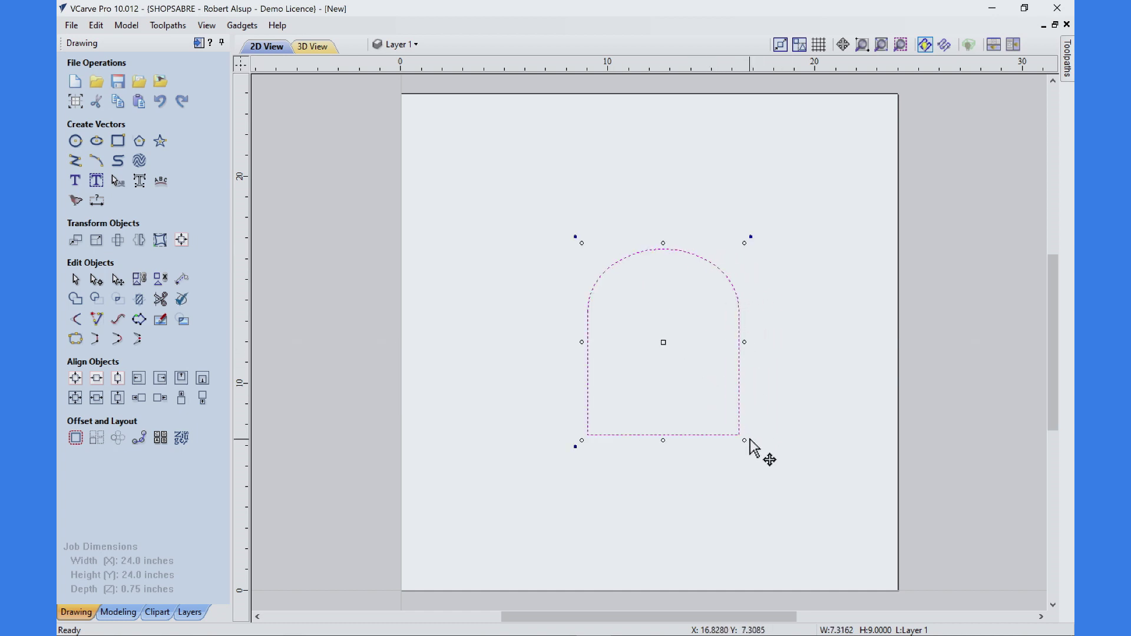
drag(749, 446, 772, 400)
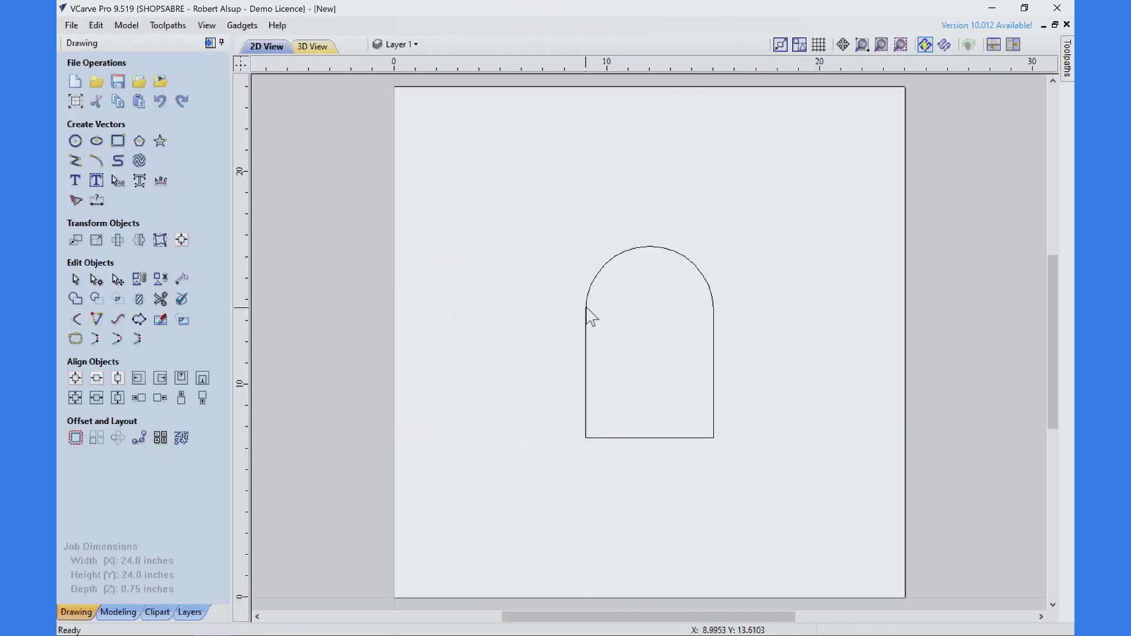
click(587, 317)
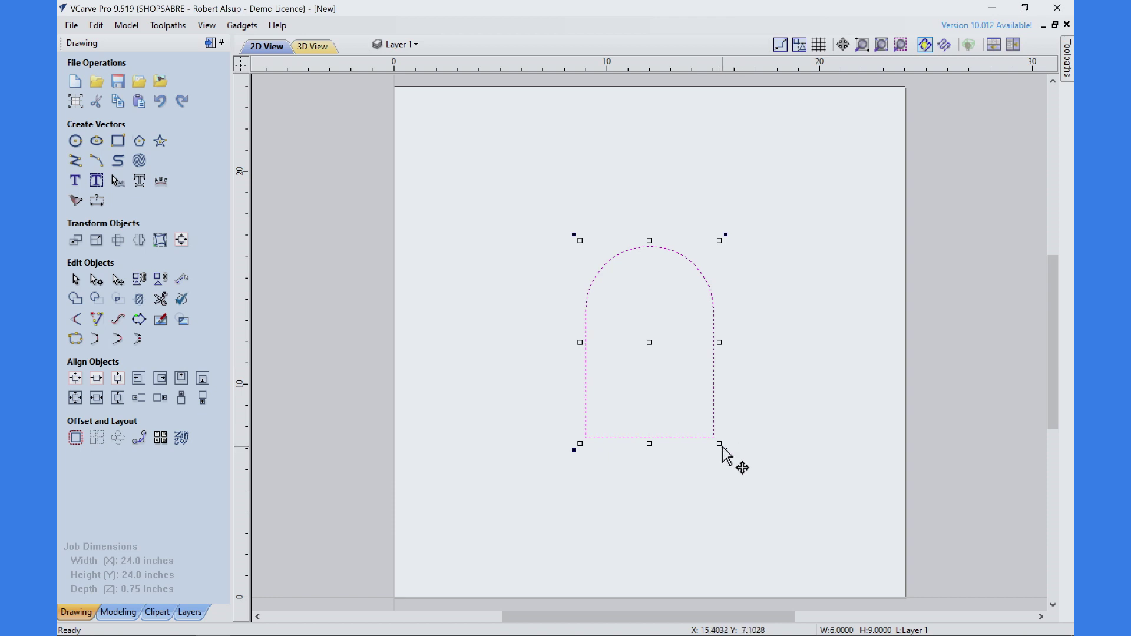
drag(722, 446, 765, 415)
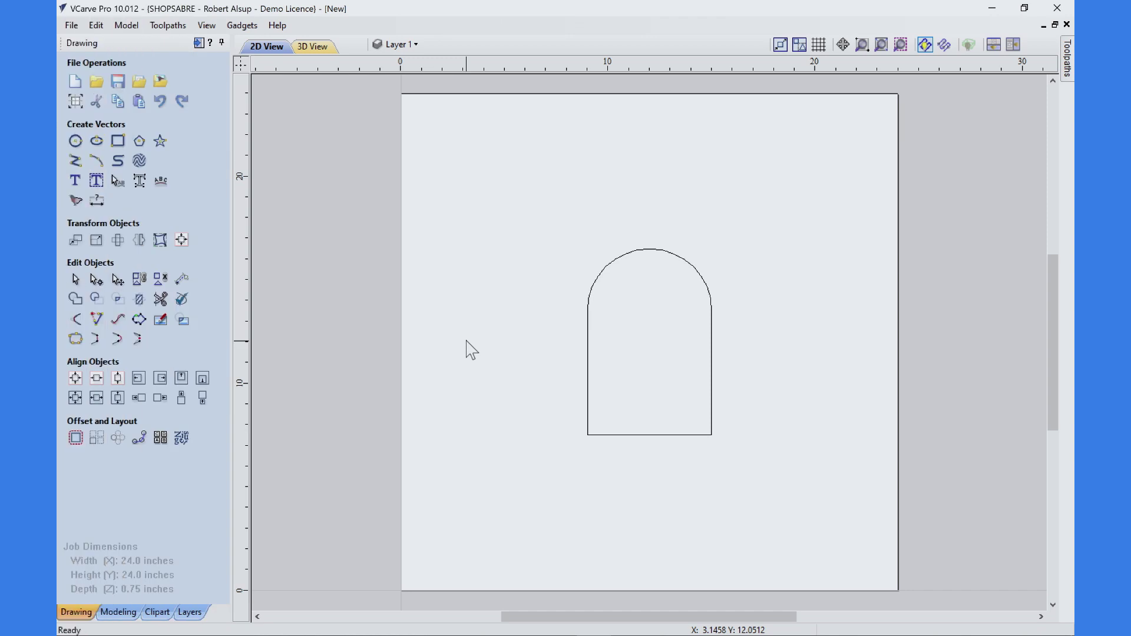
Rotate the arch exactly 45° about its centre with the Rotate tool.
click(588, 354)
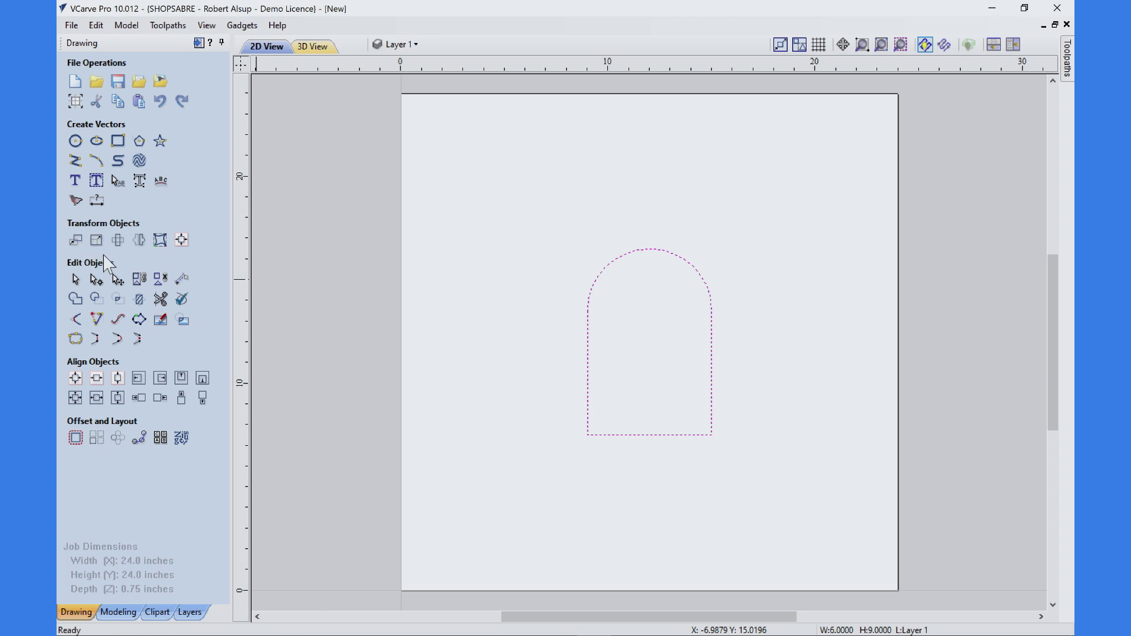
click(118, 239)
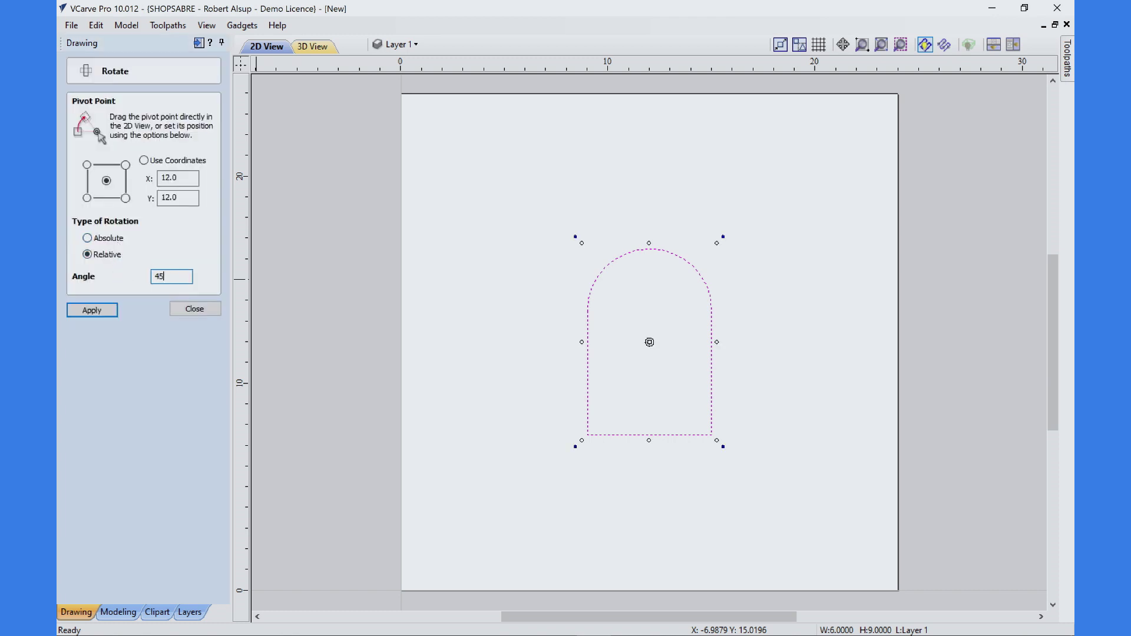
click(92, 310)
click(194, 309)
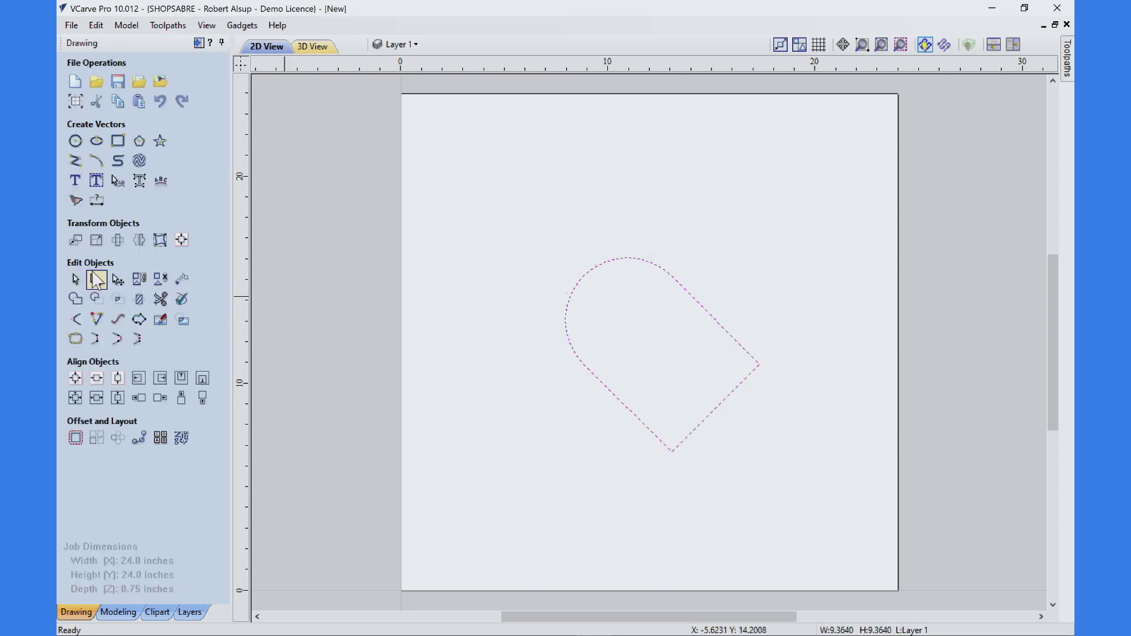
Review Move Selection, toggling between absolute coordinates and relative rotated axes.
click(75, 240)
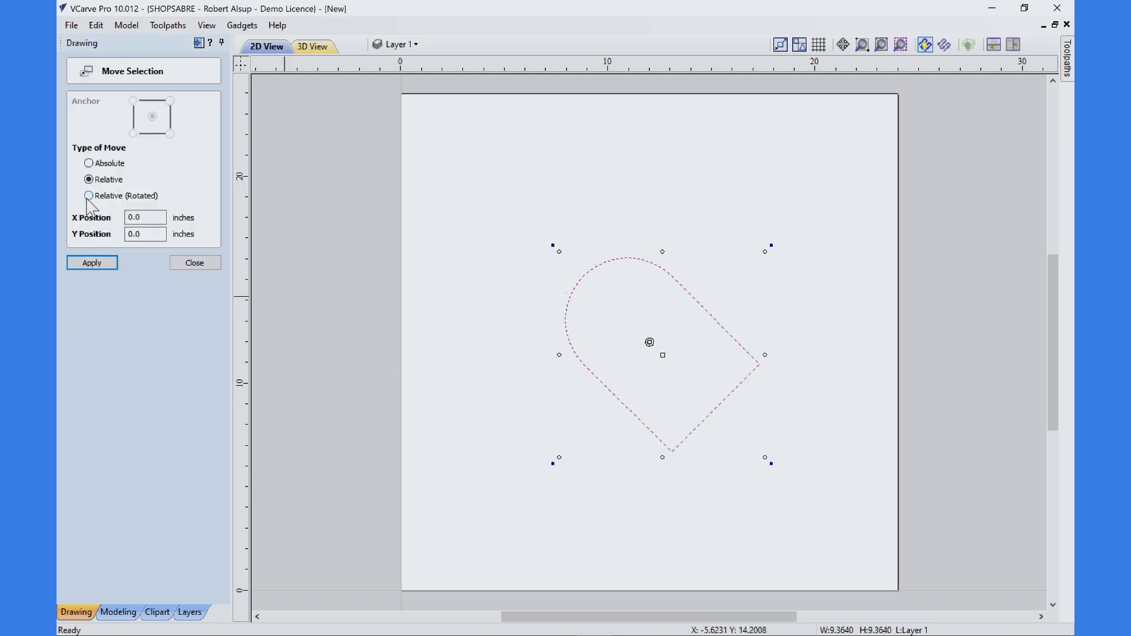
click(89, 163)
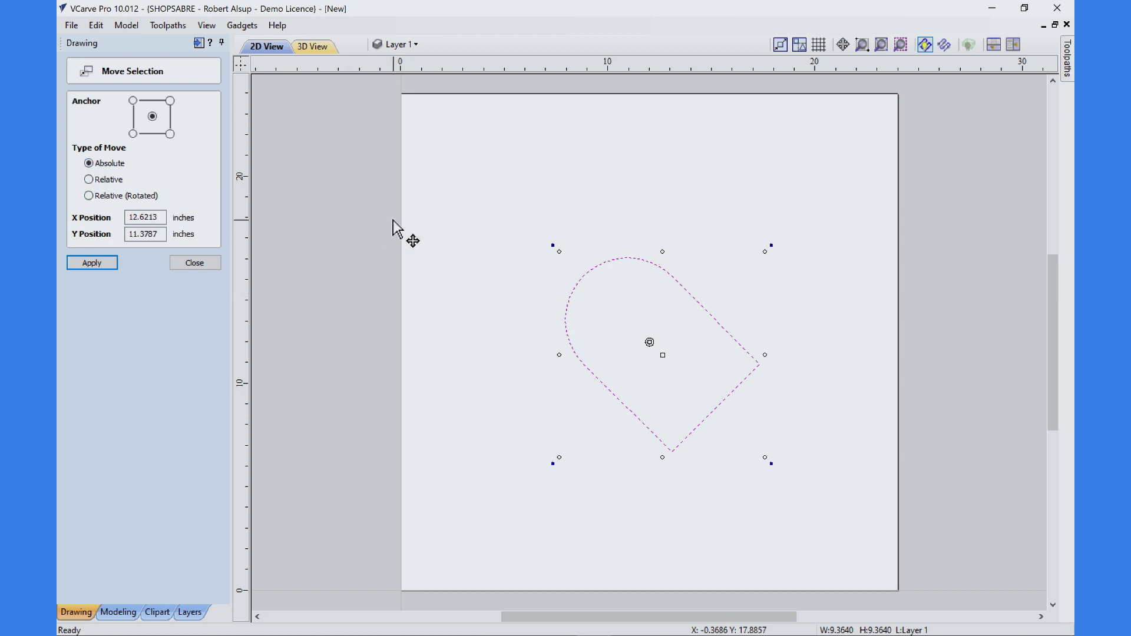
click(89, 195)
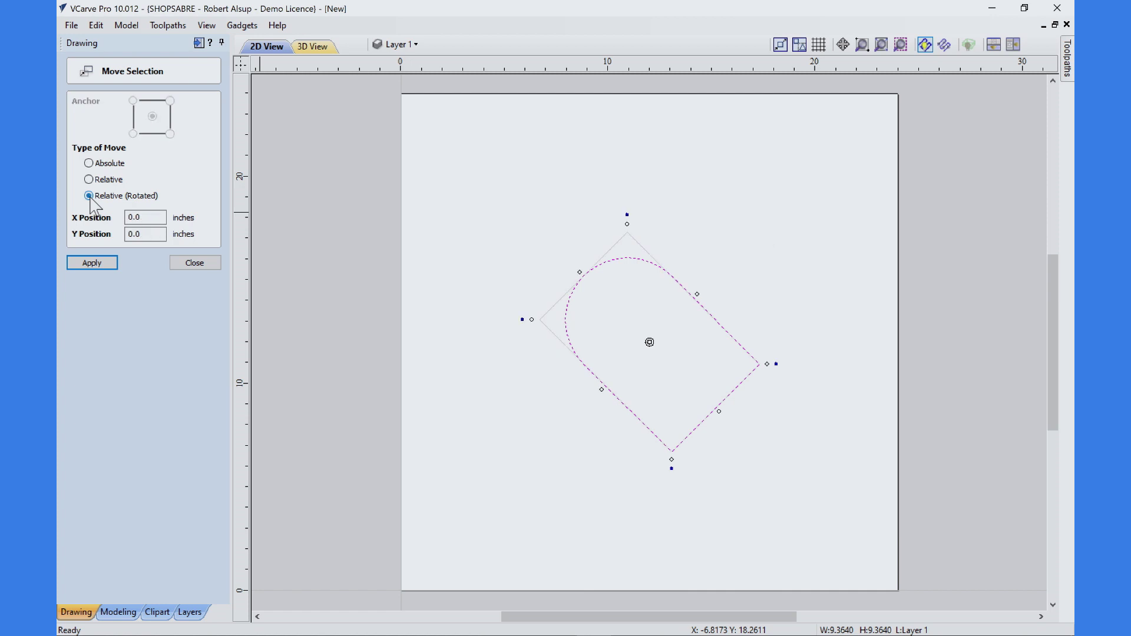
Compare the arch's Set Size Rotated Bounds against the Job-Aligned Box, then bring up Mirror.
click(178, 264)
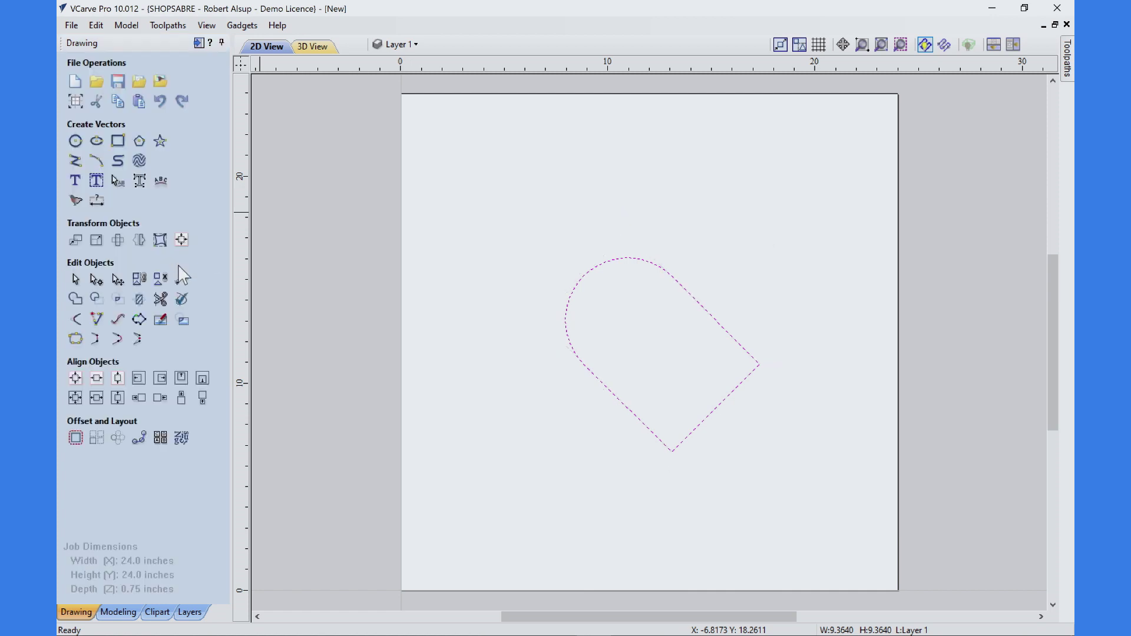
click(114, 244)
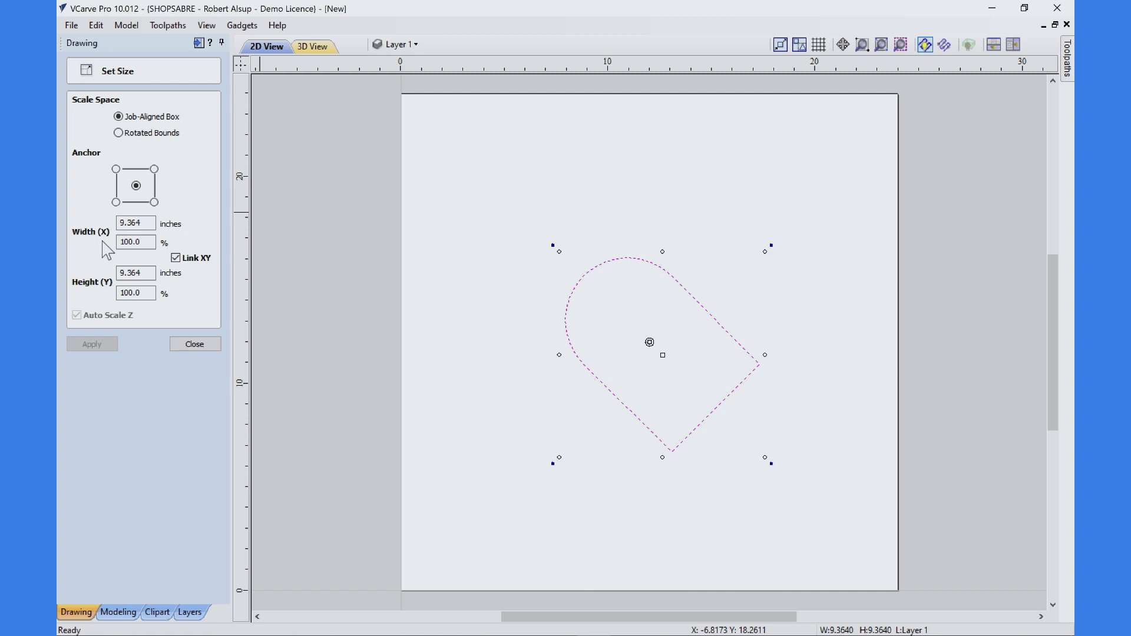
click(118, 133)
click(119, 117)
click(196, 345)
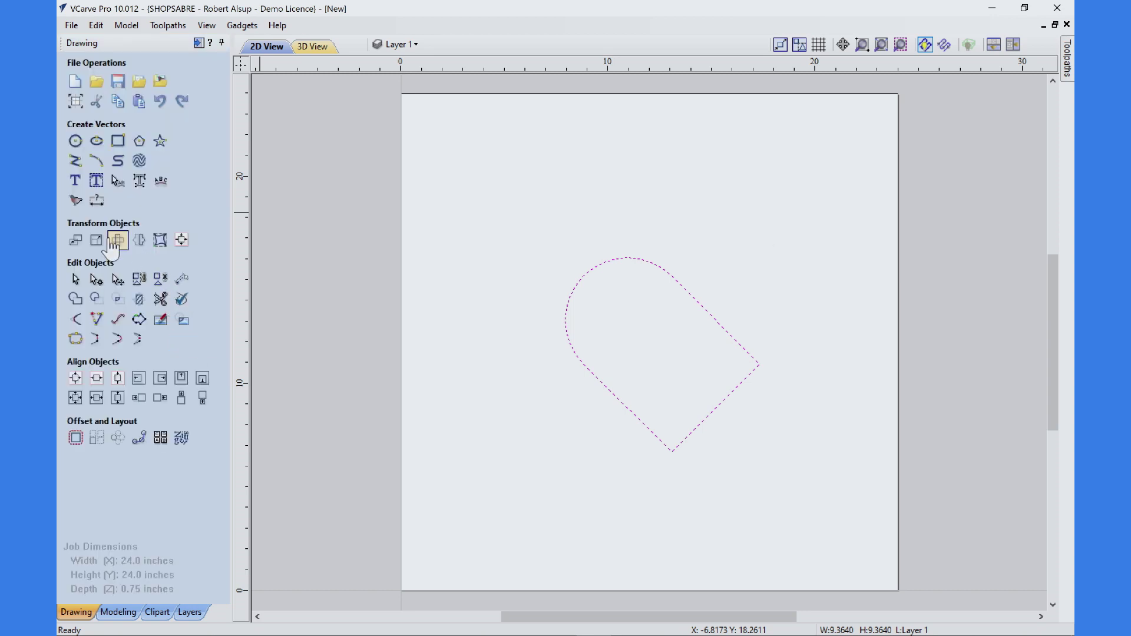
click(139, 240)
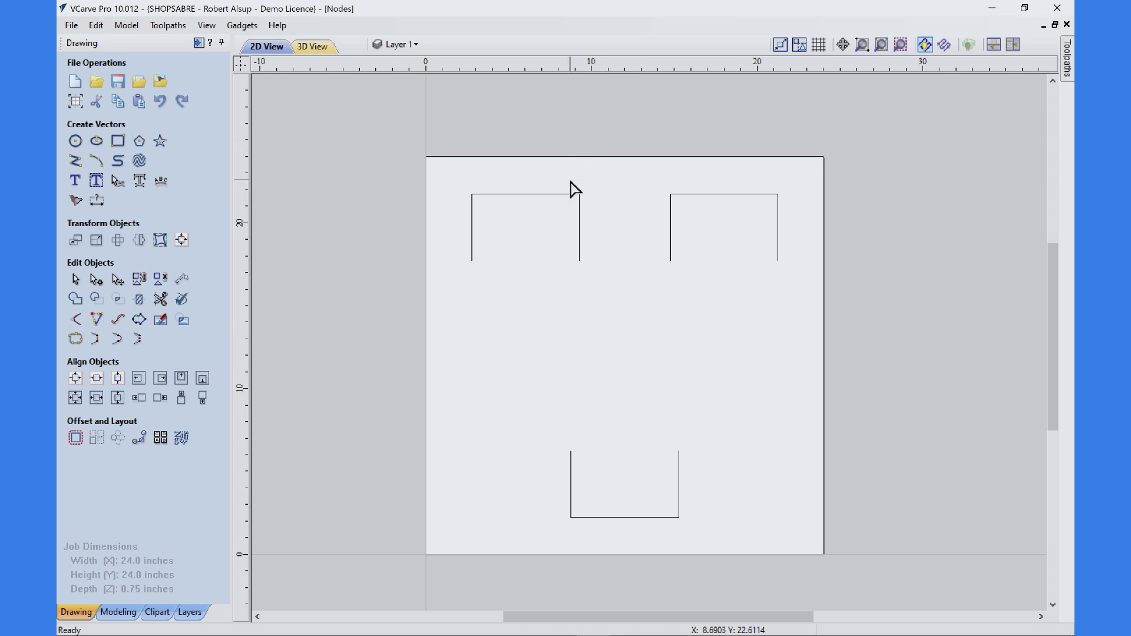
Close all three open shapes with straight lines, then undo it.
click(553, 195)
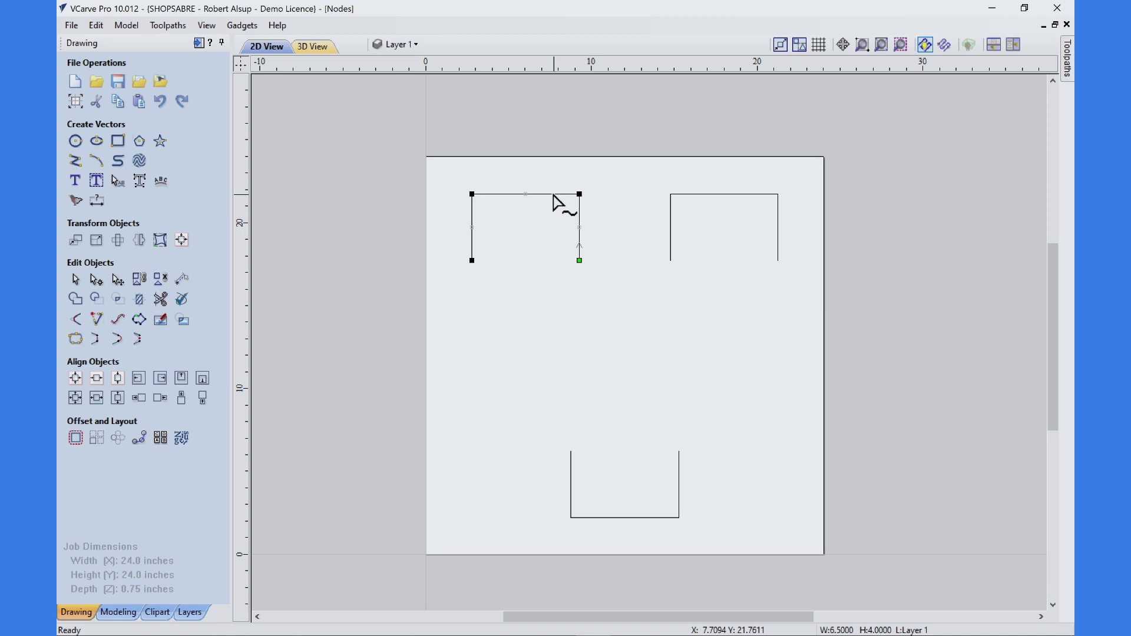
click(564, 303)
drag(446, 176, 792, 535)
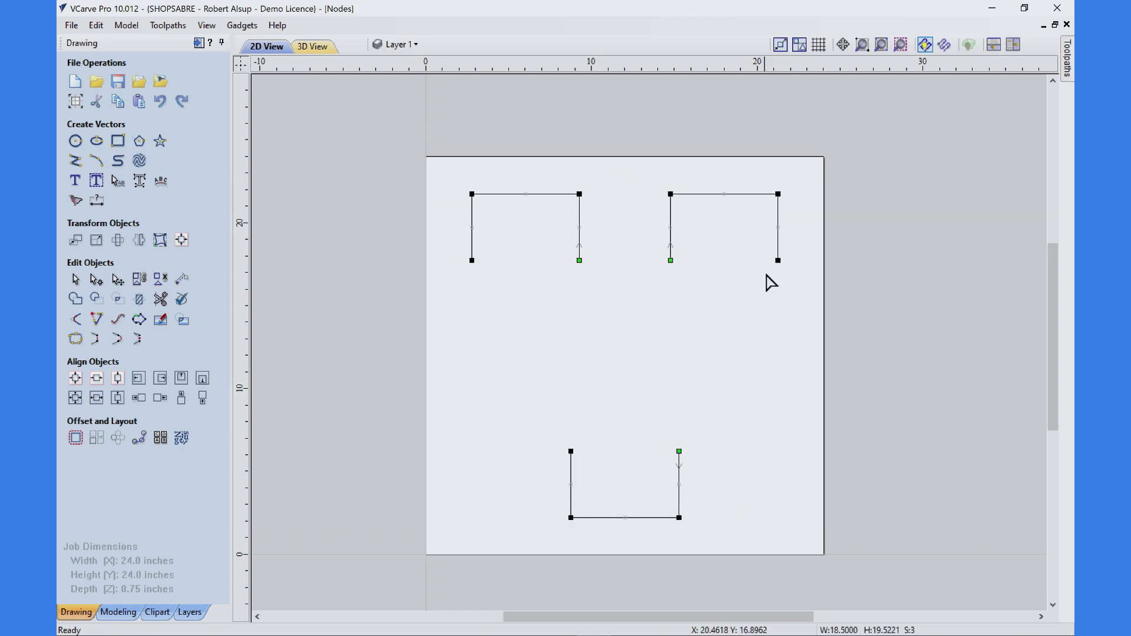
right_click(778, 260)
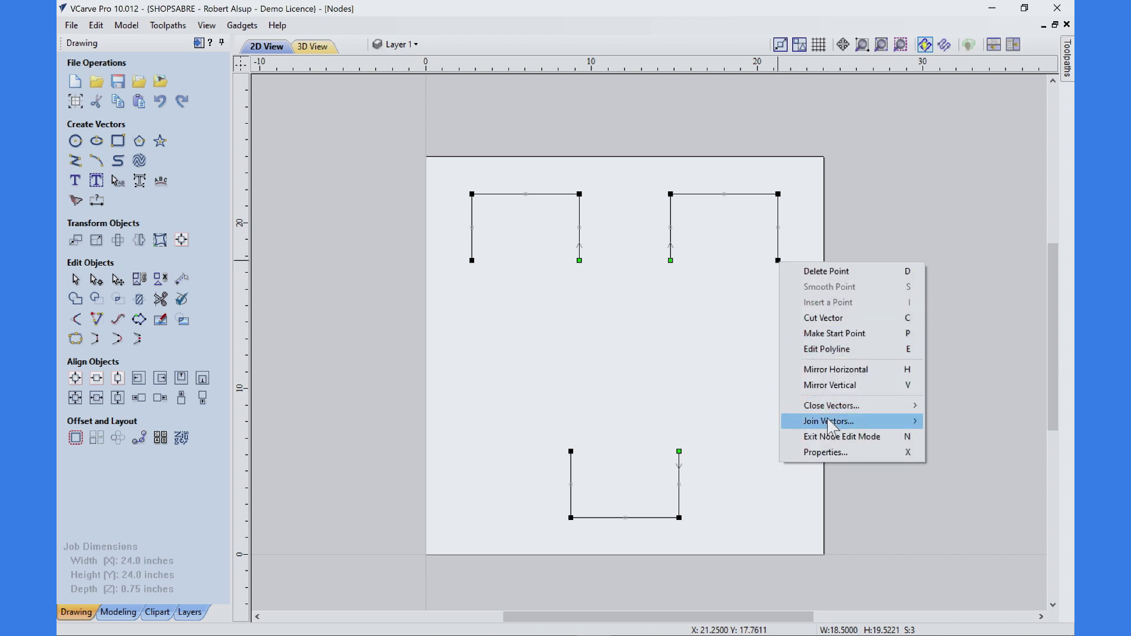
mouse_move(828, 410)
click(1024, 406)
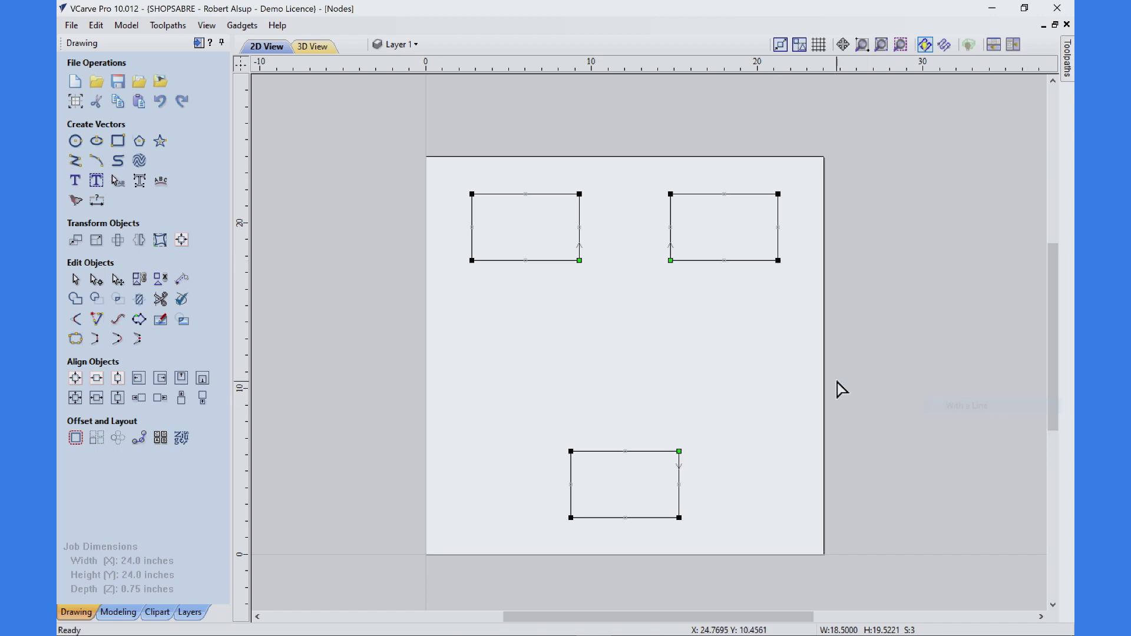
click(774, 366)
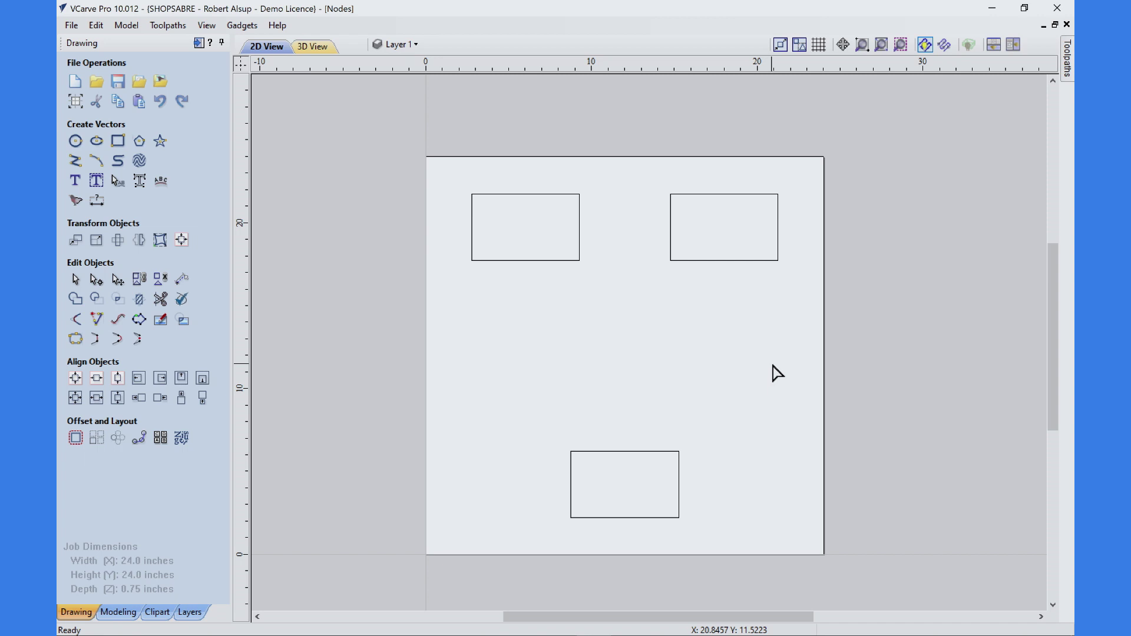
key(ctrl+z)
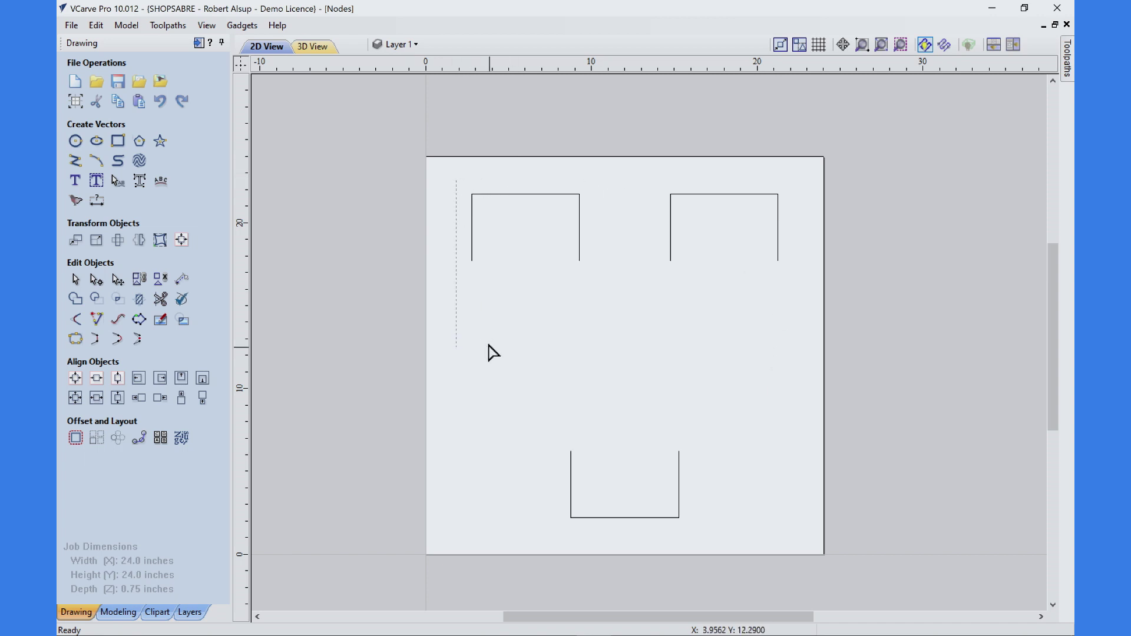
Close the three shapes with smooth curves instead, then undo that too.
drag(494, 353, 793, 537)
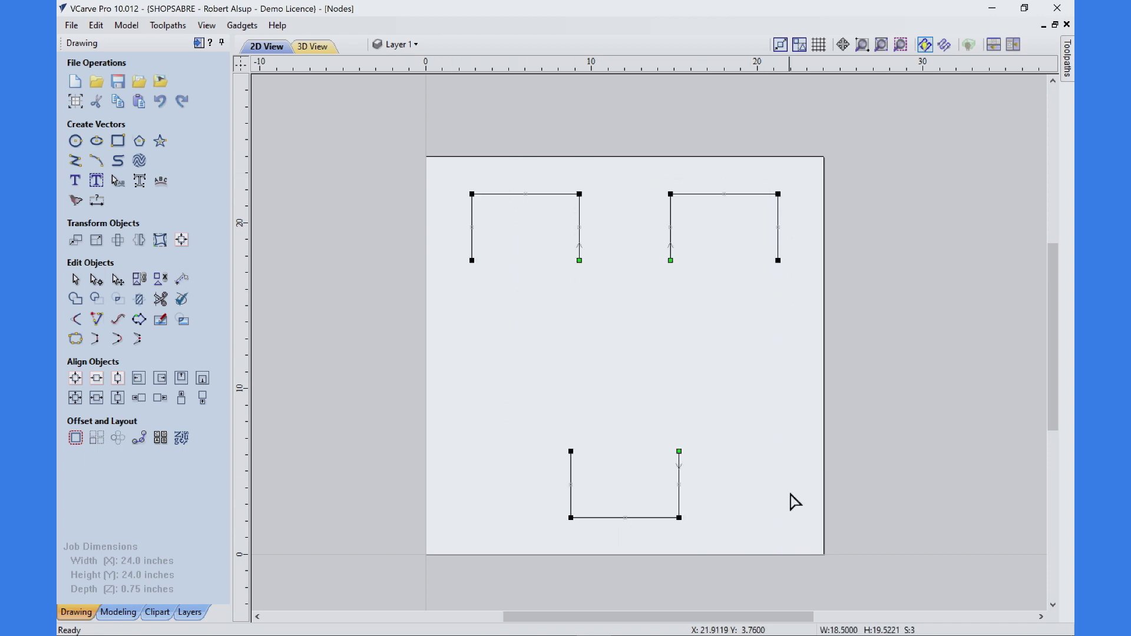
right_click(777, 260)
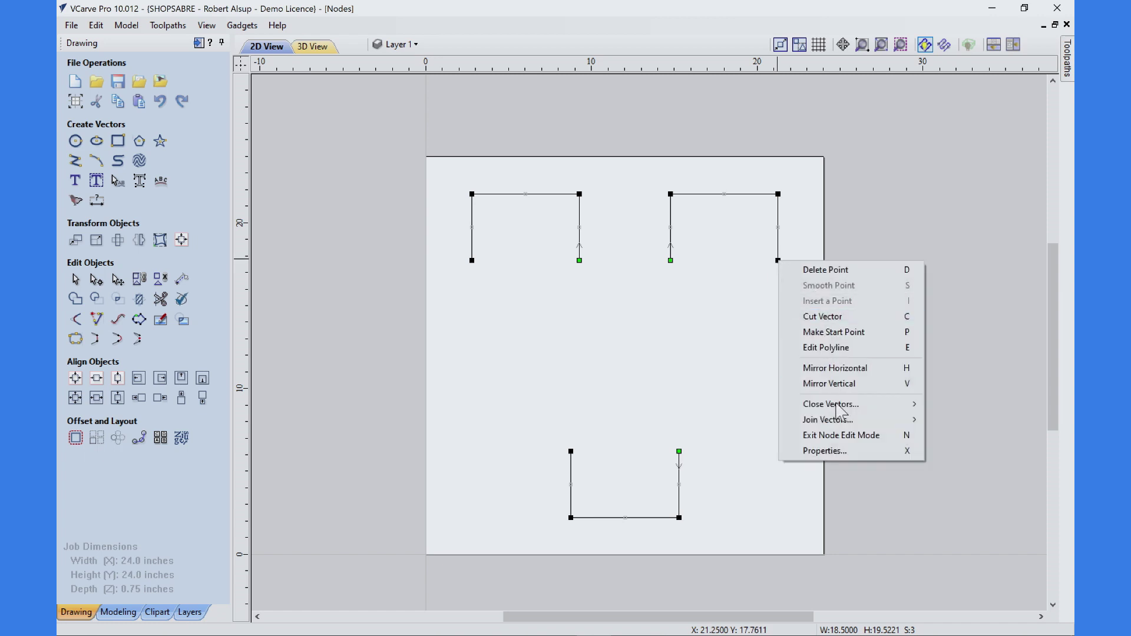
mouse_move(847, 406)
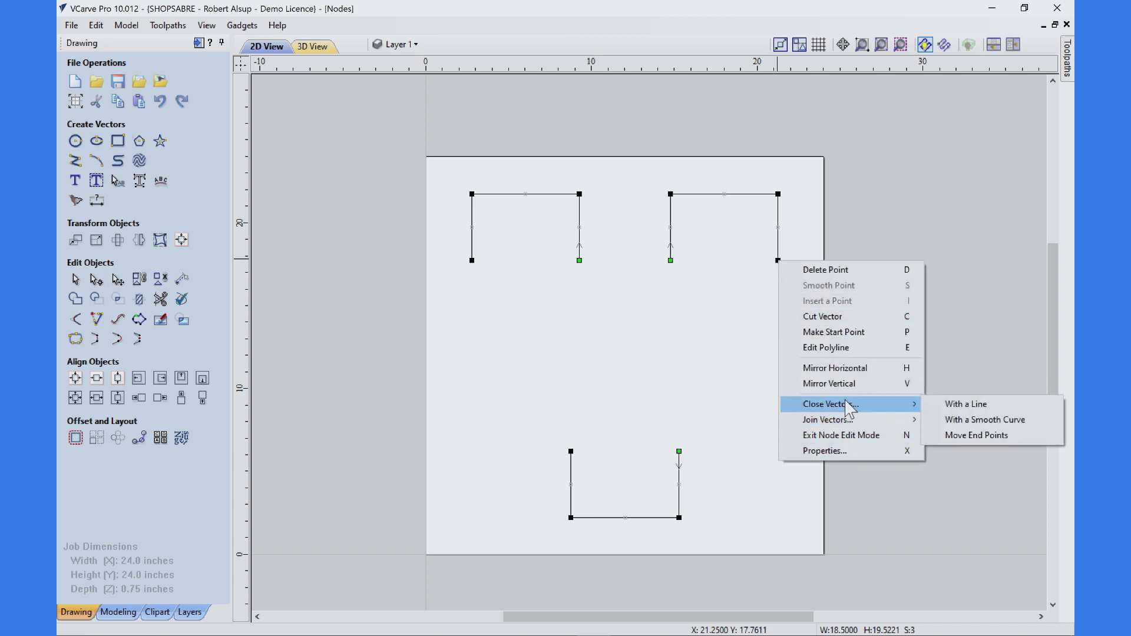
click(1009, 424)
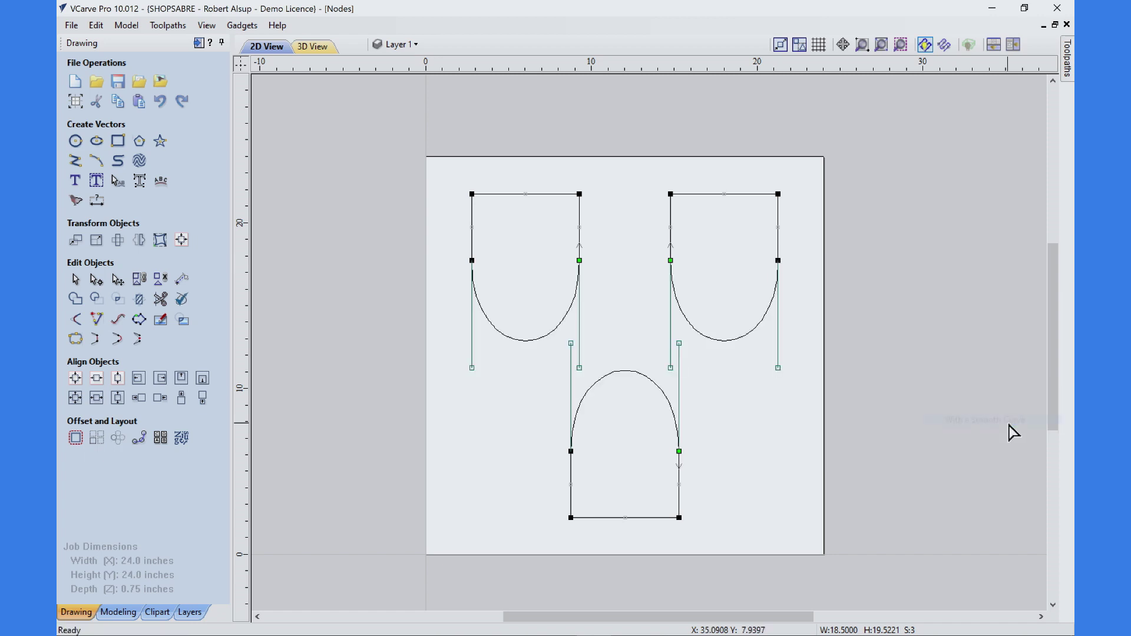
click(788, 466)
key(ctrl+z)
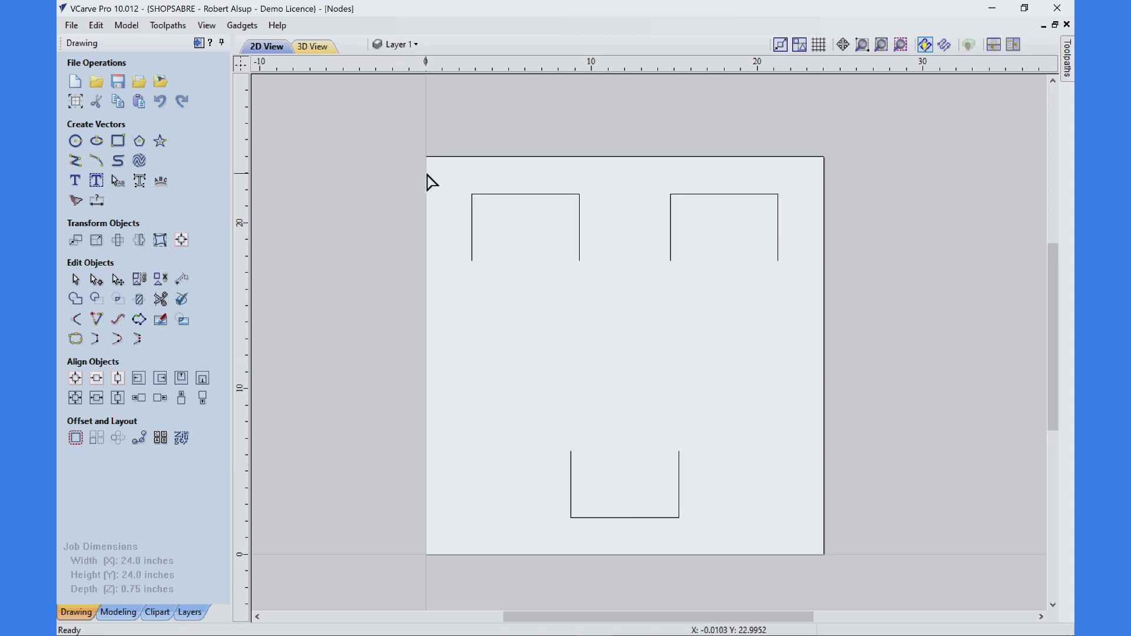
Reselect the three open vectors and check the node menu's Close Vectors options.
drag(451, 174, 804, 547)
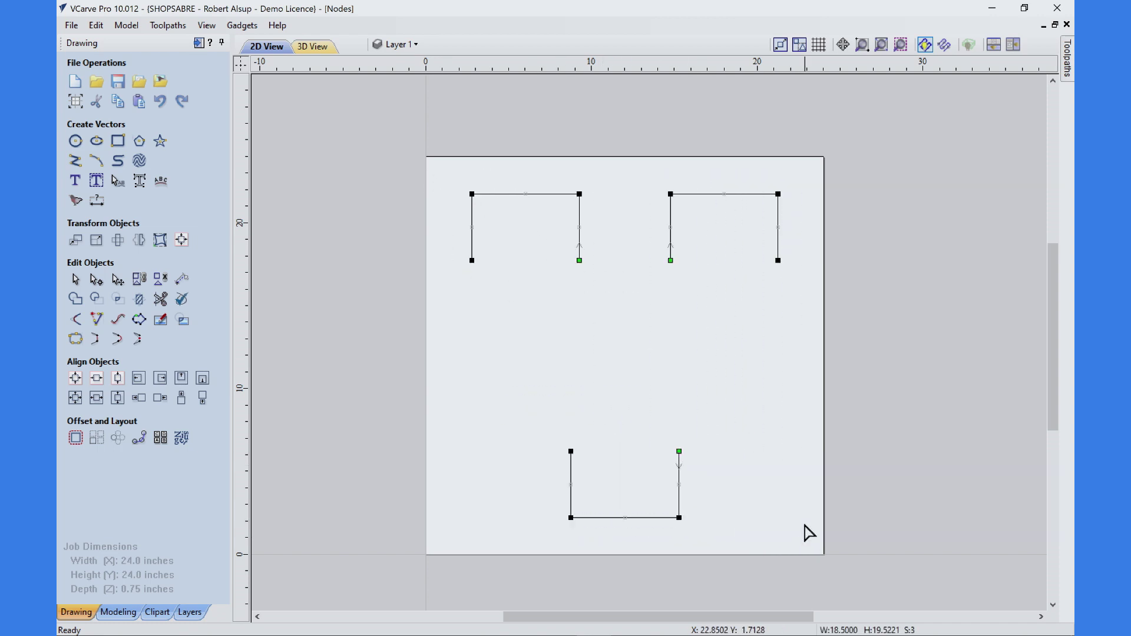
right_click(778, 260)
mouse_move(831, 407)
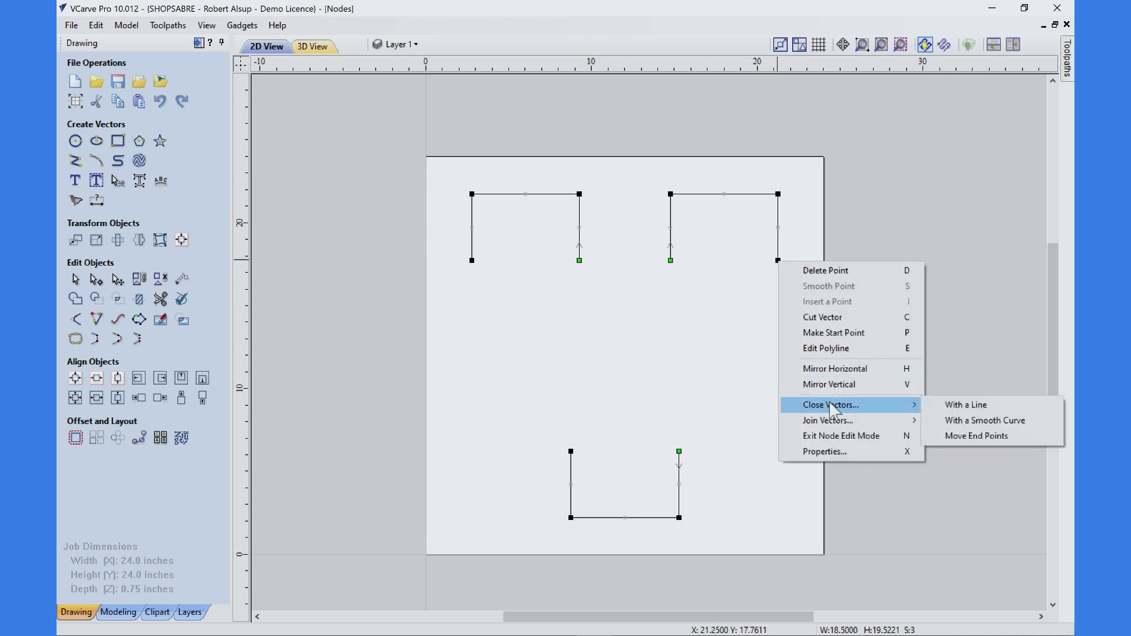
click(950, 437)
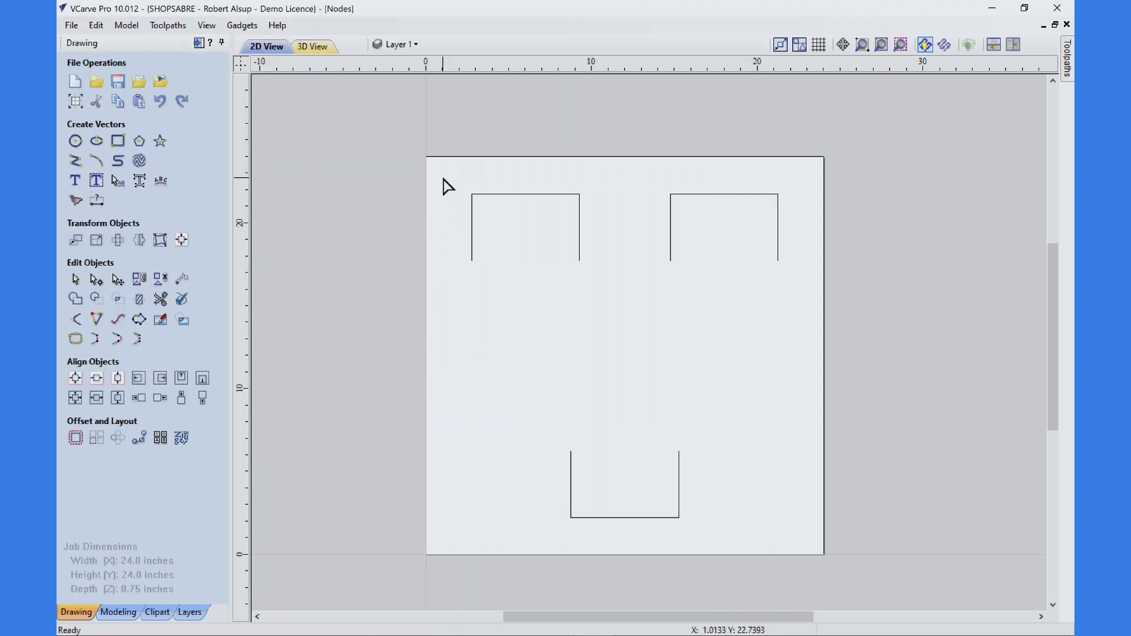
Join the two upper U shapes with a straight line, then undo it.
drag(445, 177, 801, 306)
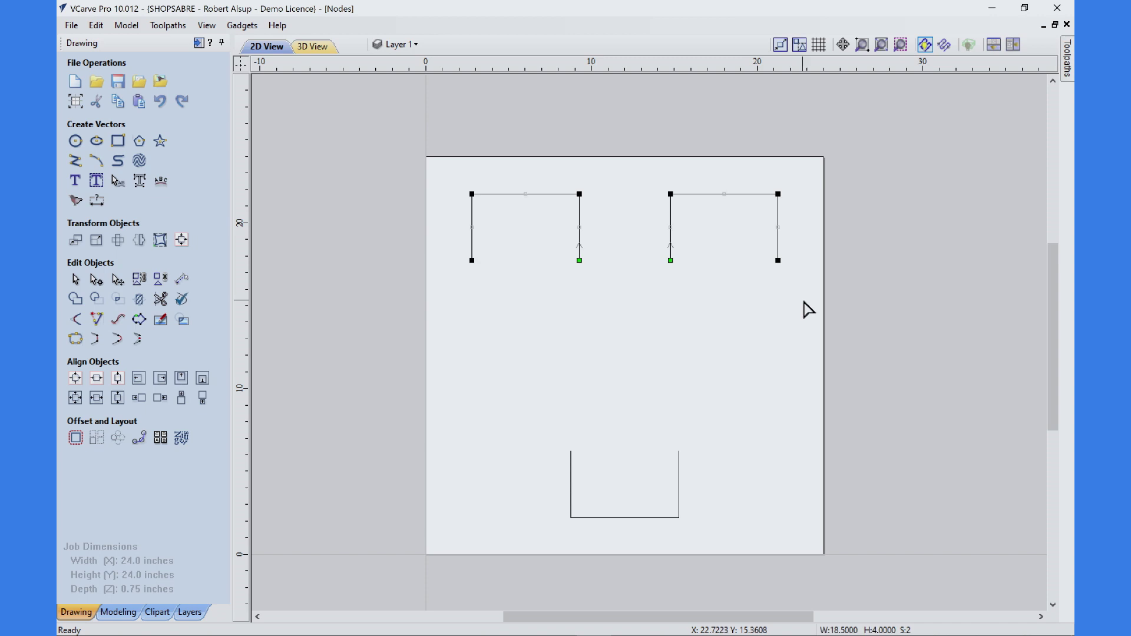
right_click(778, 261)
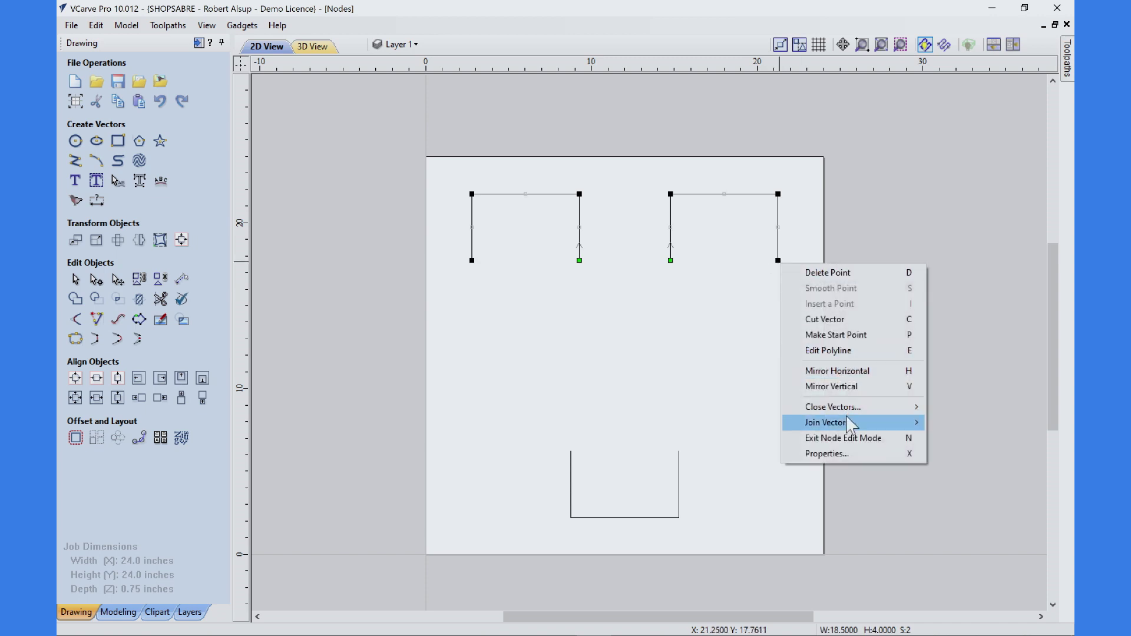
mouse_move(866, 421)
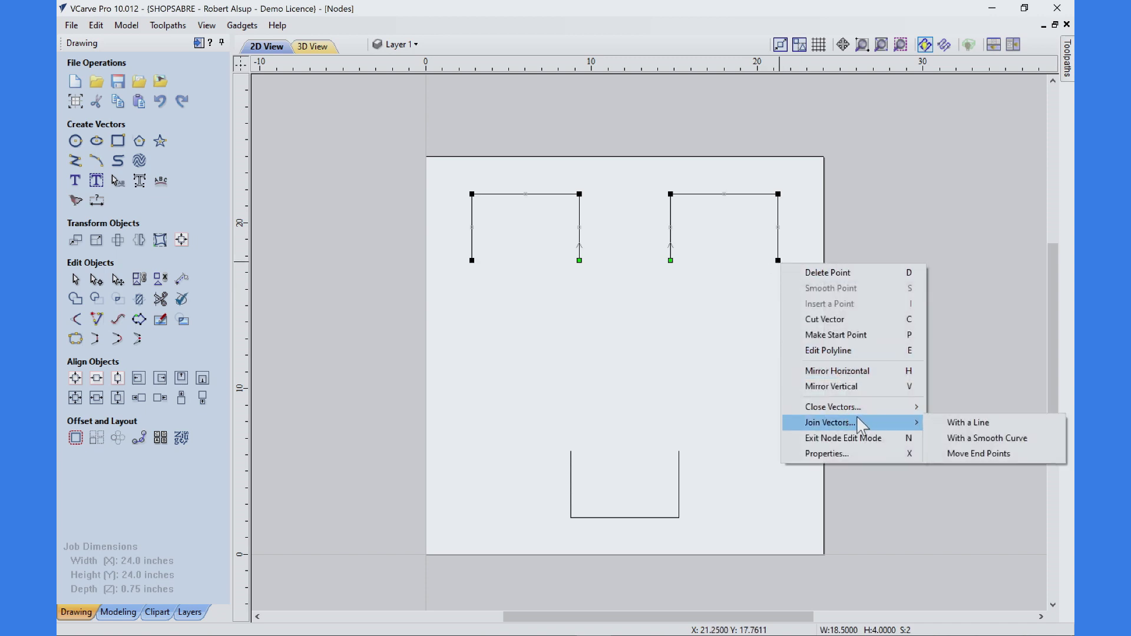
click(968, 422)
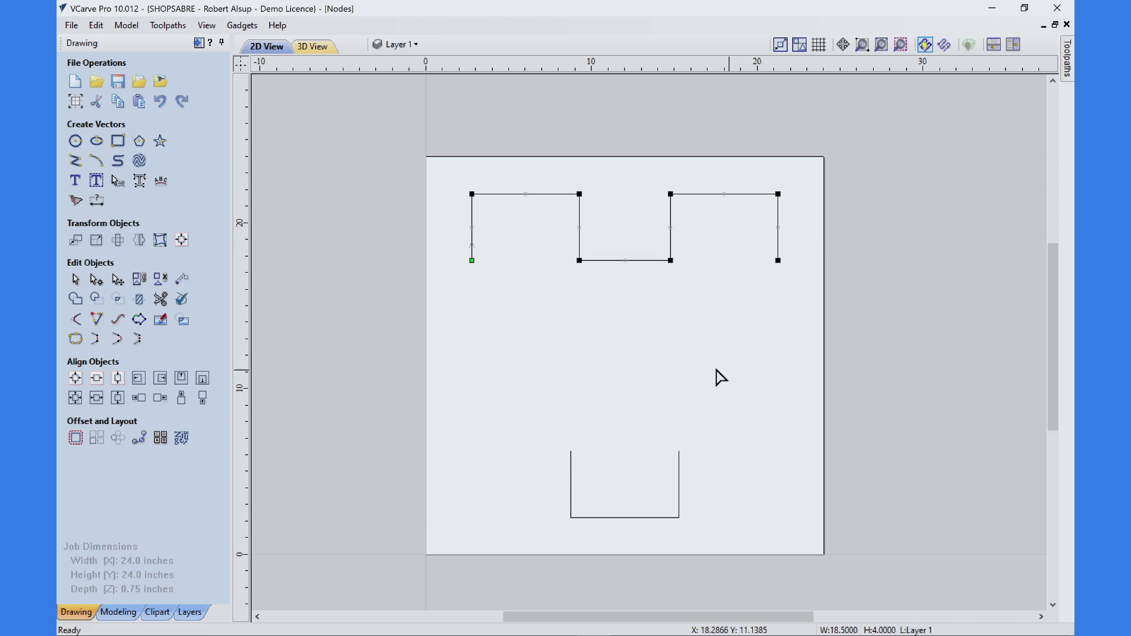
click(653, 317)
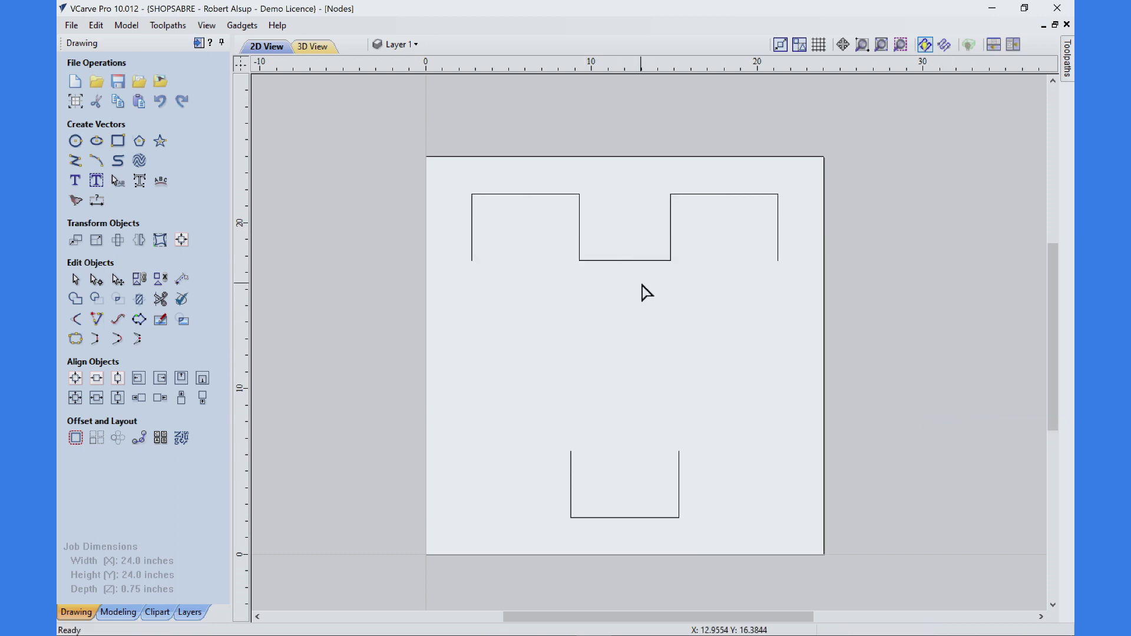
key(ctrl+z)
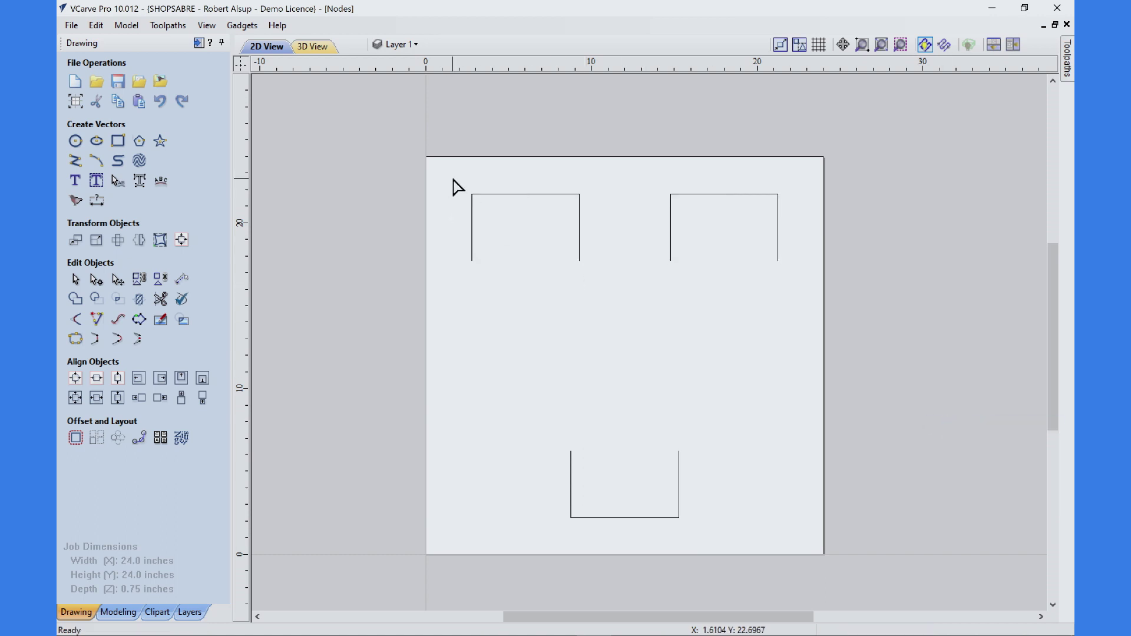
Join the two upper U shapes with a smooth curve instead.
drag(452, 178, 788, 297)
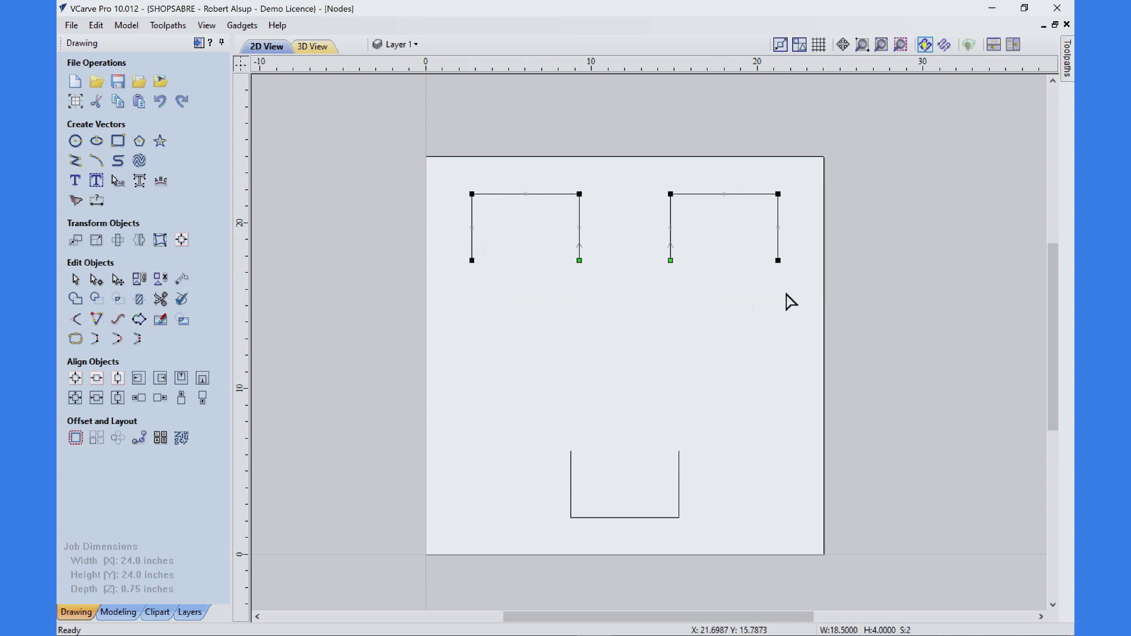
right_click(777, 259)
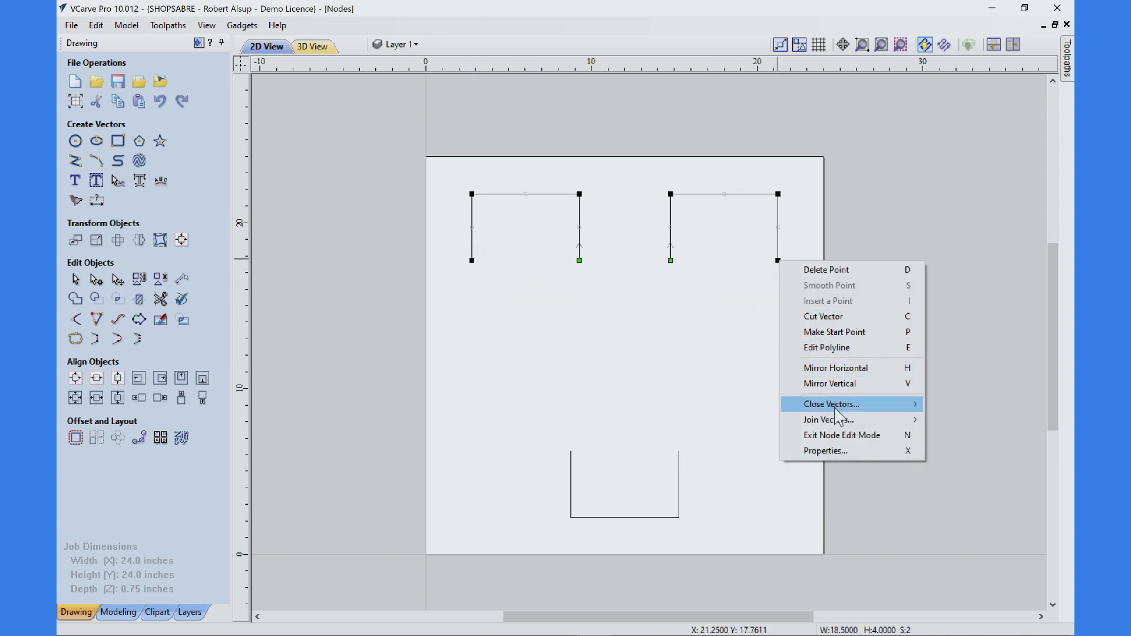
mouse_move(836, 419)
click(952, 437)
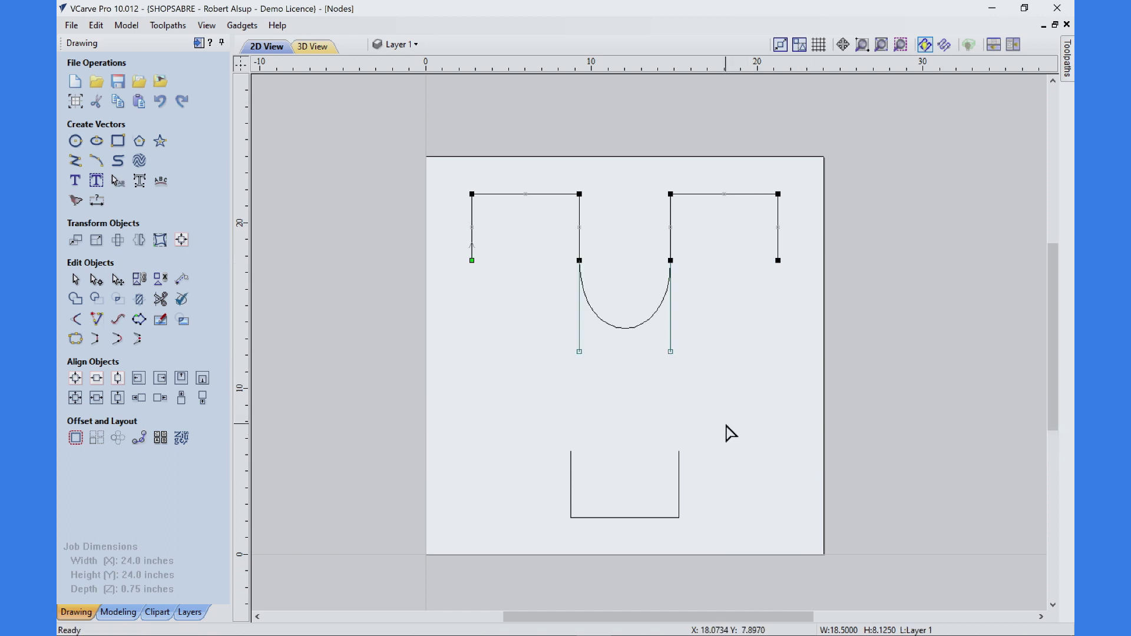
Smoothly join the lower U to the upper shape and close the outline with a smooth curve.
shift+click(678, 475)
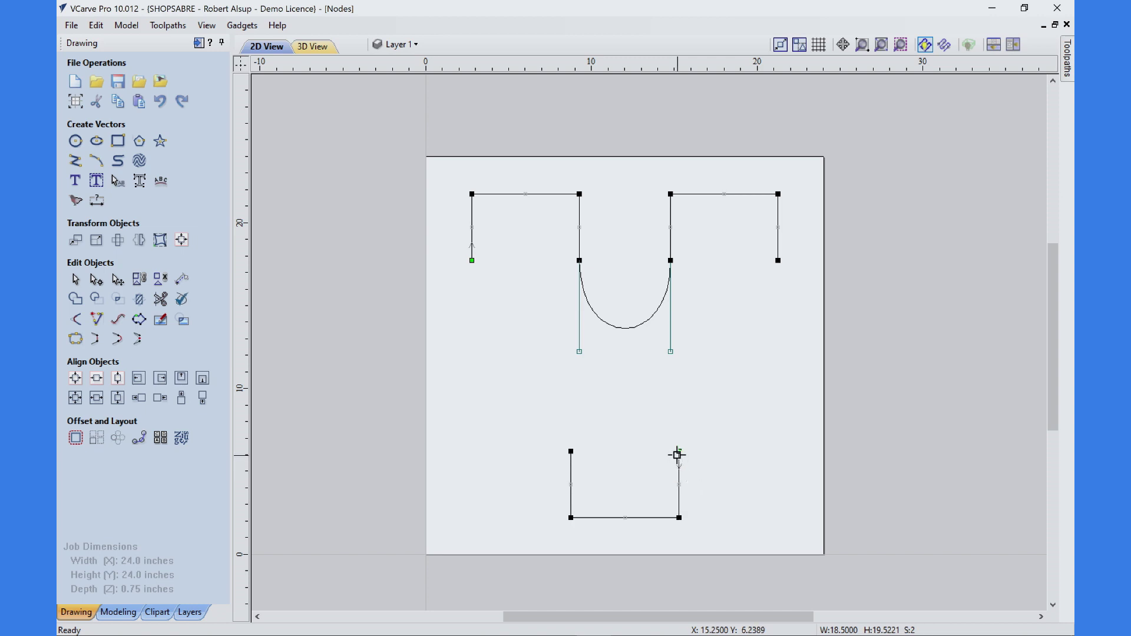
right_click(678, 455)
mouse_move(711, 416)
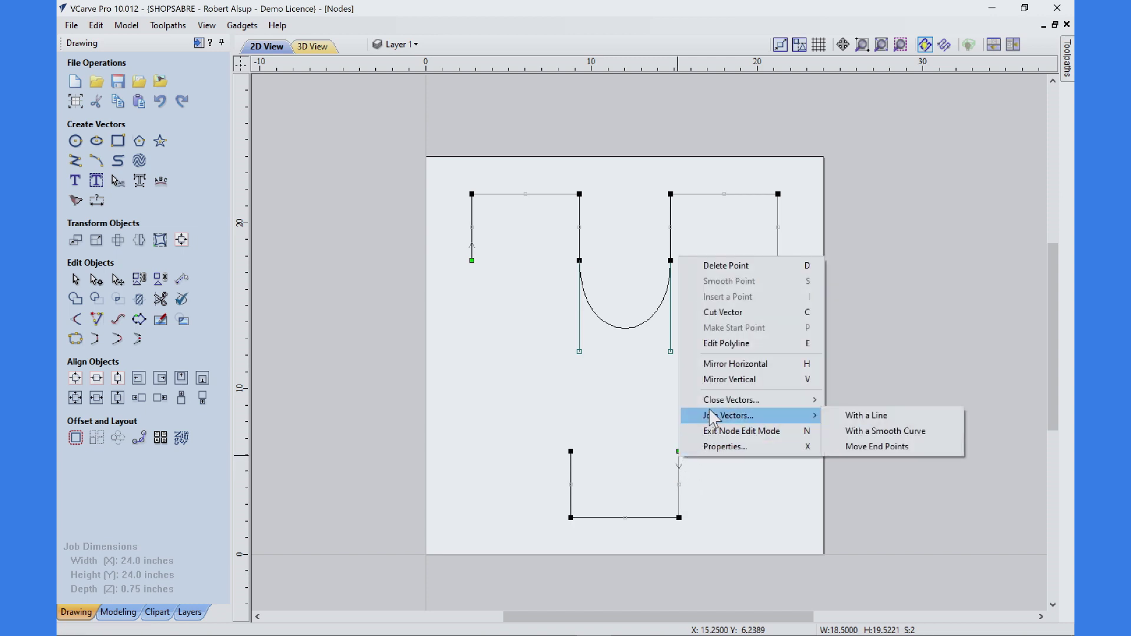
click(848, 433)
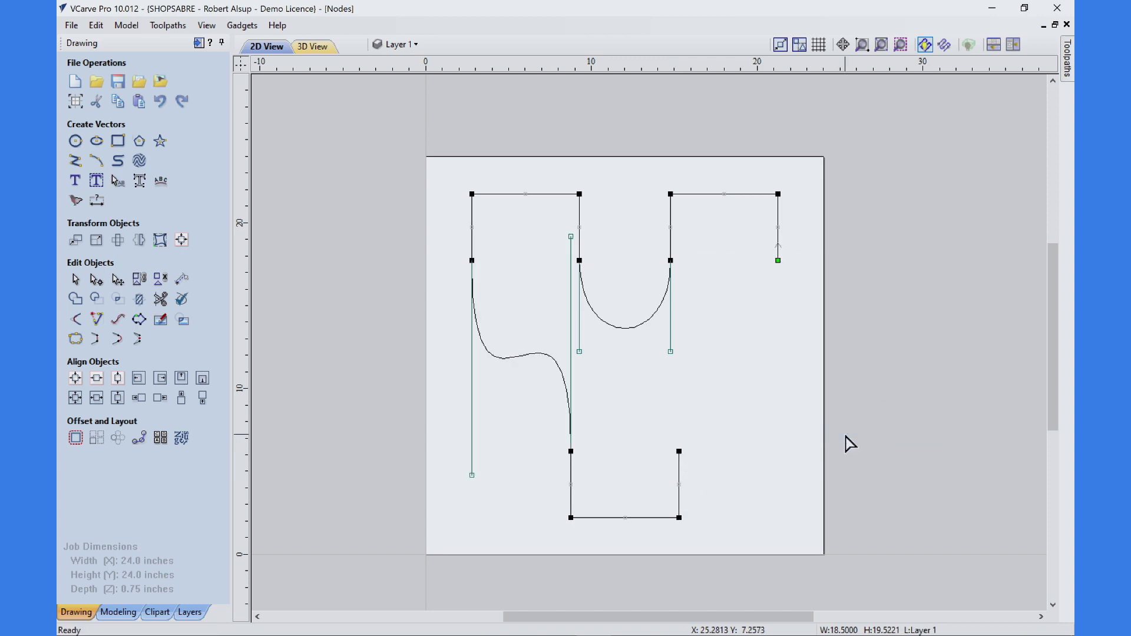
right_click(779, 260)
mouse_move(831, 403)
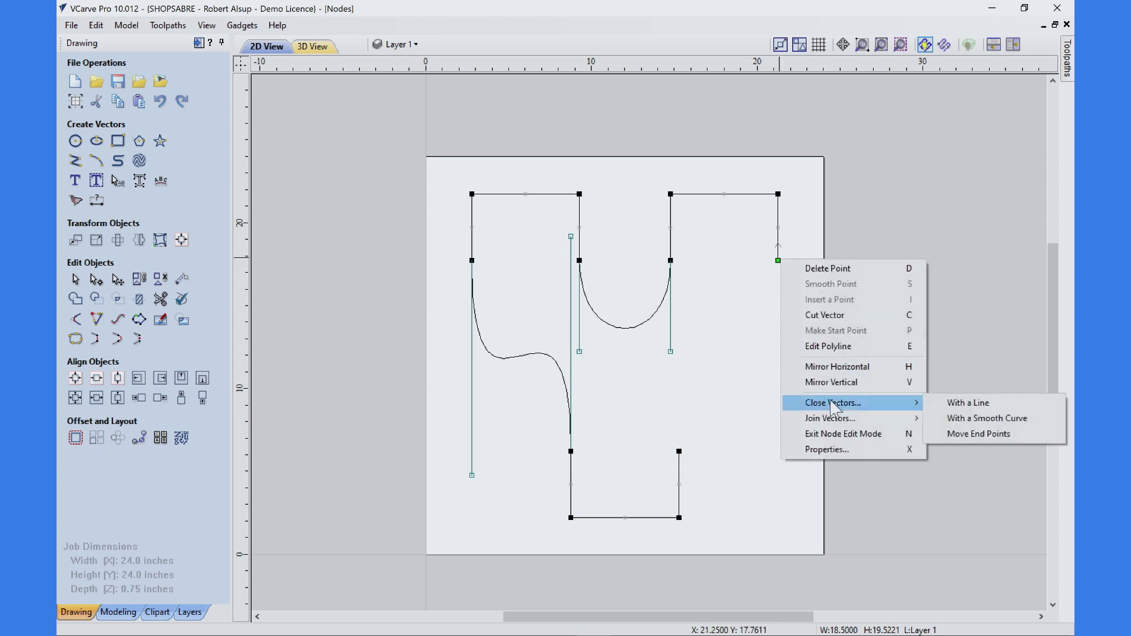
click(967, 420)
click(766, 435)
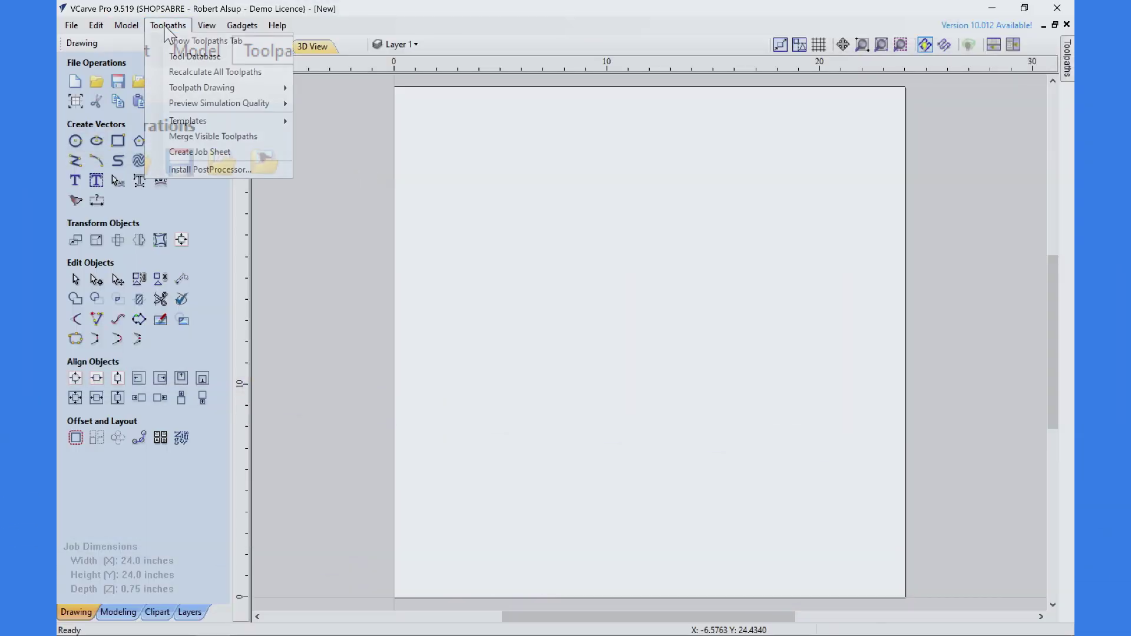
Browse the ISM 408, AWFS 2019 and ADAPTER PLATE groups in the Tool Database.
click(182, 56)
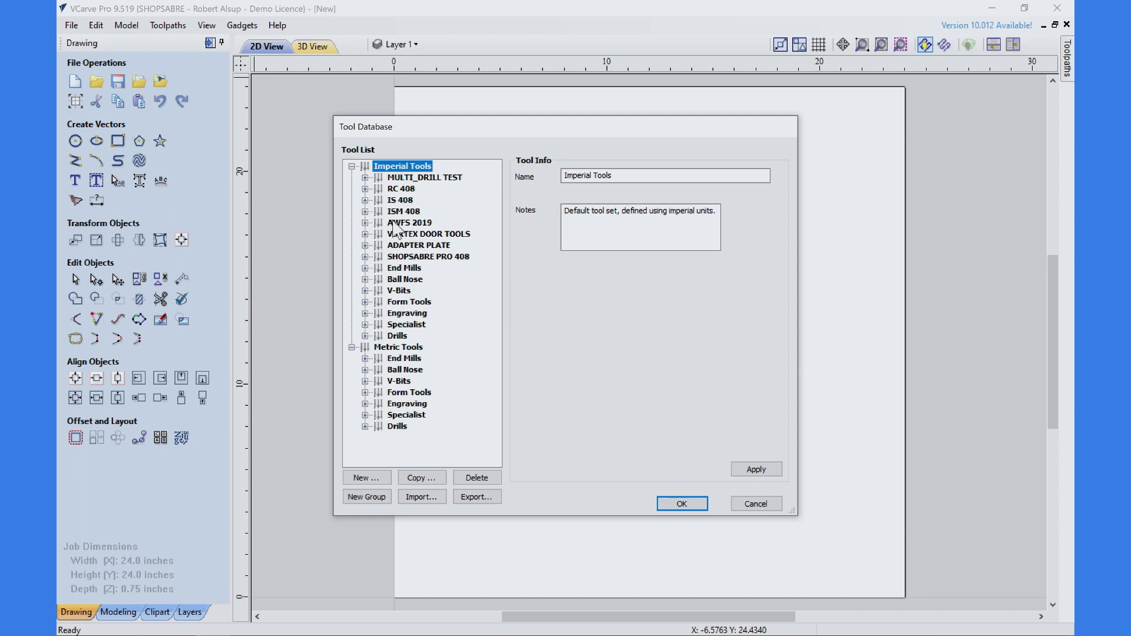
click(402, 211)
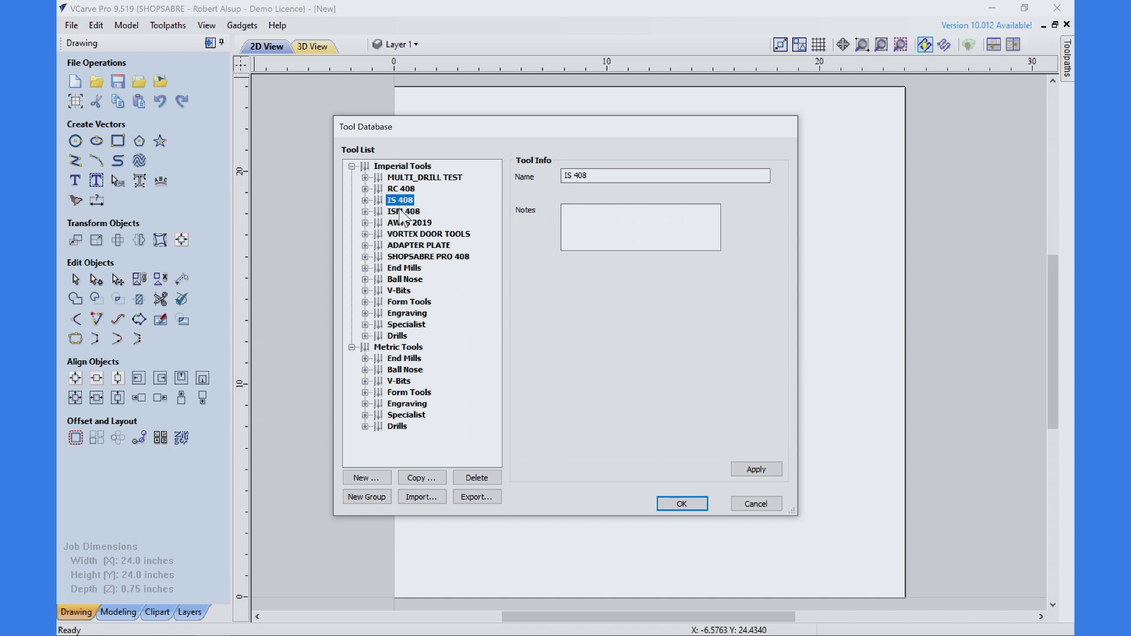
click(406, 222)
click(412, 245)
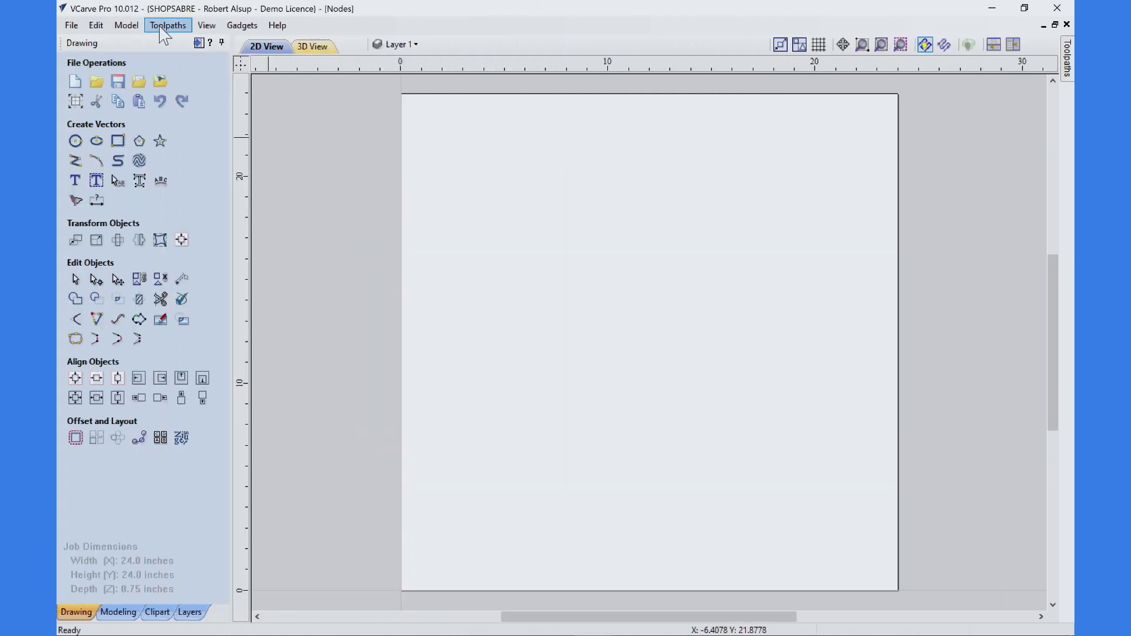
Open the Tool Database from the Toolpaths menu and close it unchanged.
click(168, 25)
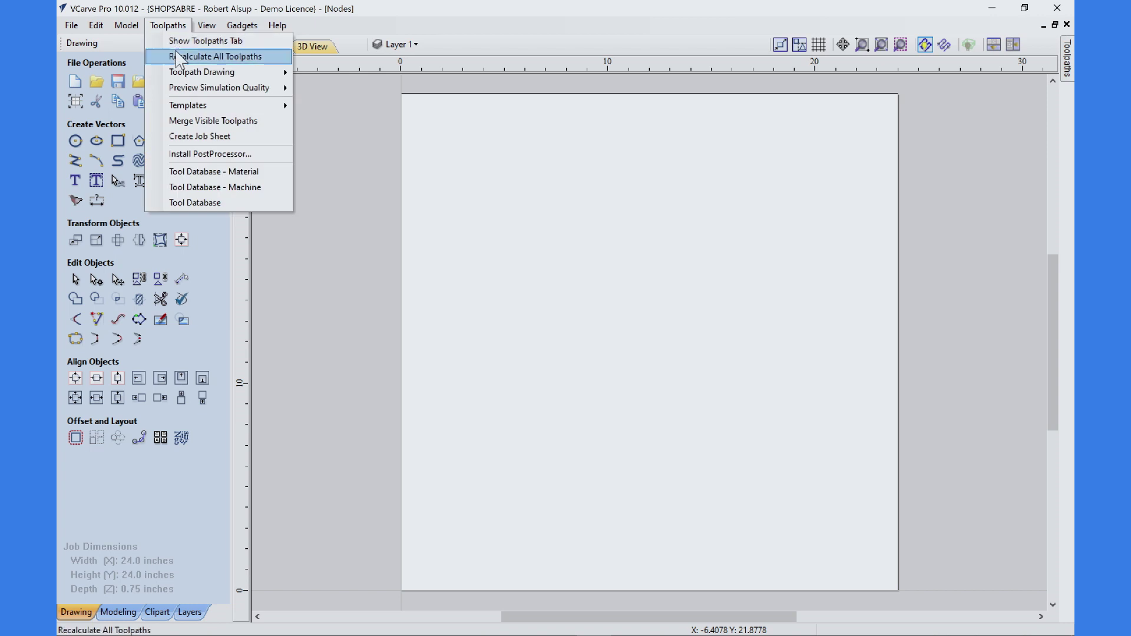
click(195, 203)
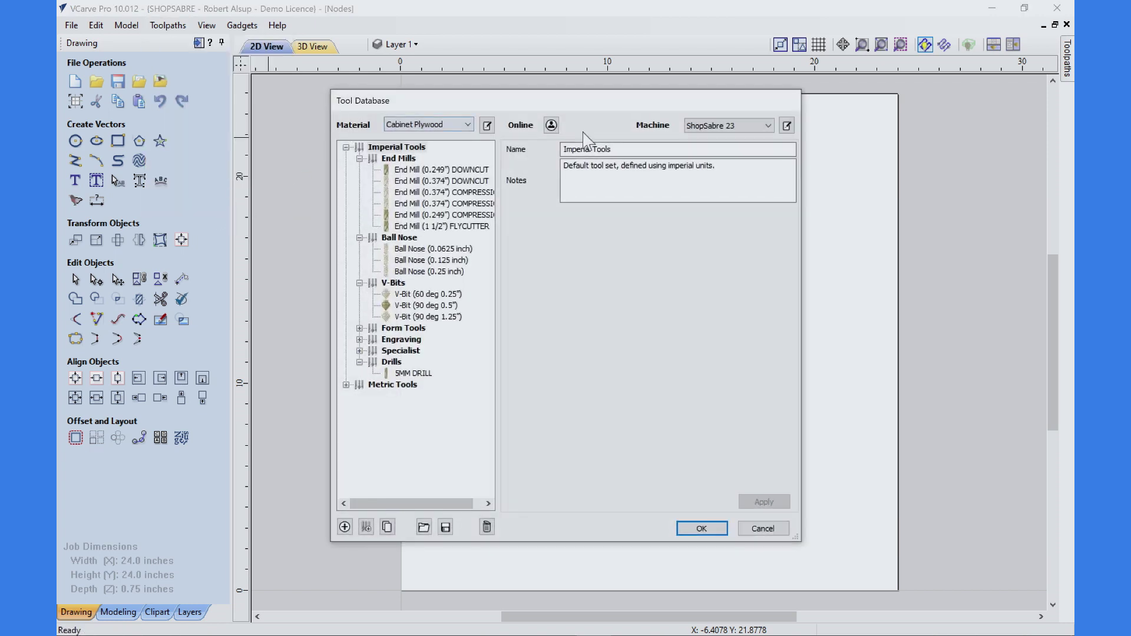
click(756, 528)
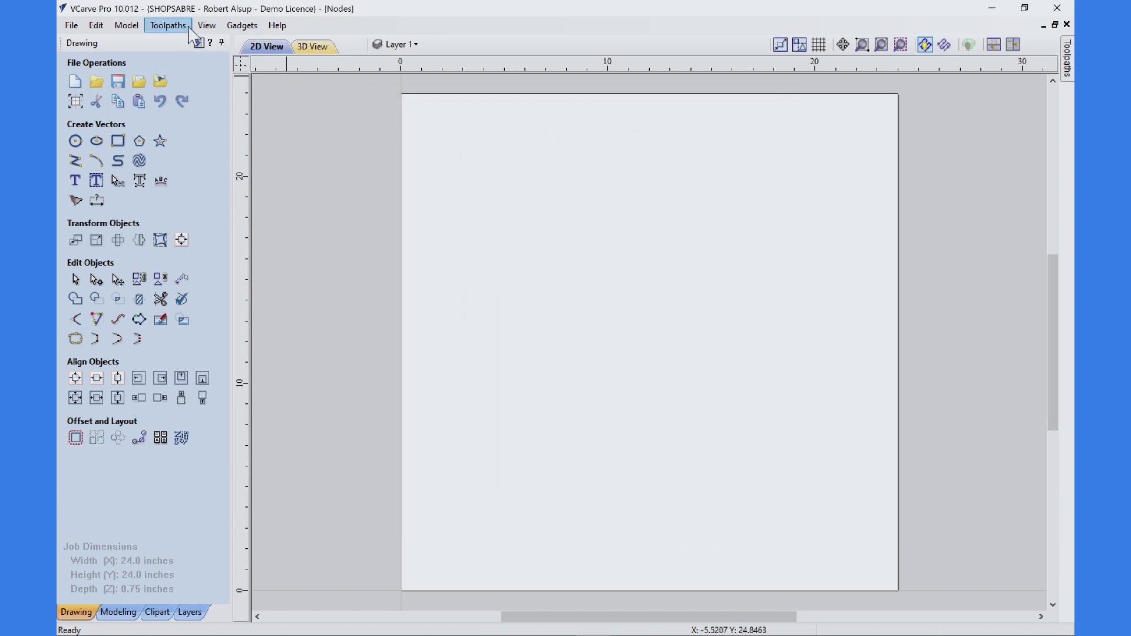
Check the Material list in Tool Database - Material, keeping Cabinet Plywood.
click(168, 25)
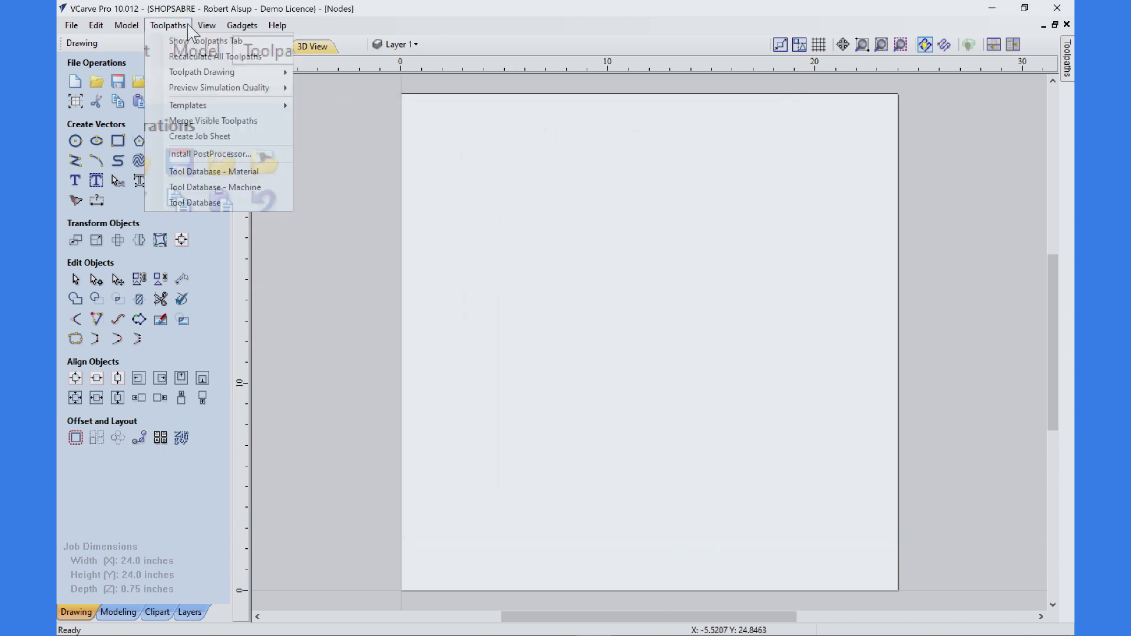
click(197, 171)
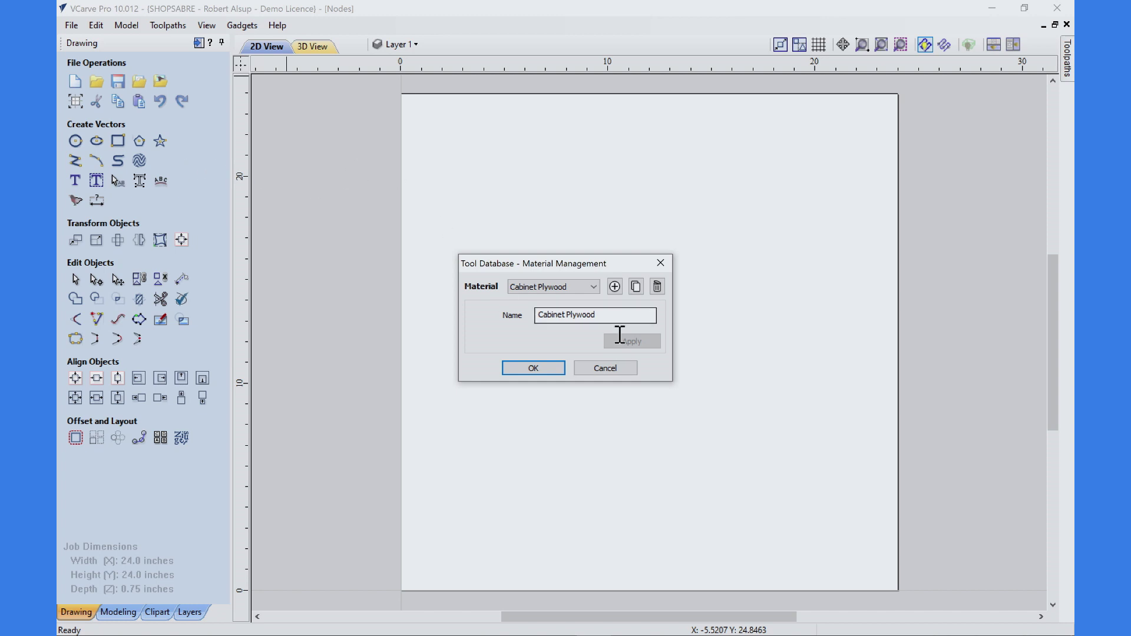
click(593, 287)
click(594, 289)
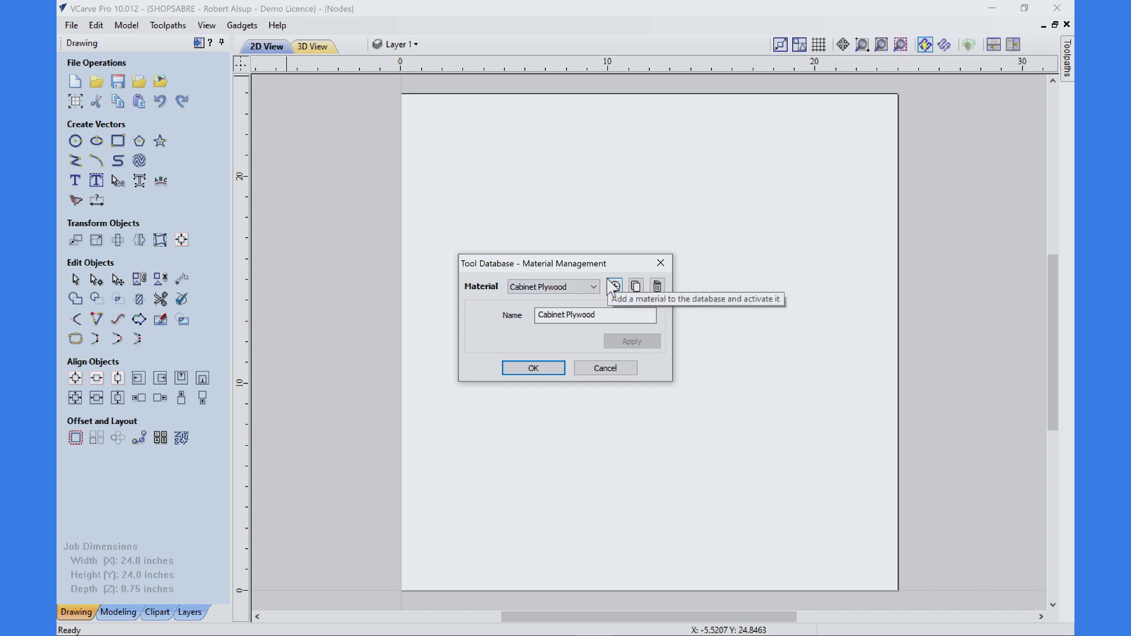
click(657, 263)
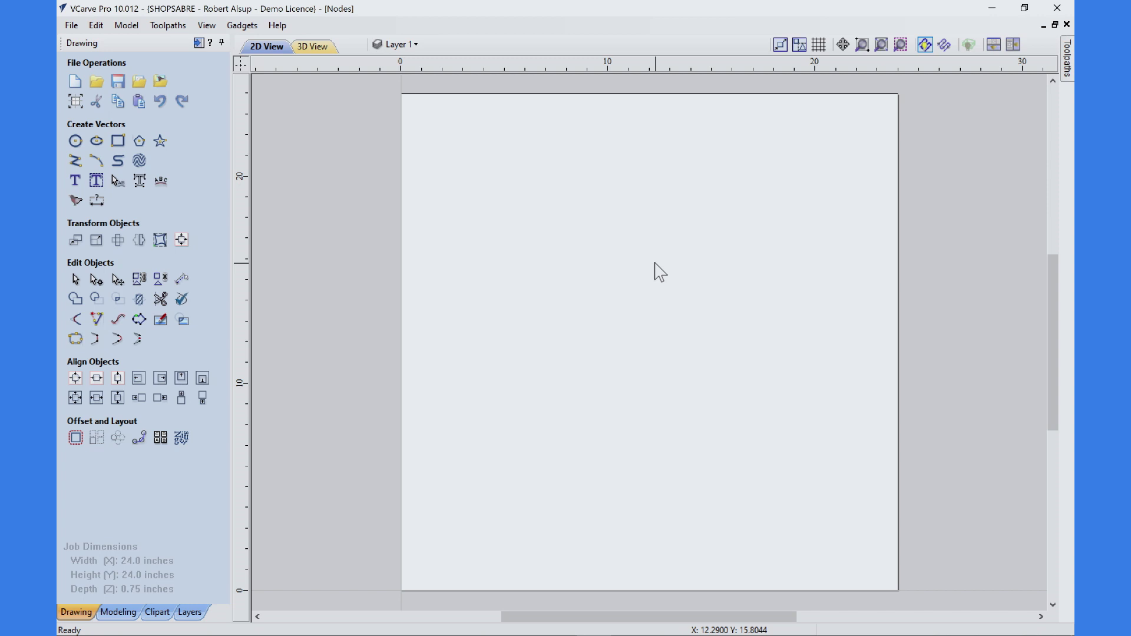
click(168, 25)
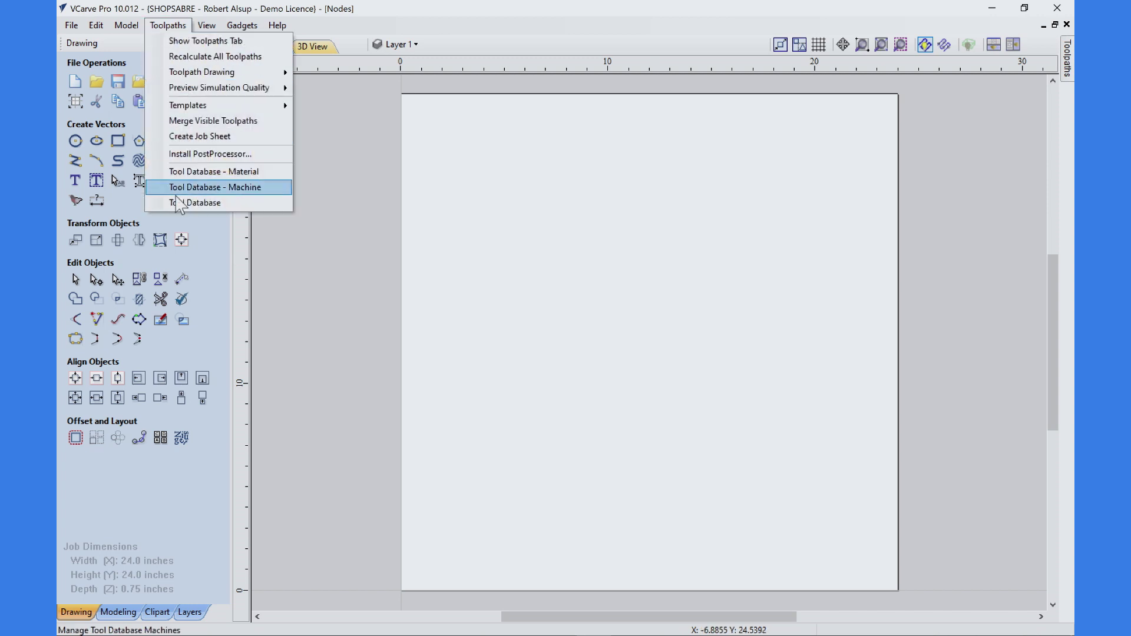
click(195, 188)
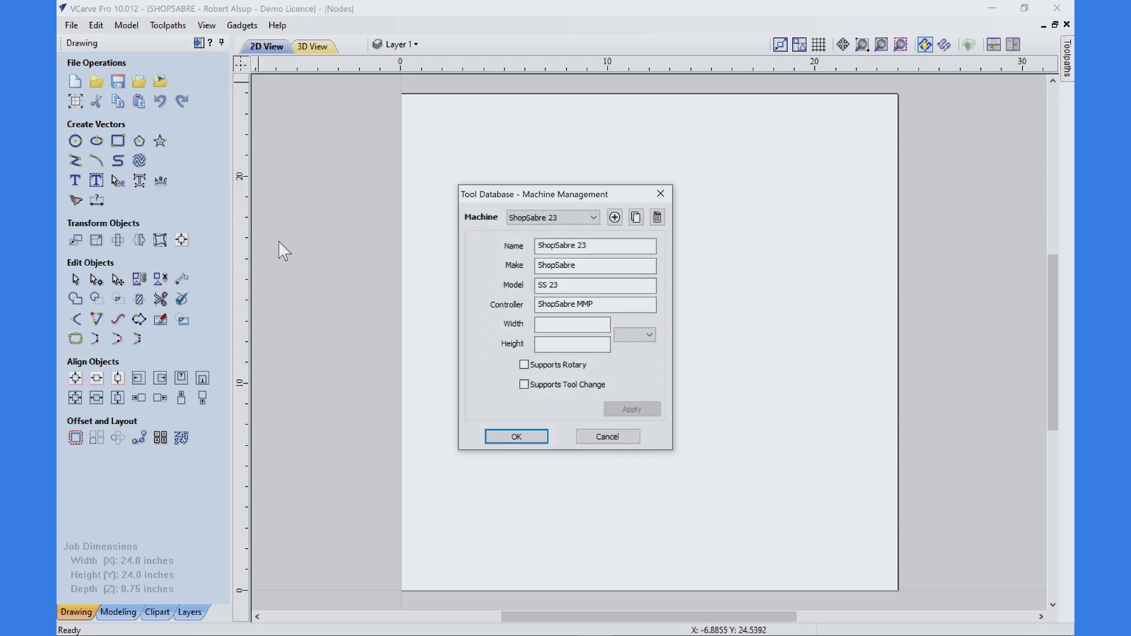
click(590, 221)
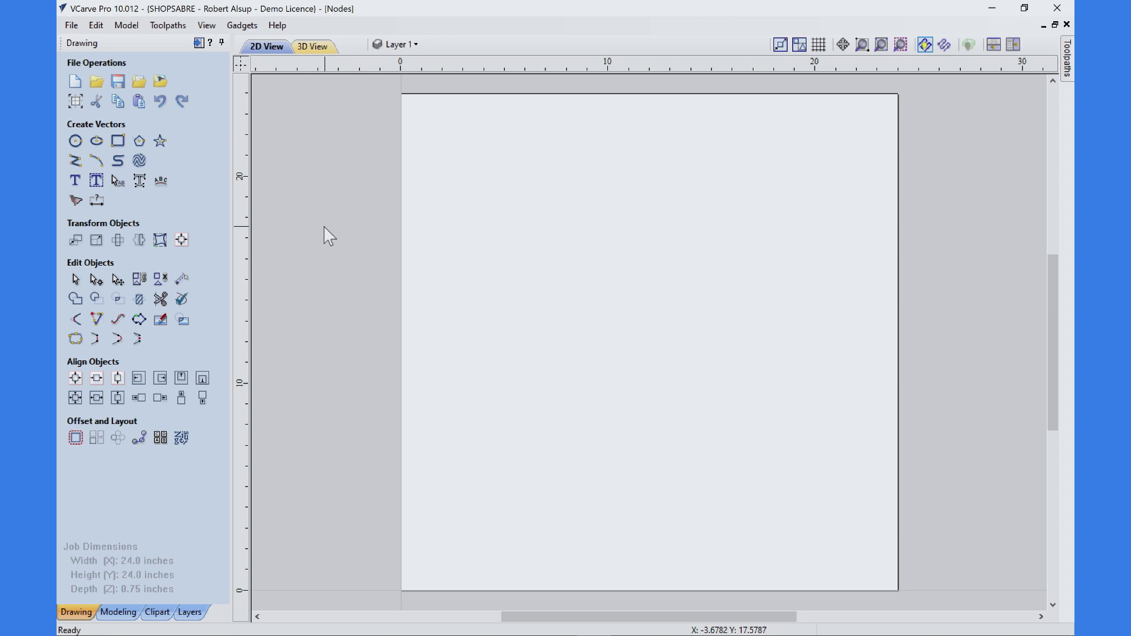
Hide unset tools and view the 0.374" compression end mill's 17000 rpm, 500 in/min feeds.
click(167, 25)
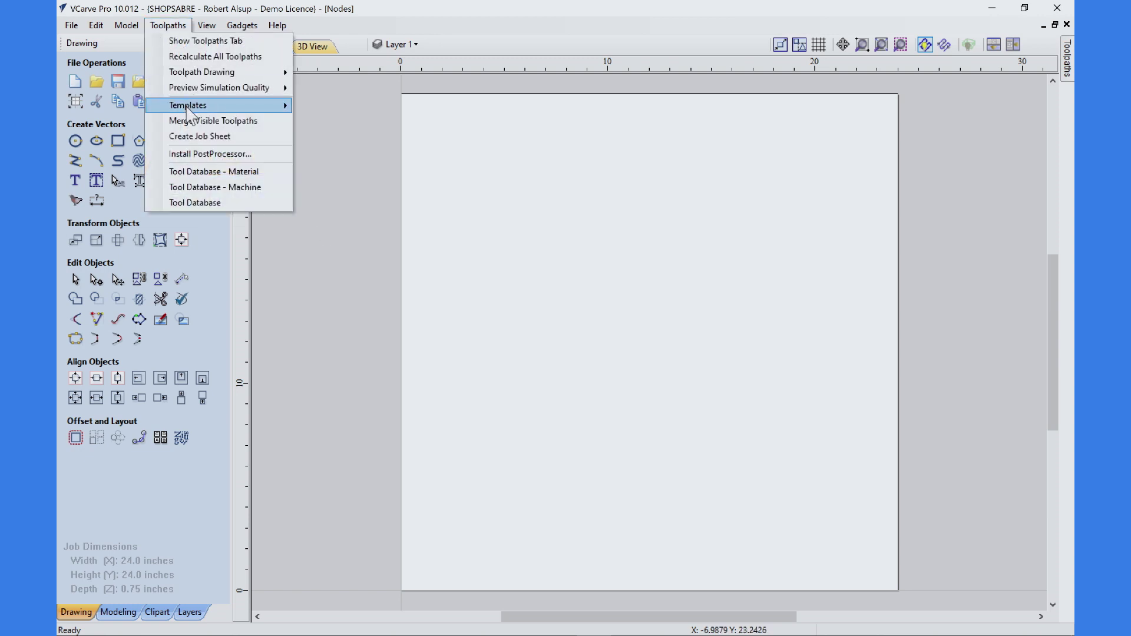
click(216, 203)
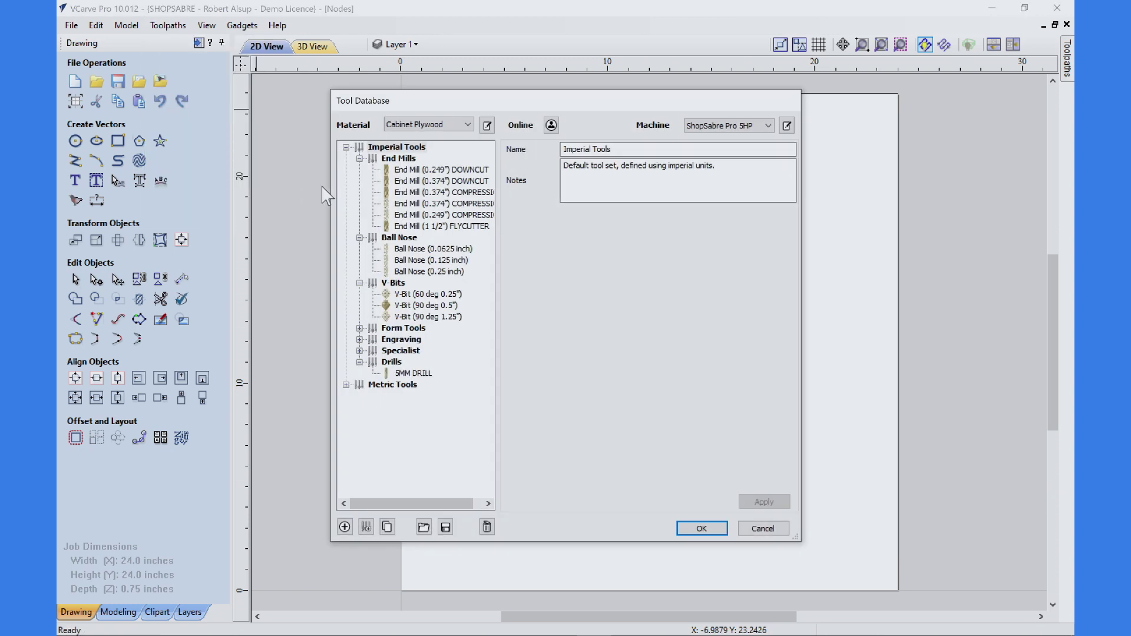
right_click(369, 437)
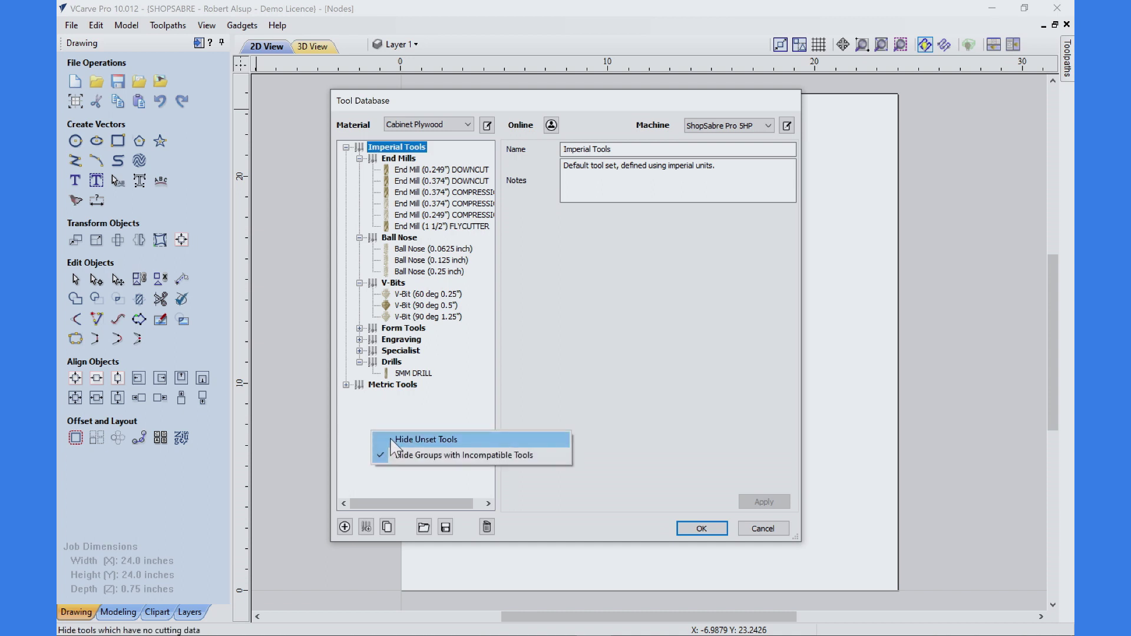
click(392, 442)
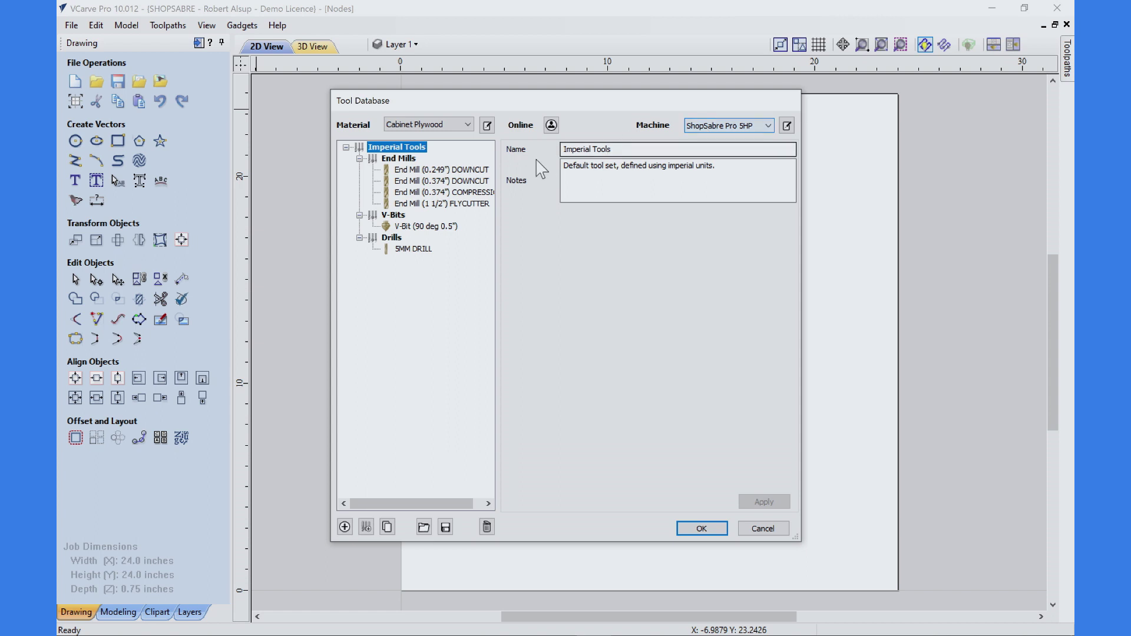
click(439, 193)
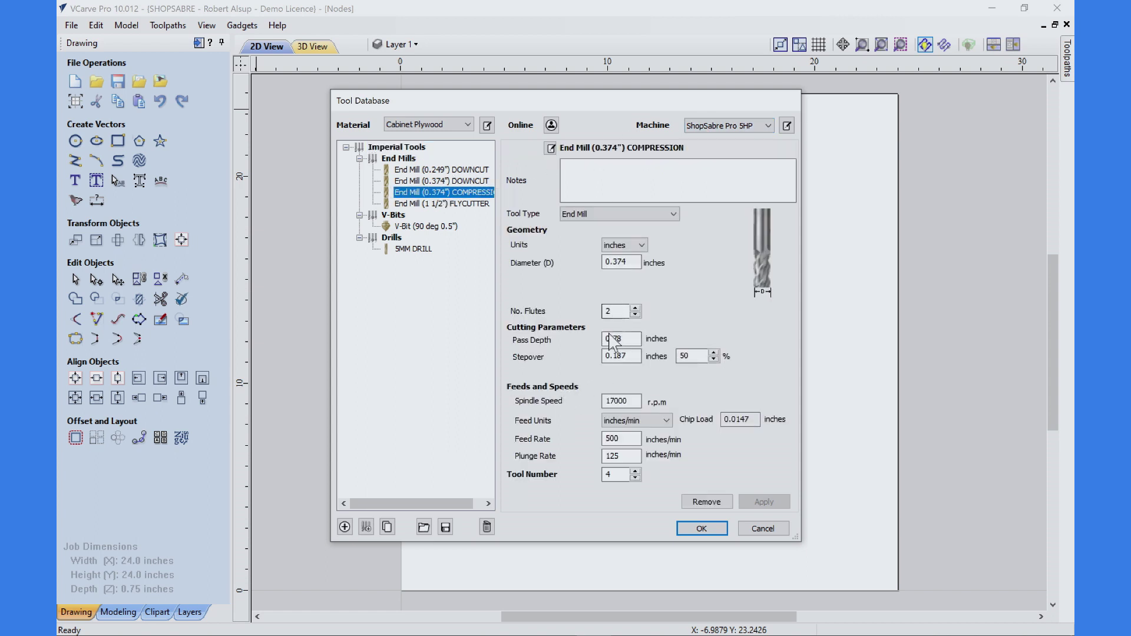
click(628, 438)
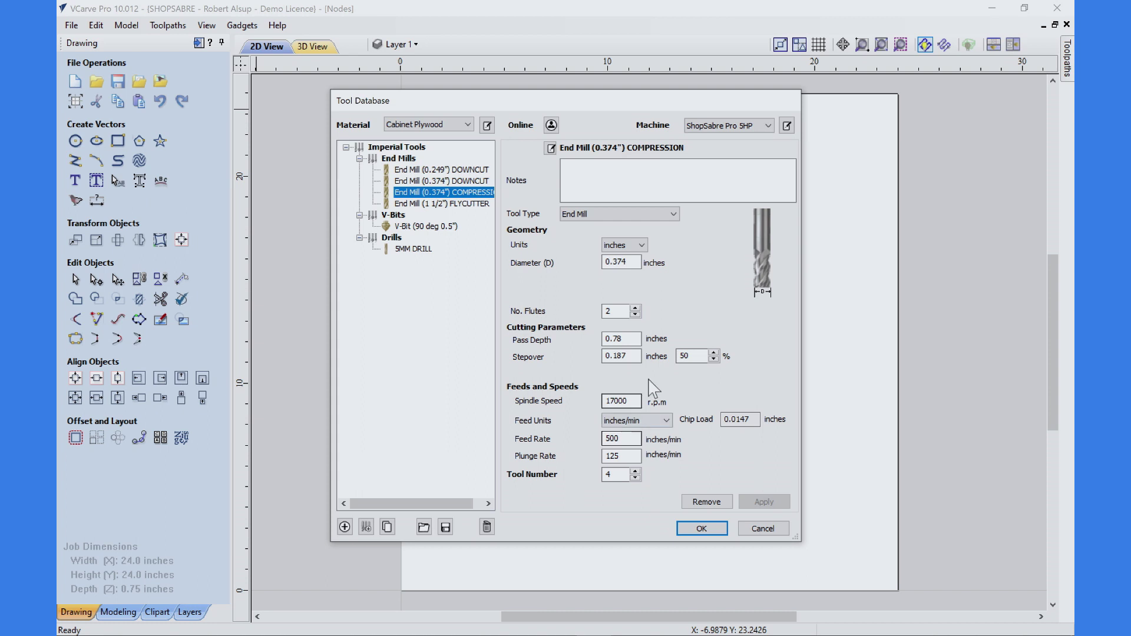
Compare ShopSabre IS and ISM machines, settle on ShopSabre IS, and view the 0.374" downcut end mill.
click(769, 128)
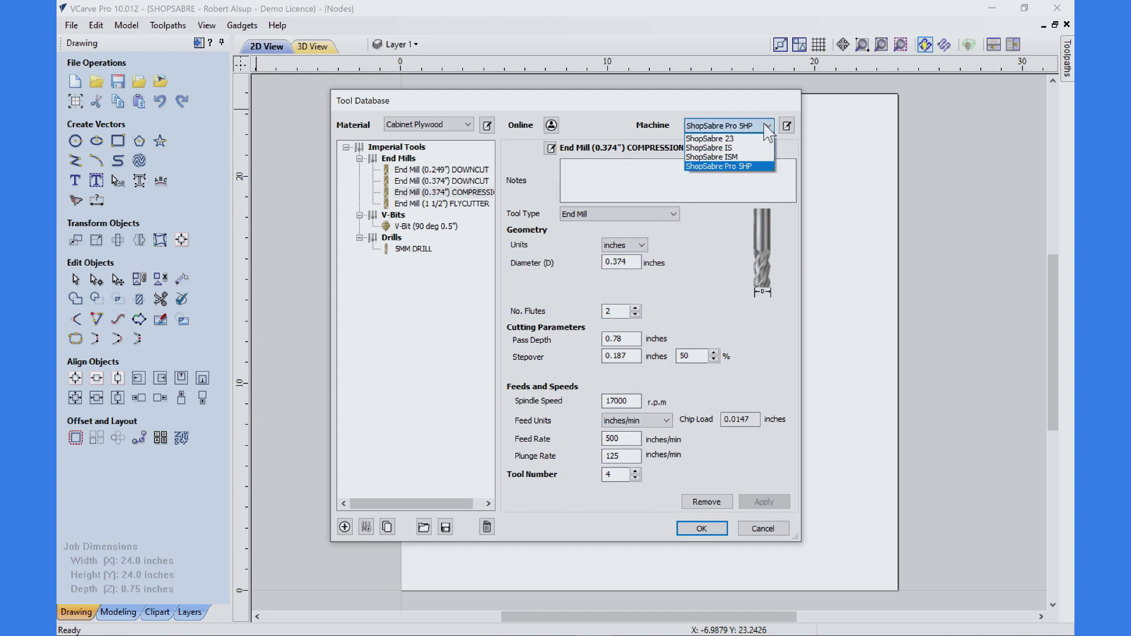
click(747, 157)
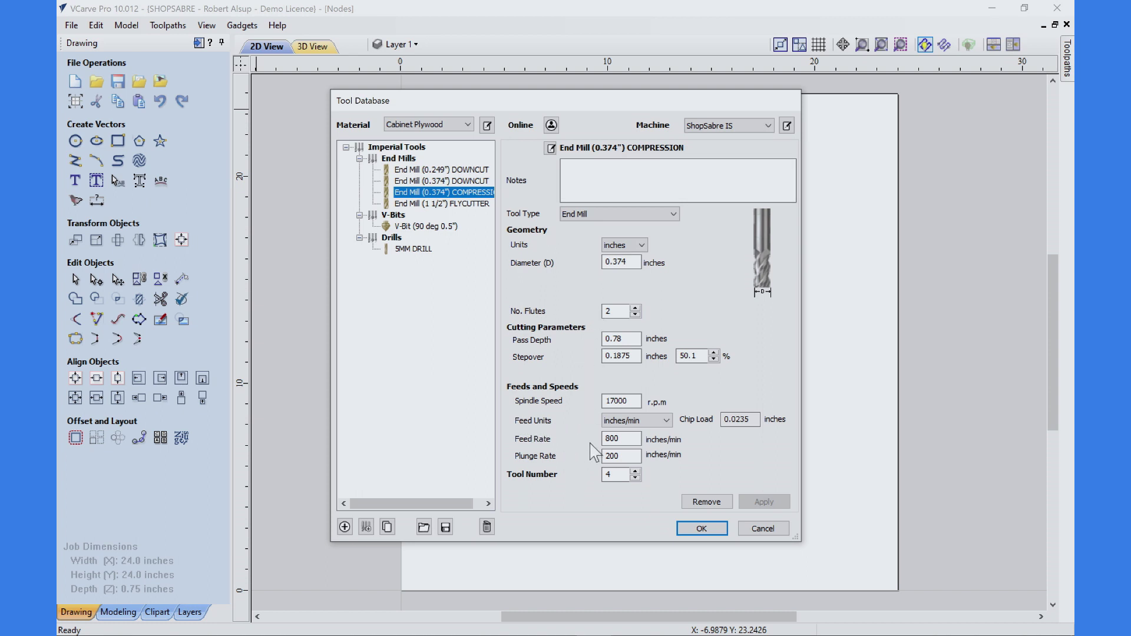
click(768, 126)
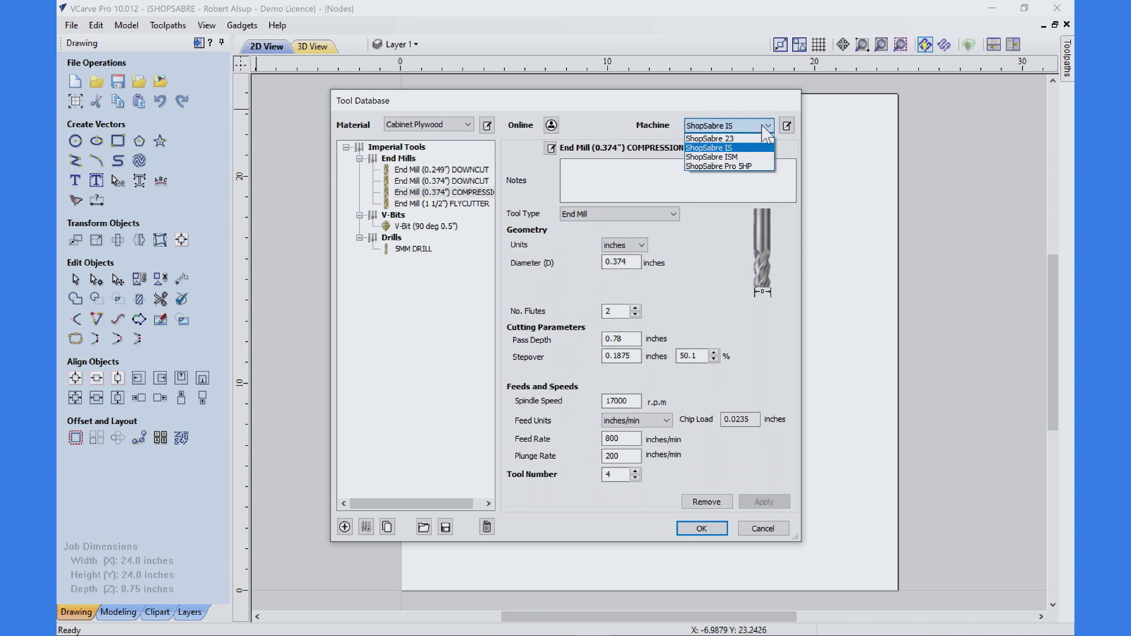
click(743, 157)
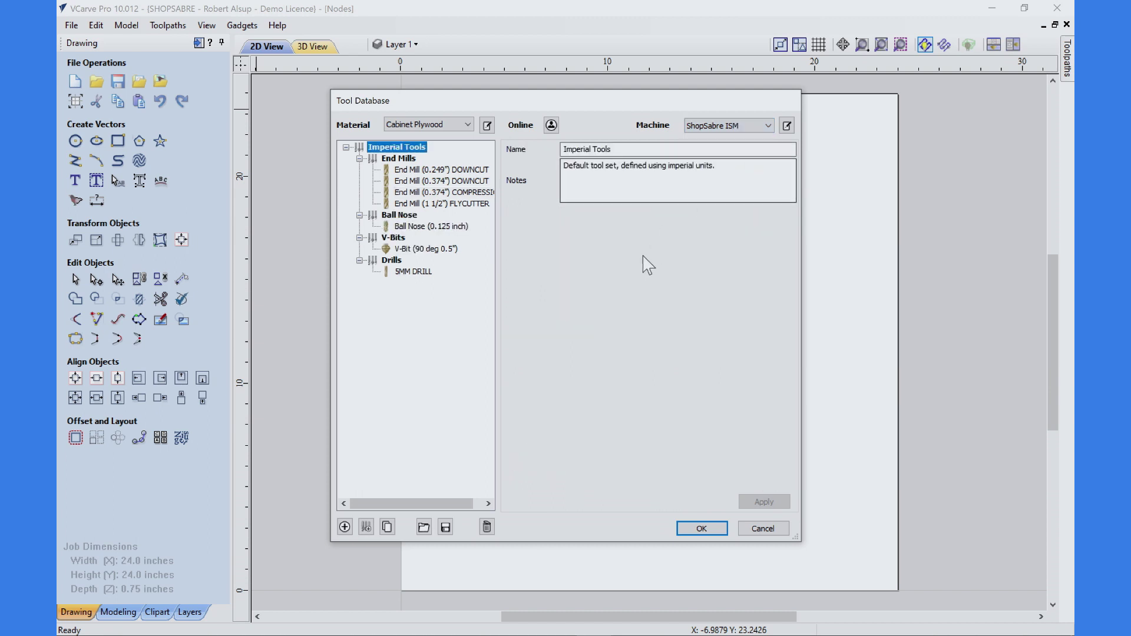
click(436, 194)
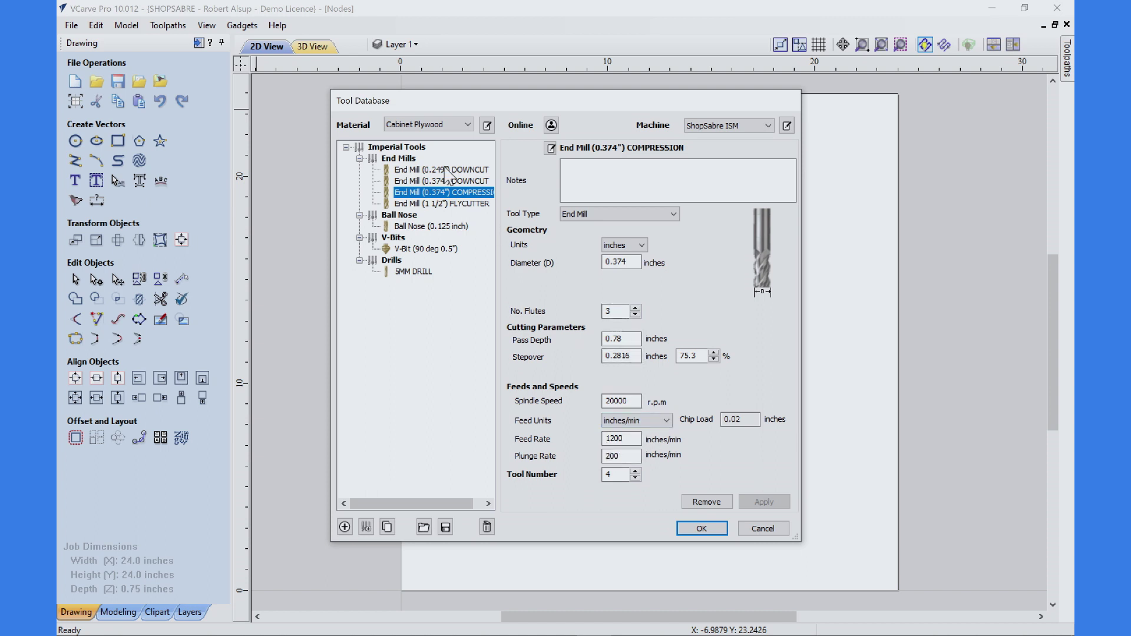
click(767, 128)
click(747, 147)
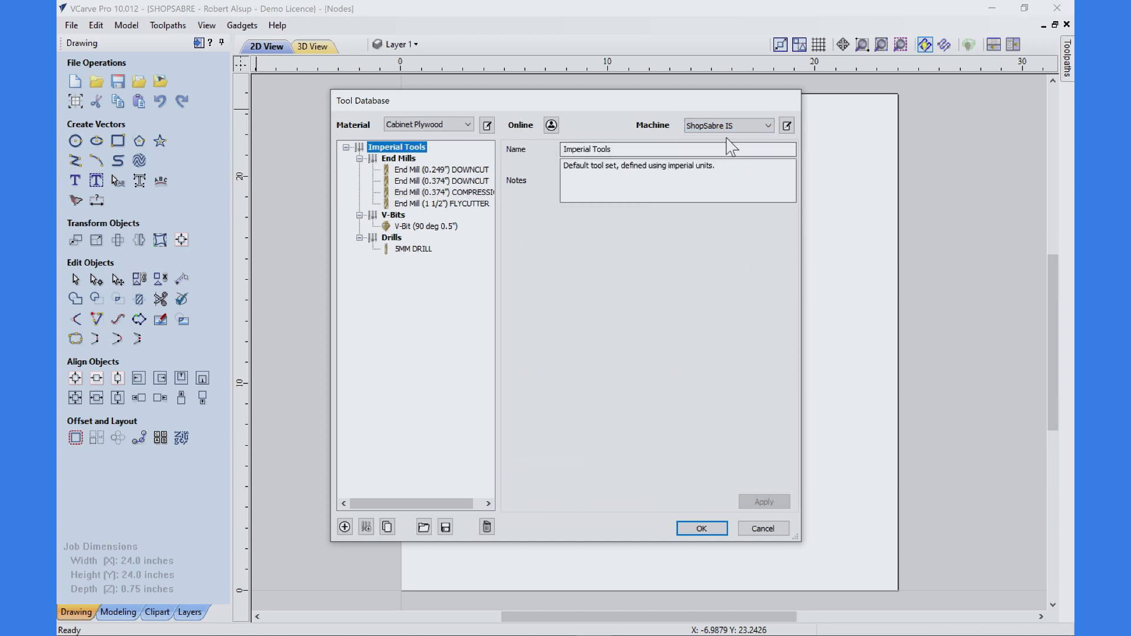
click(420, 183)
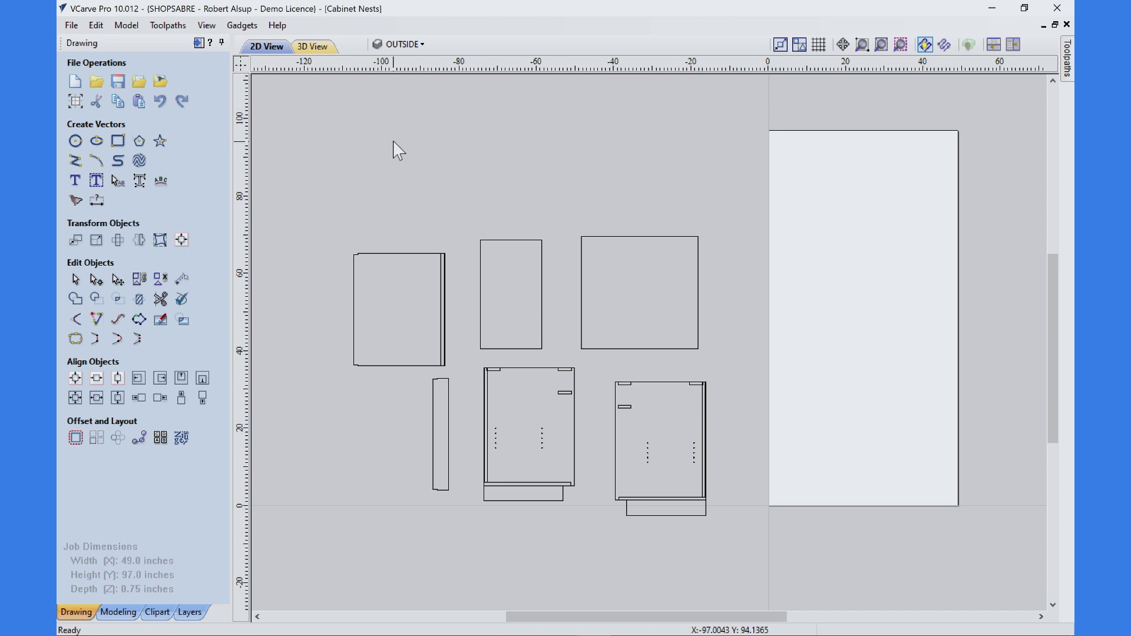
Click through the cabinet parts, including the narrow vertical strip, to check their sizes, then deselect.
click(412, 255)
click(527, 239)
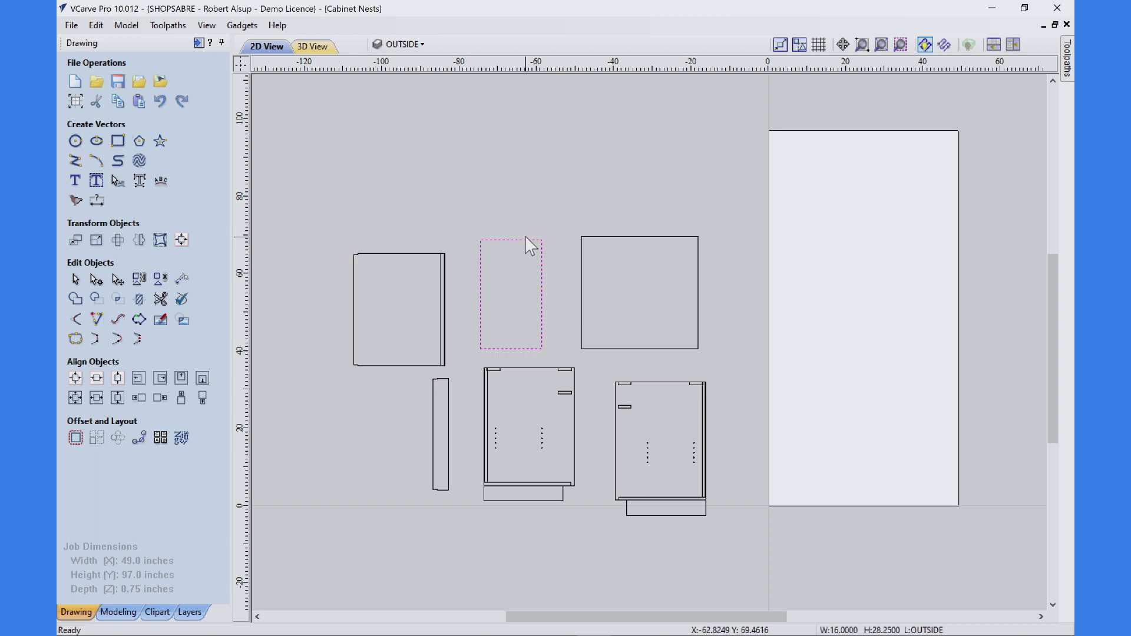
click(639, 237)
click(656, 387)
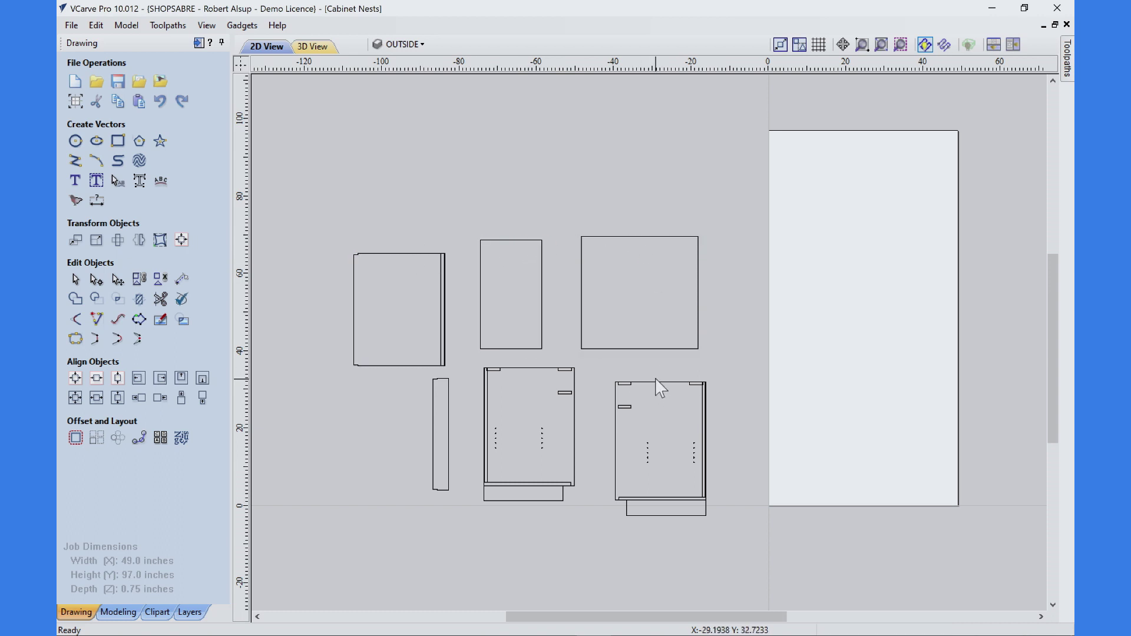
click(448, 412)
scroll(422, 456, up, 1)
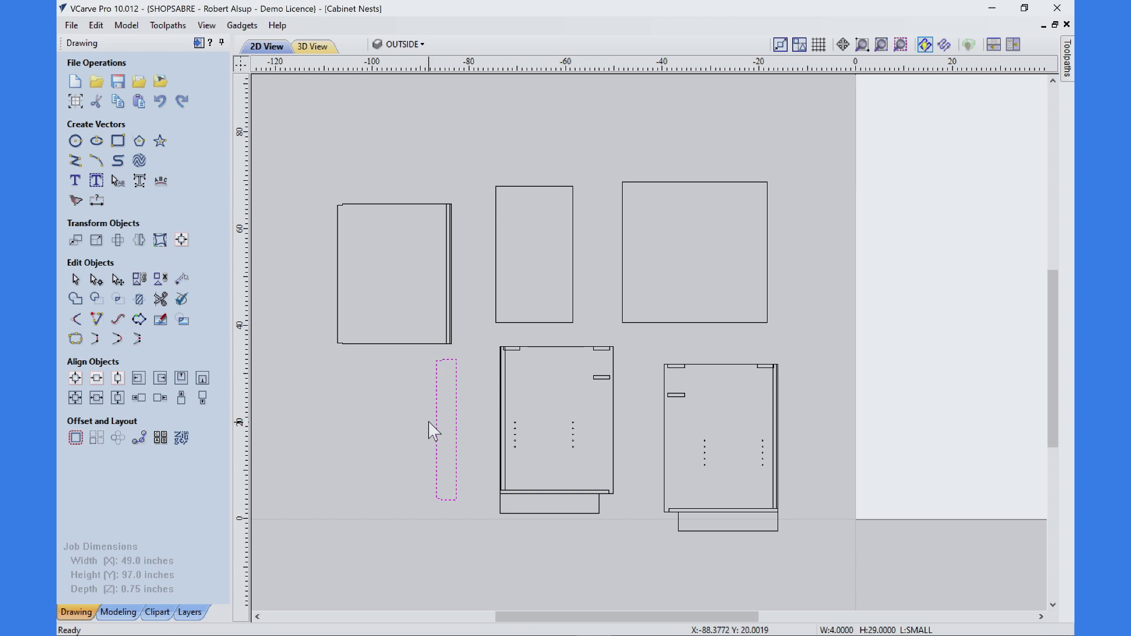
click(437, 431)
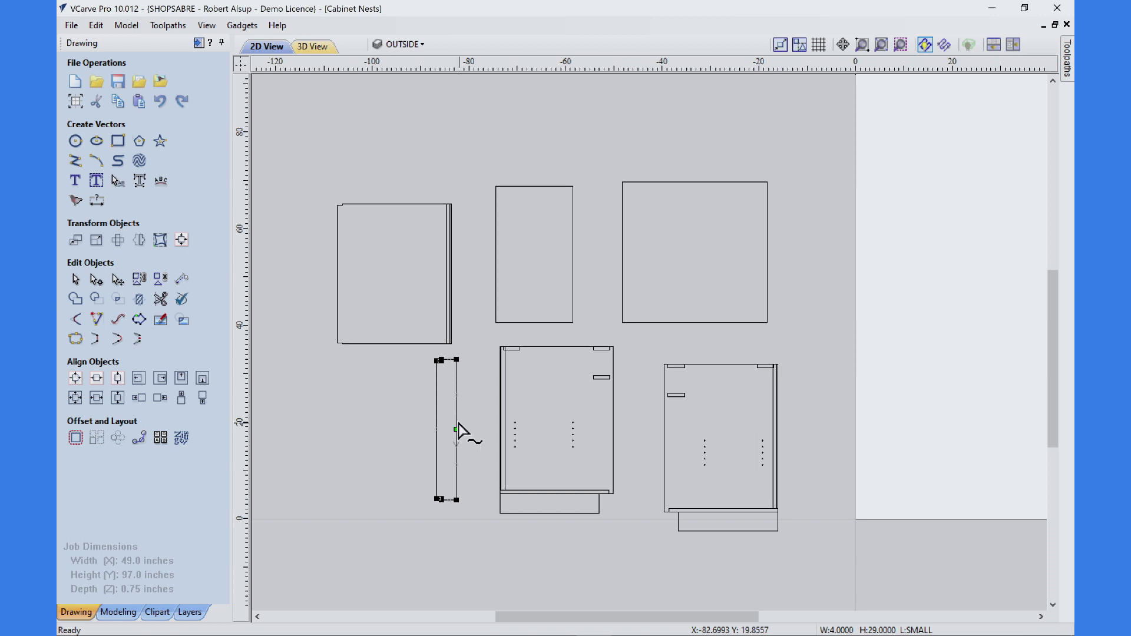
click(458, 430)
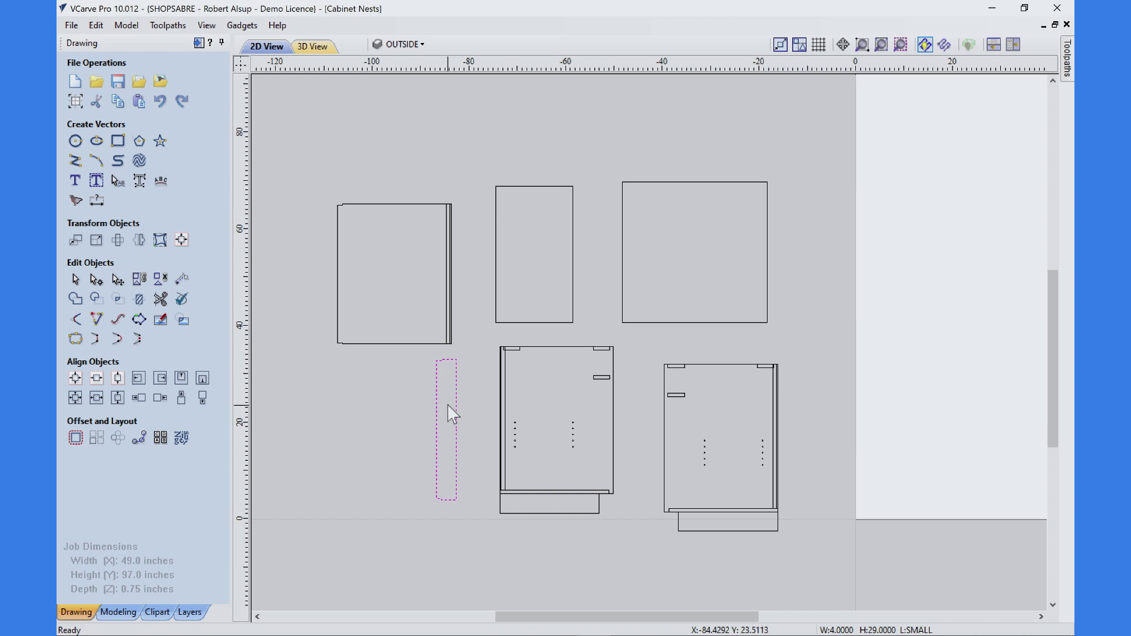
click(425, 415)
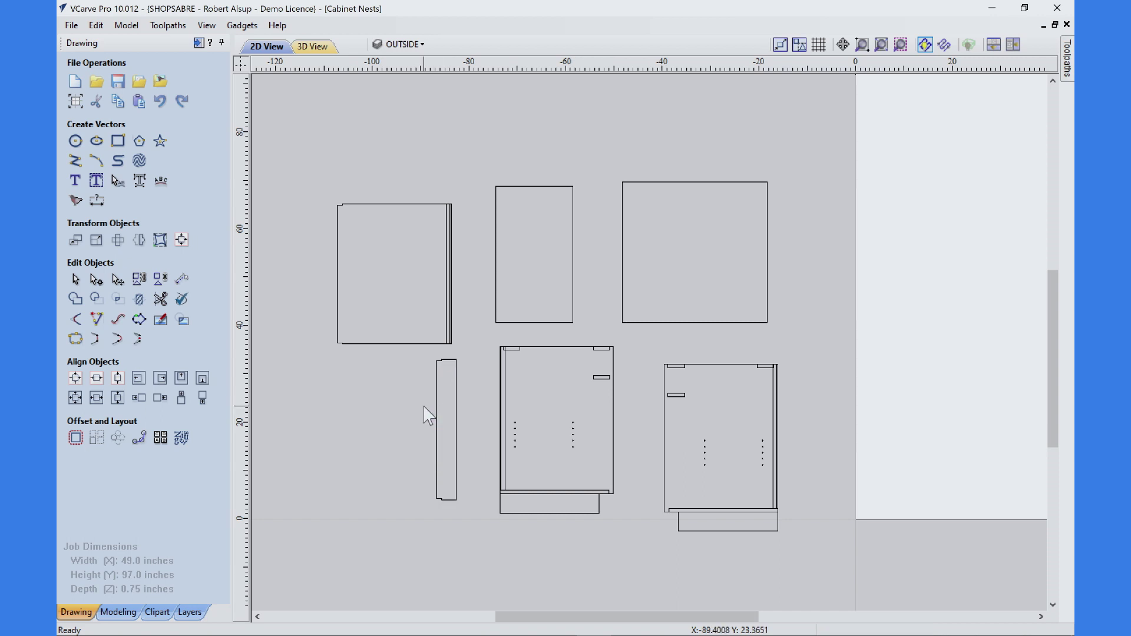
scroll(426, 408, down, 3)
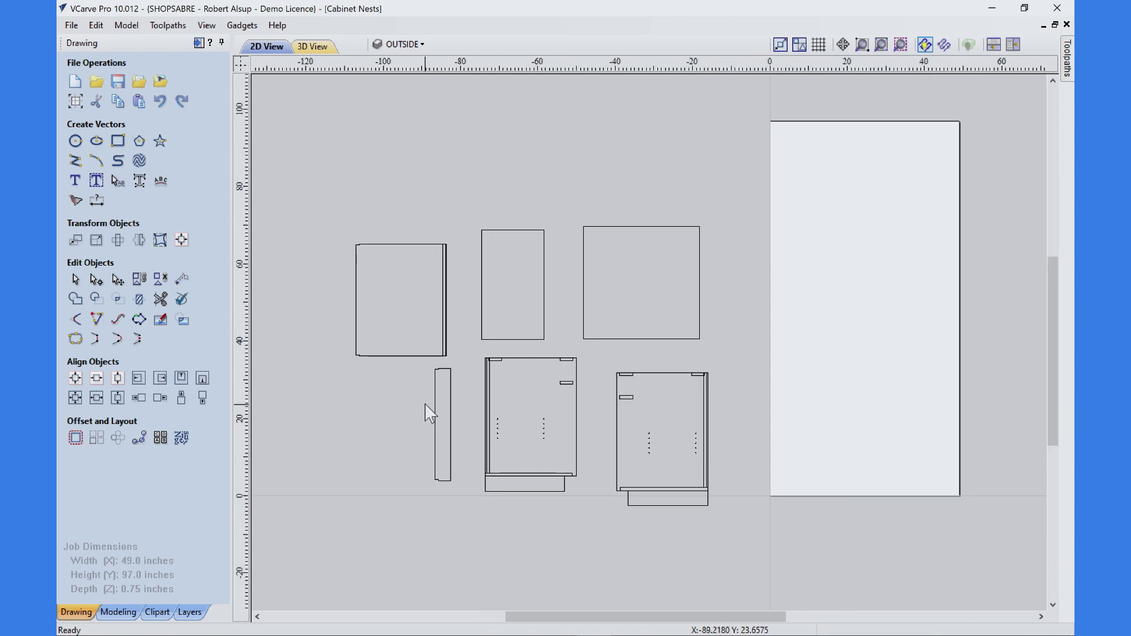
In Nest Parts, edit the border gap and give the narrow vertical part 3 copies.
click(181, 437)
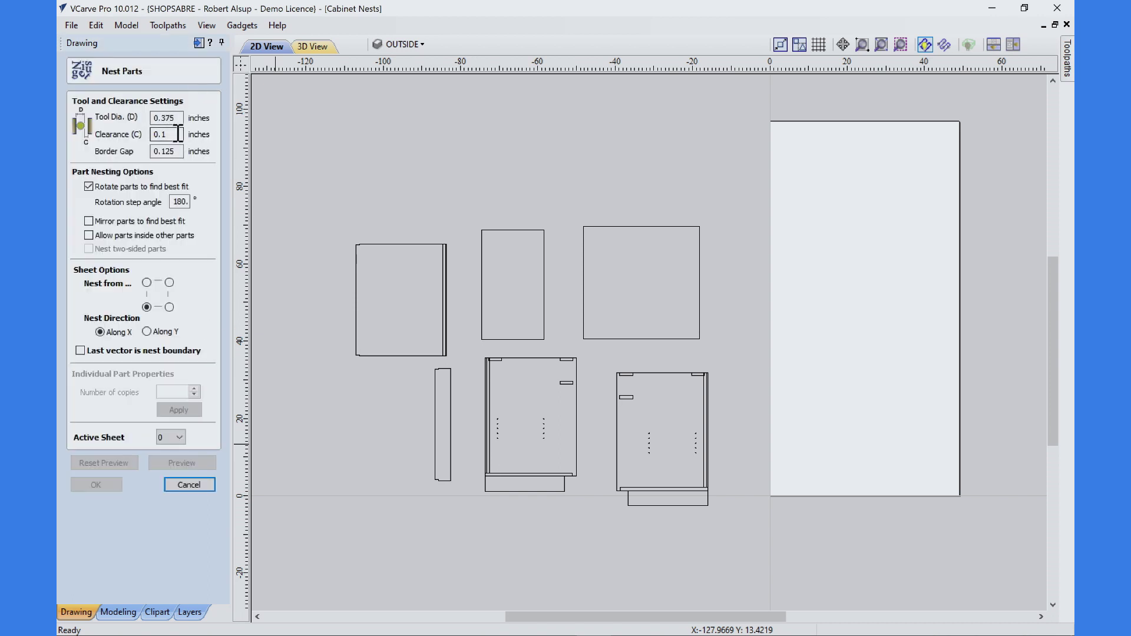
click(181, 152)
drag(336, 164, 744, 553)
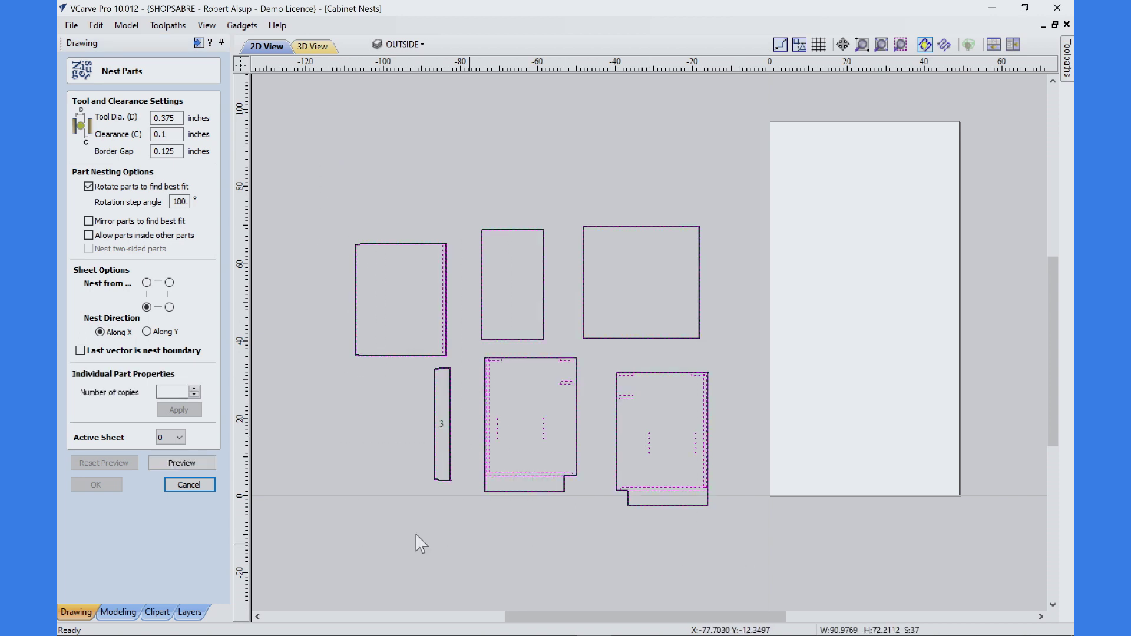
click(193, 391)
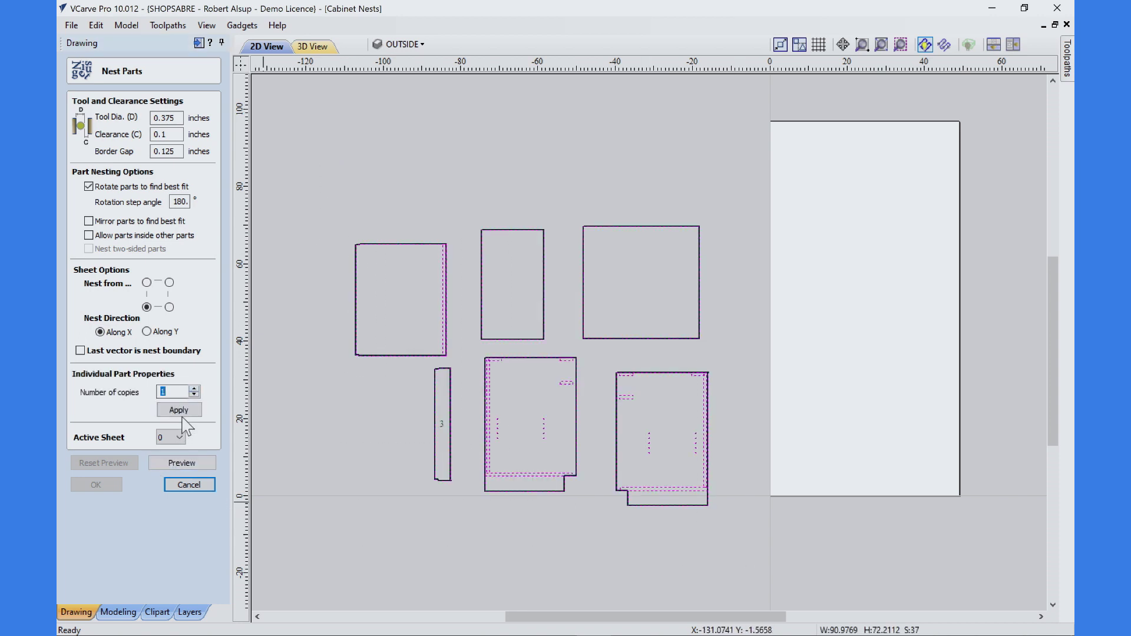
click(179, 409)
click(366, 429)
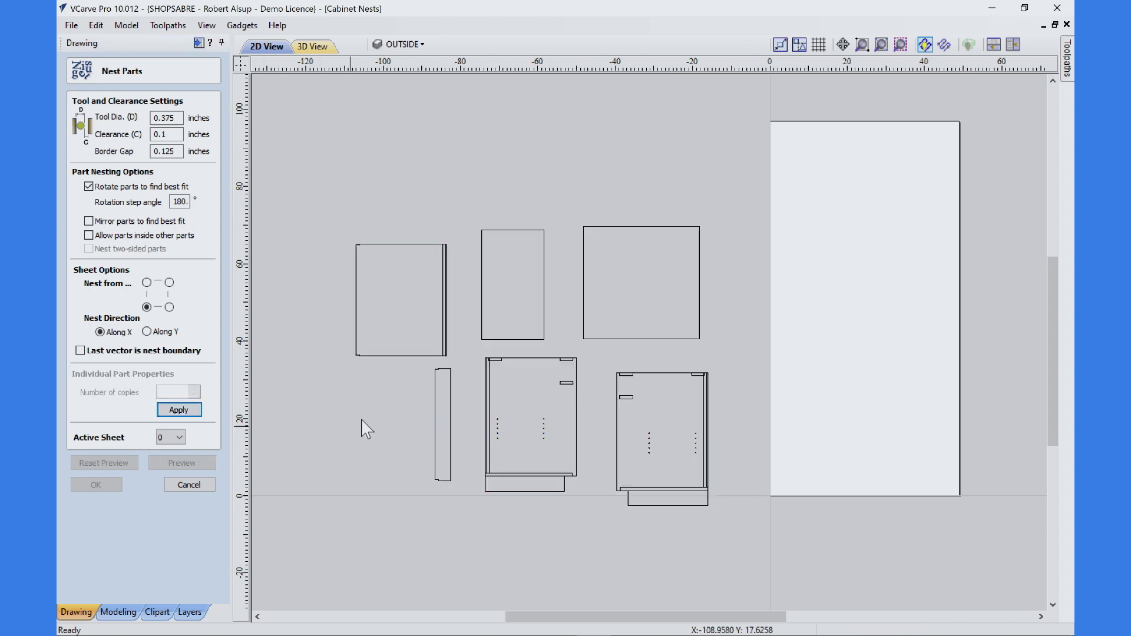
click(436, 380)
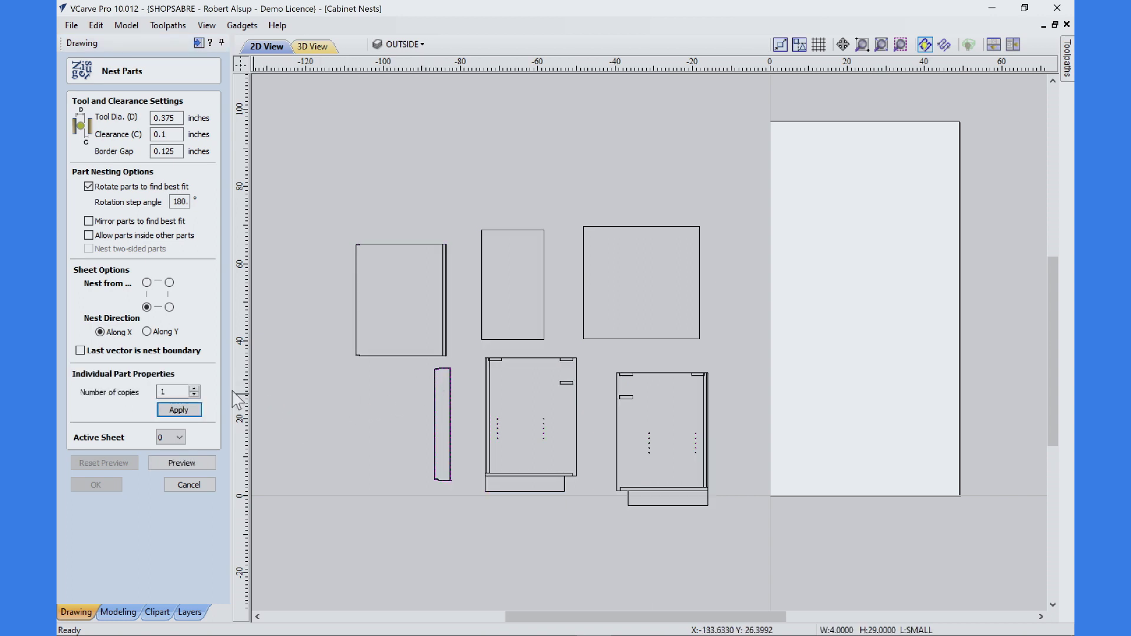
click(194, 390)
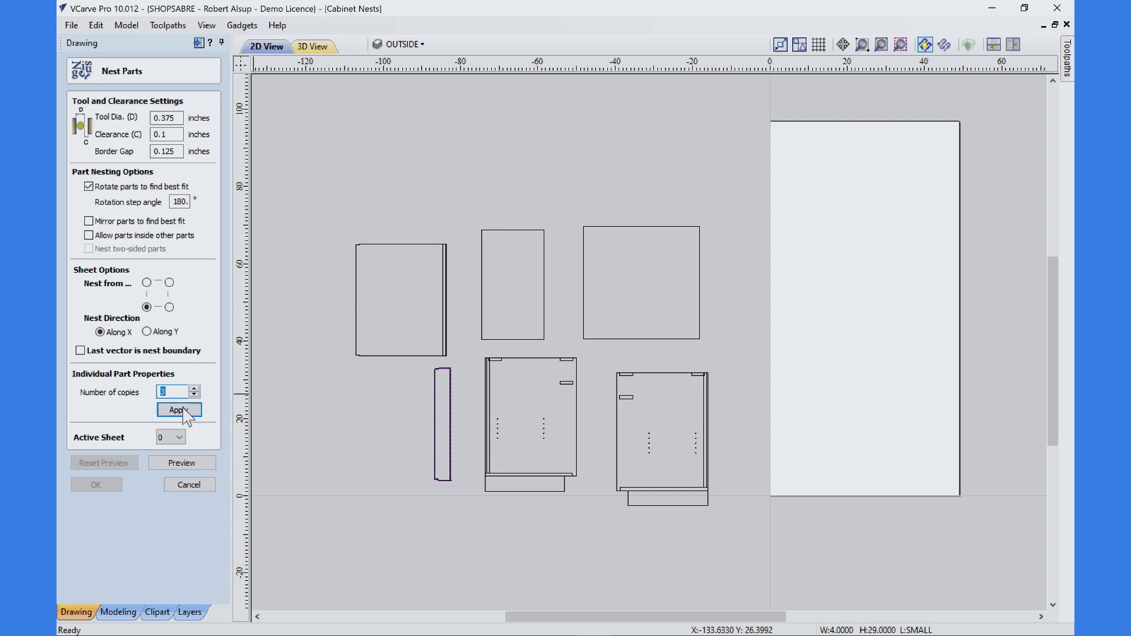
click(178, 410)
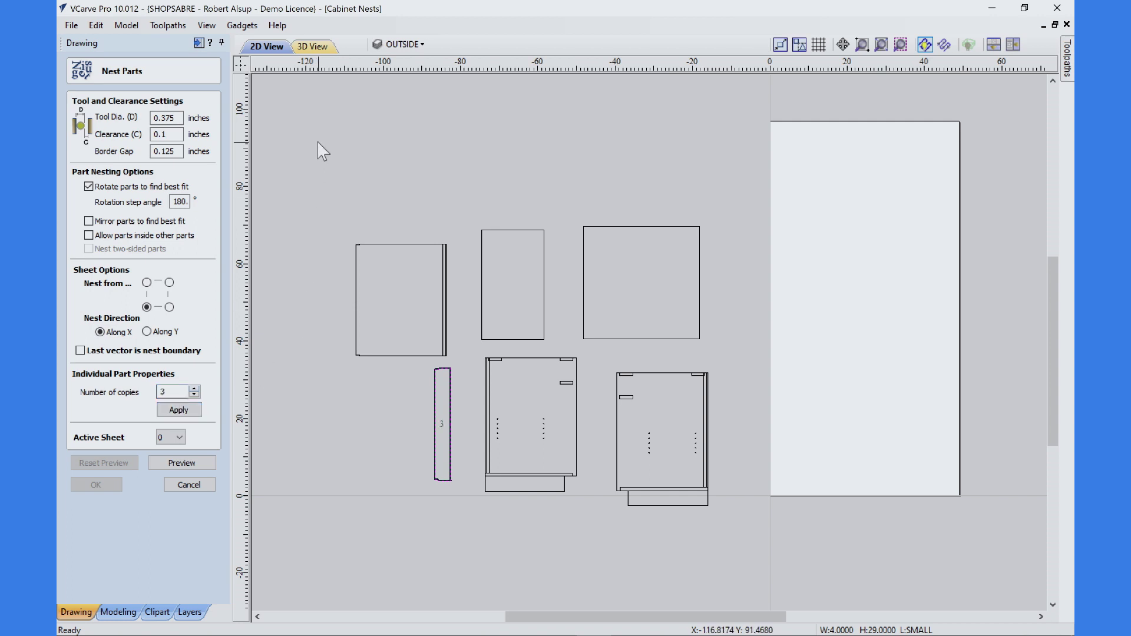
Select all cabinet parts, preview the nested layout on the sheet and accept it.
drag(318, 170, 727, 549)
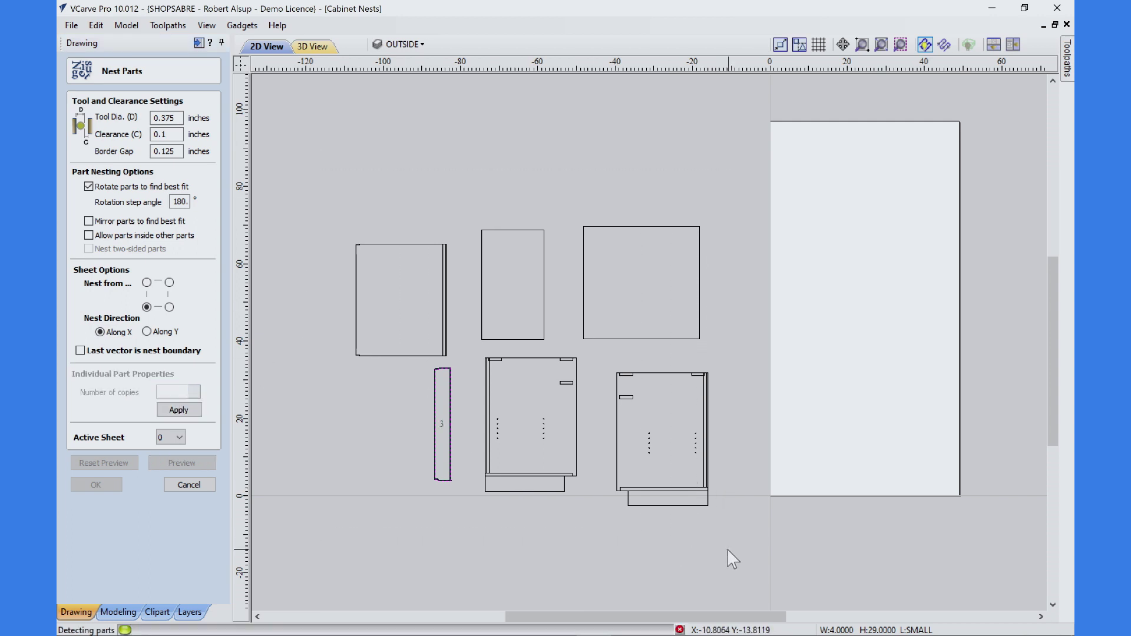
click(200, 461)
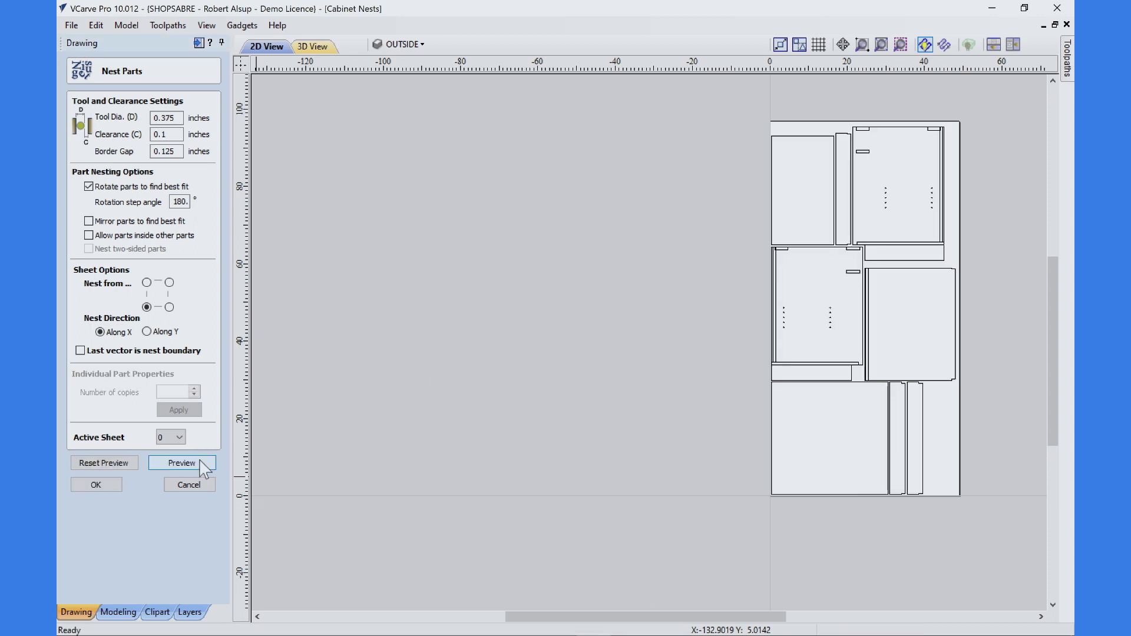
middle_drag(756, 369, 528, 417)
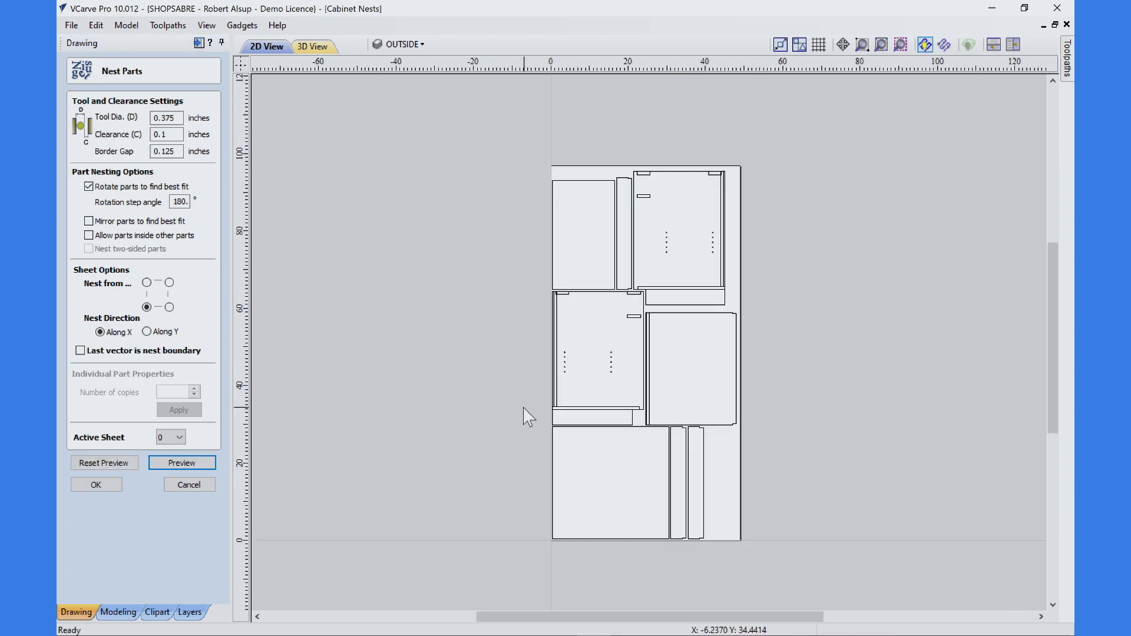
click(99, 483)
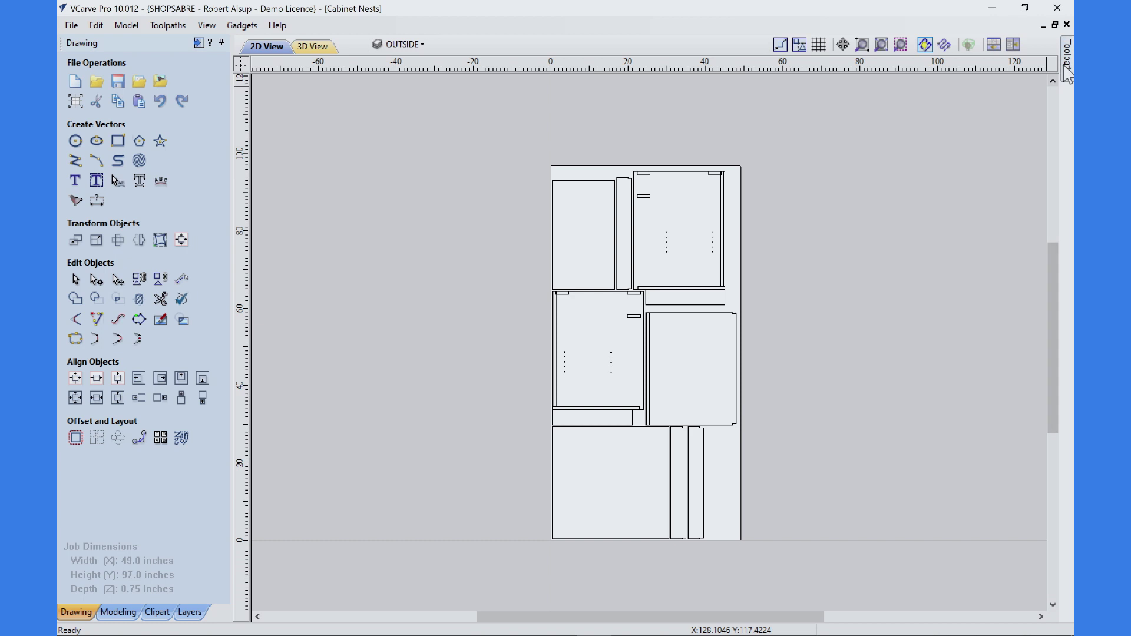
Pin the Toolpaths panel and load the CabinetAUTOReturn toolpath template.
mouse_move(1067, 74)
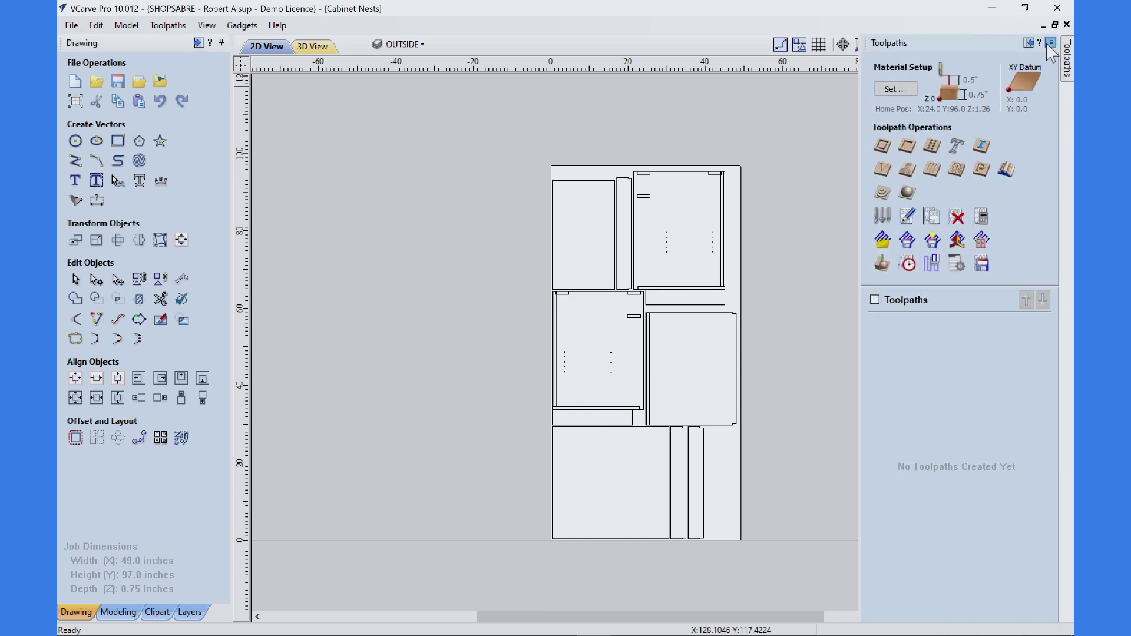
click(1051, 43)
click(923, 239)
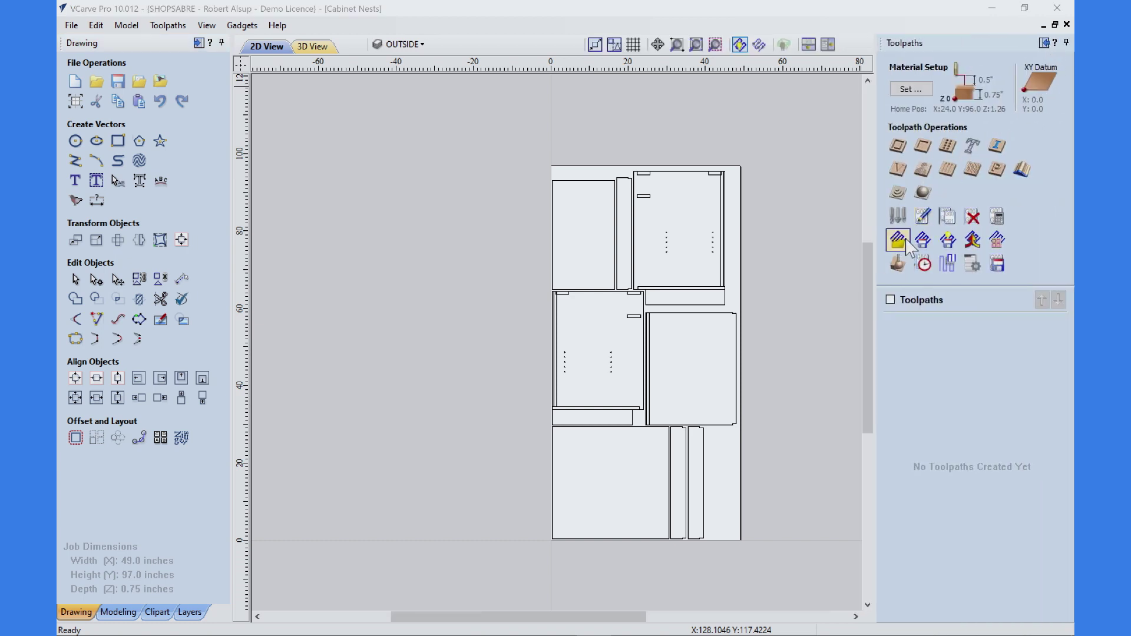
click(552, 266)
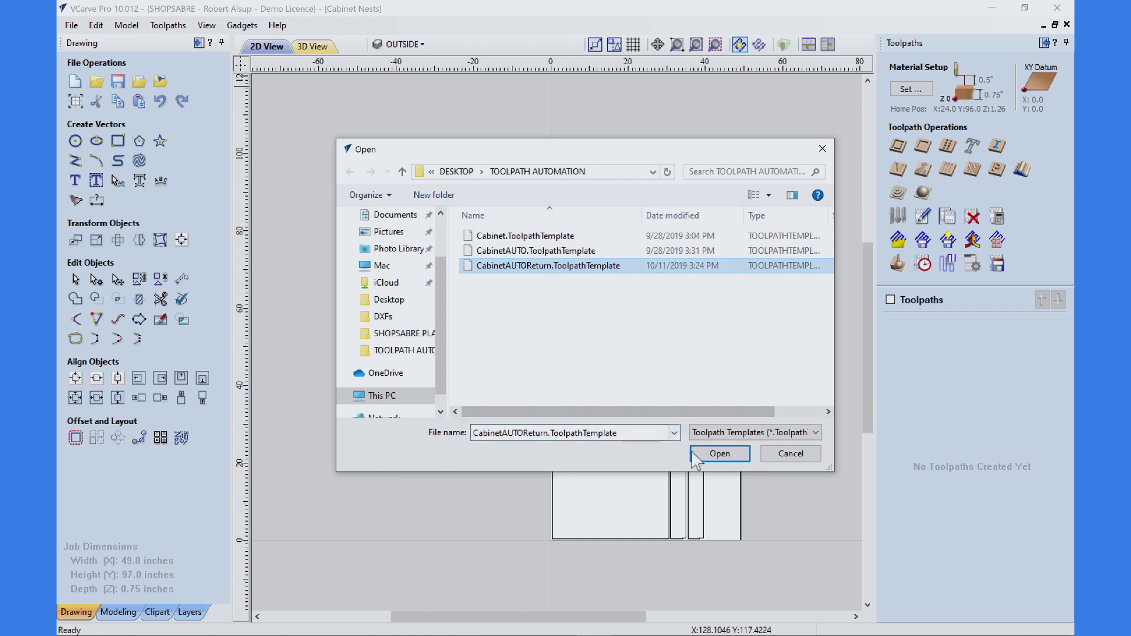
click(720, 454)
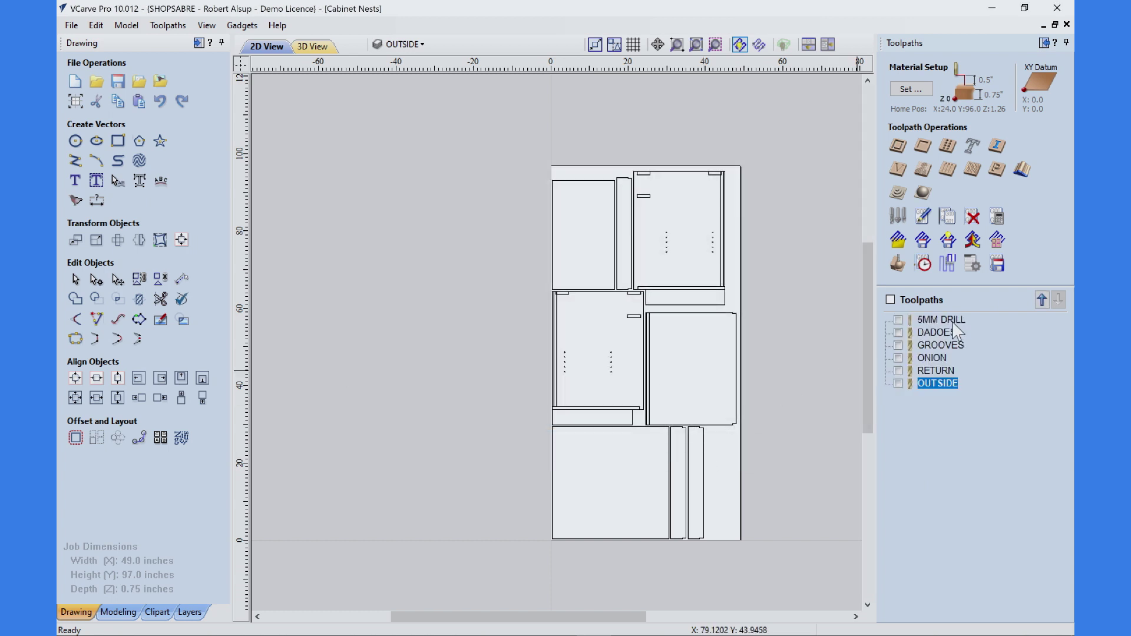
Recalculate all six loaded toolpaths, 5MM DRILL through OUTSIDE.
mouse_move(952, 334)
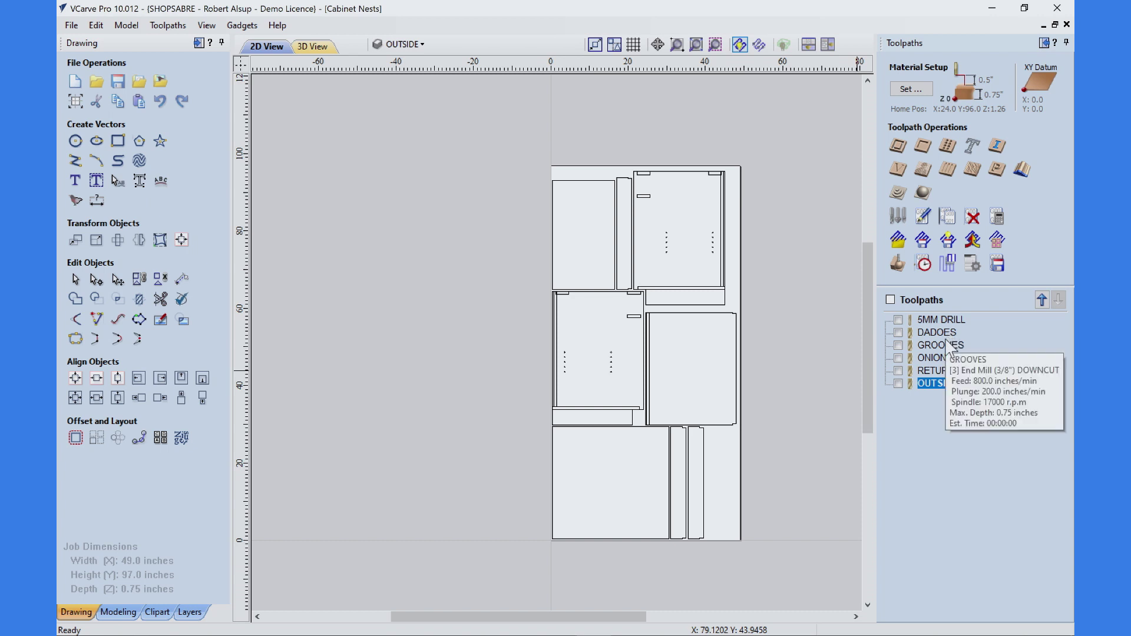
mouse_move(945, 363)
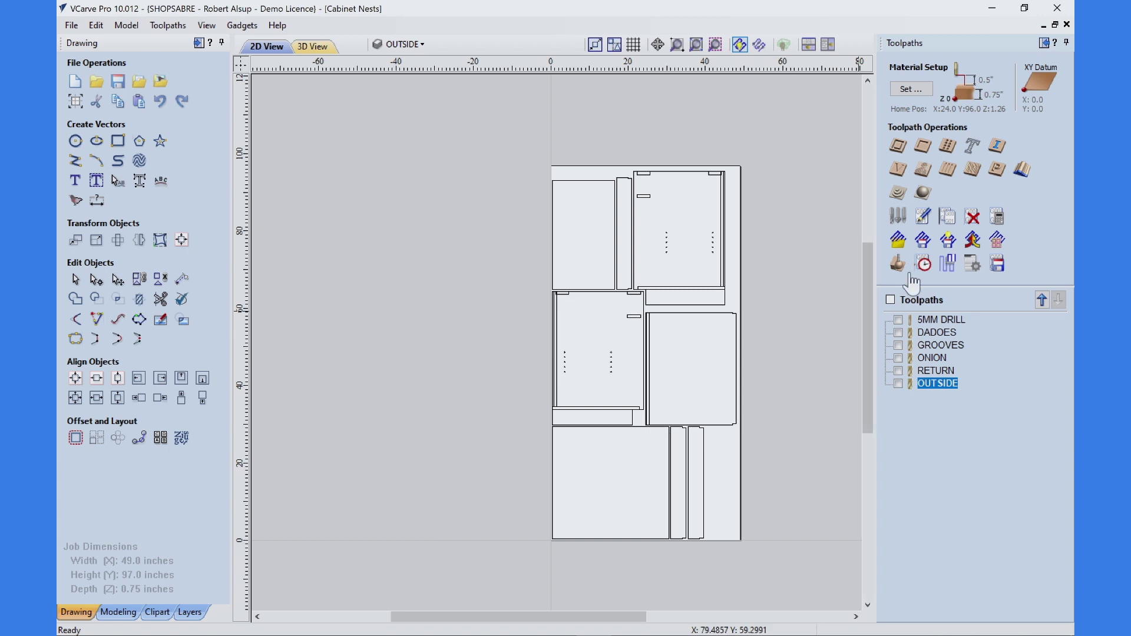
click(1008, 219)
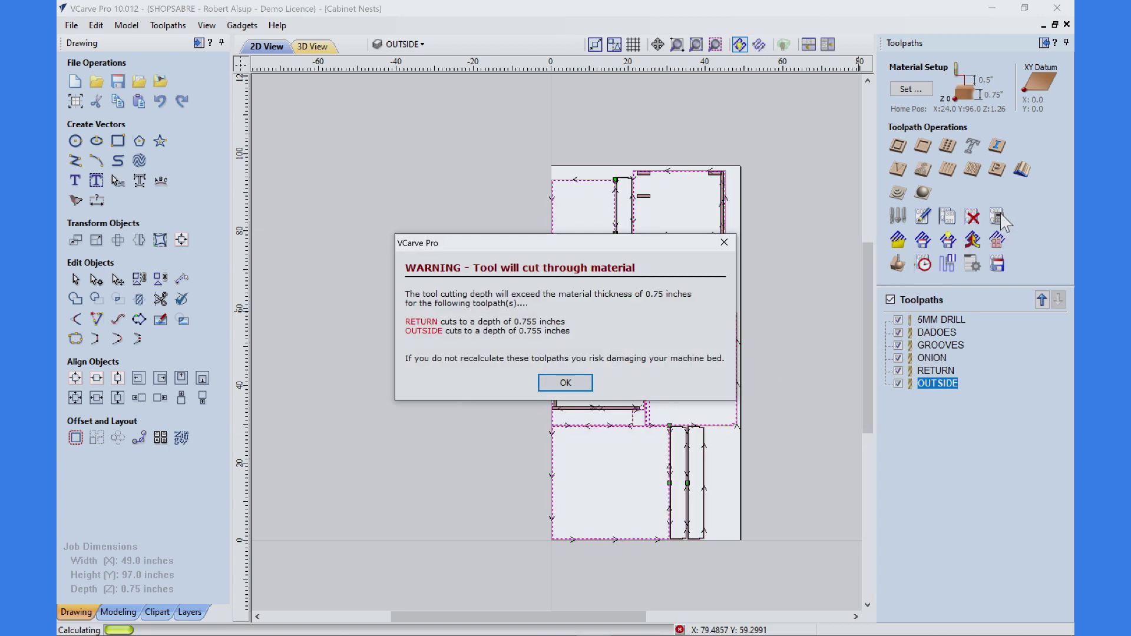
Dismiss the cut-through warning, simulate all toolpaths on the board, and return to 2D View.
click(564, 383)
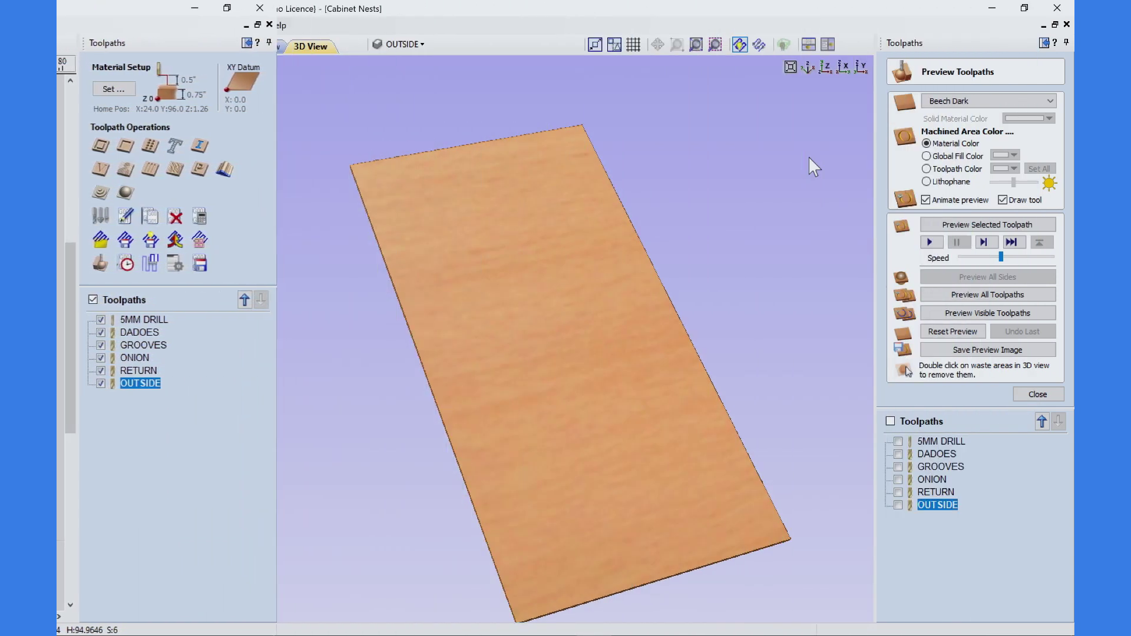
click(943, 296)
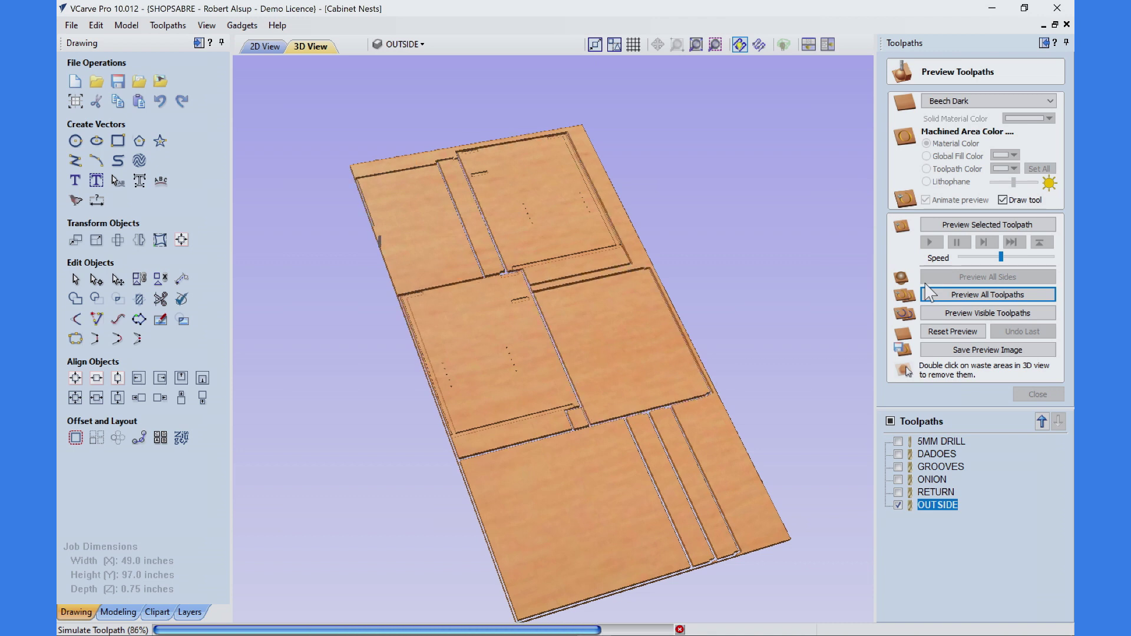
click(265, 46)
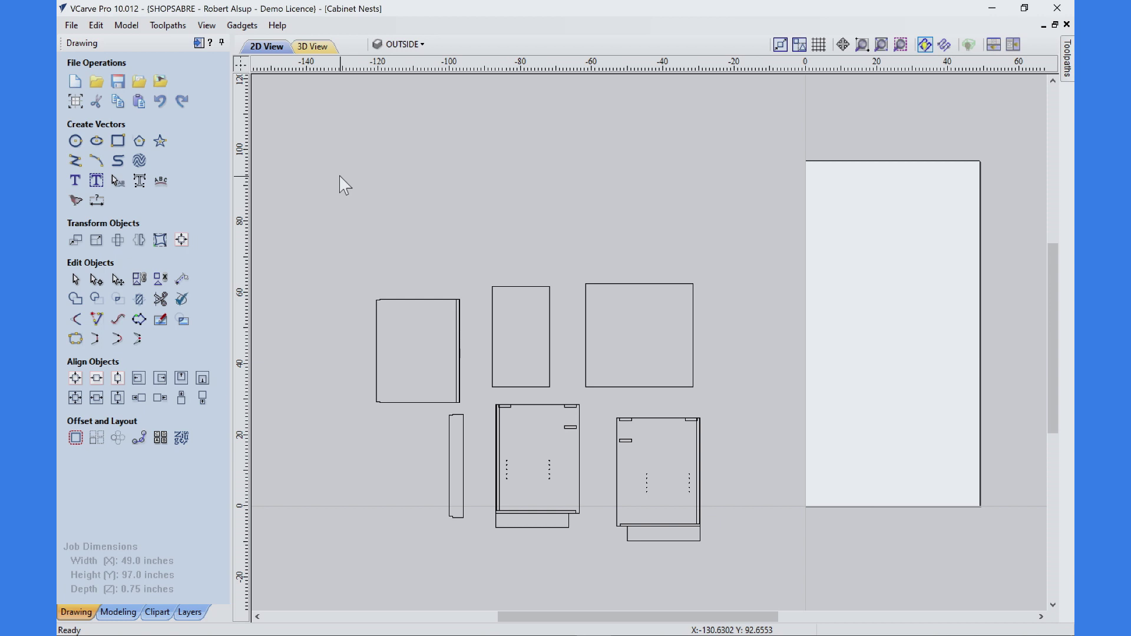
In Nest Parts, select all cabinet parts and apply 5 copies each.
click(181, 438)
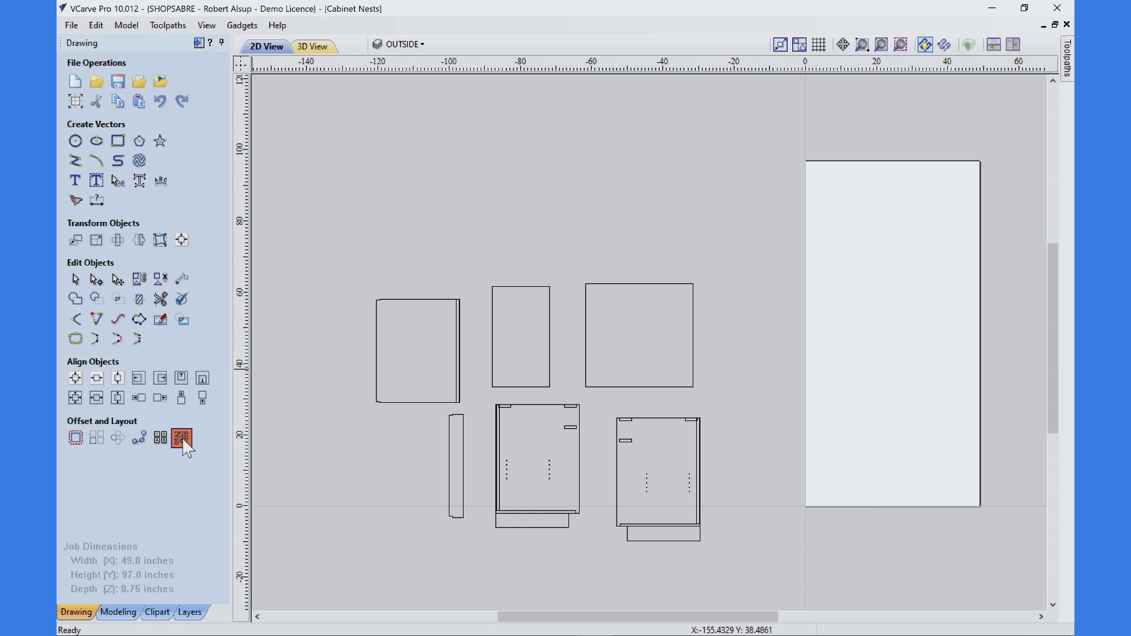
drag(343, 222, 719, 568)
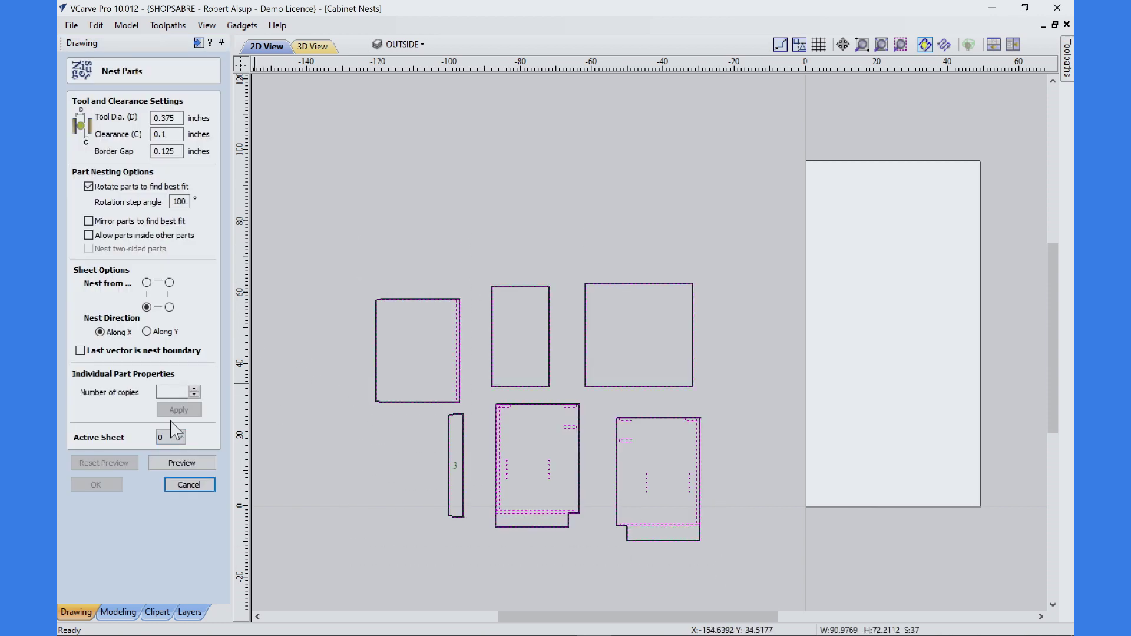
click(193, 390)
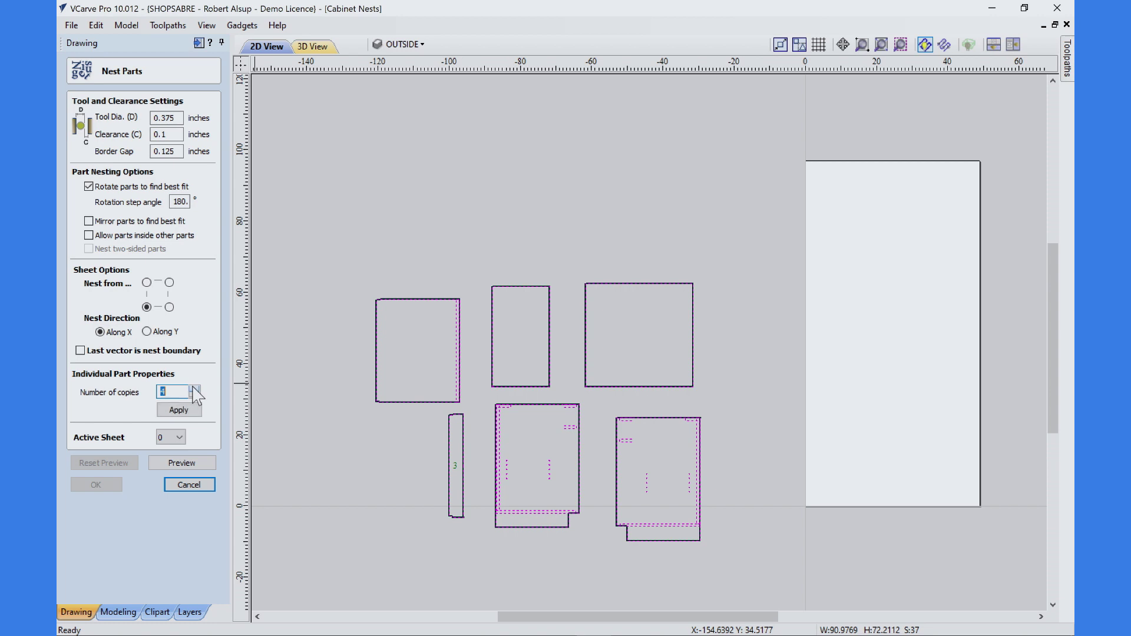
click(194, 411)
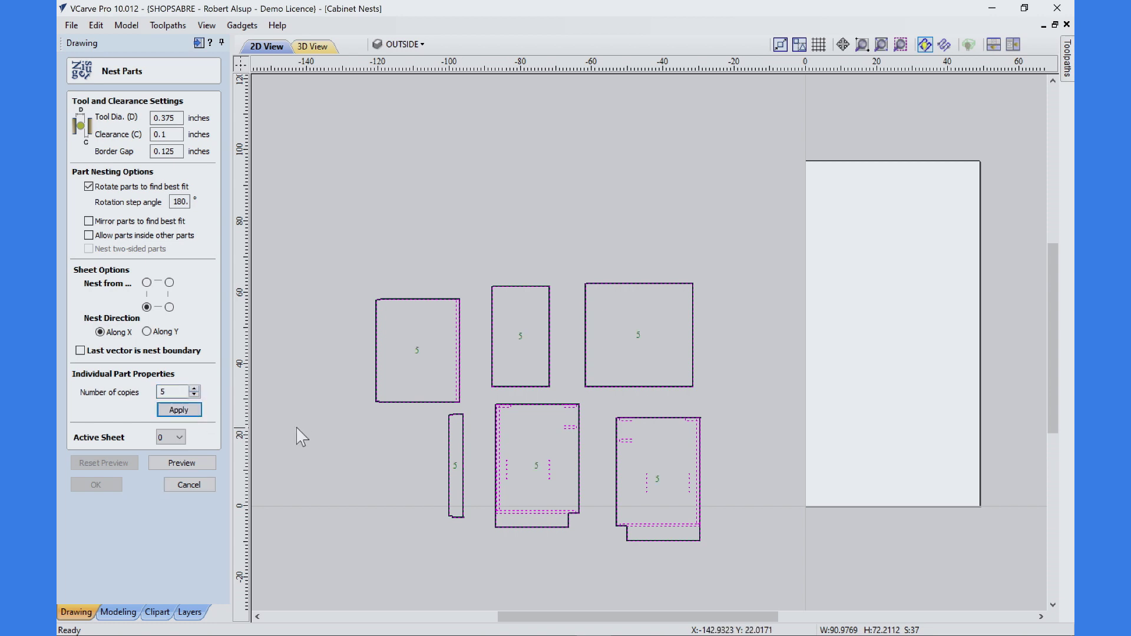
Set the thin narrow strip alone to 15 copies.
click(312, 436)
click(454, 485)
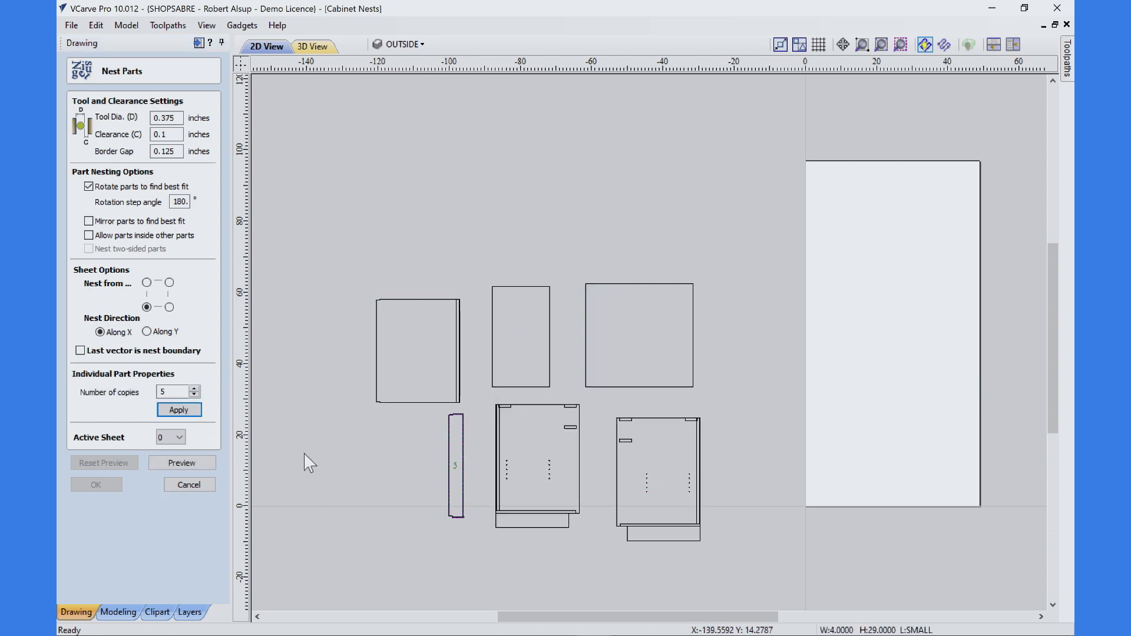
click(194, 390)
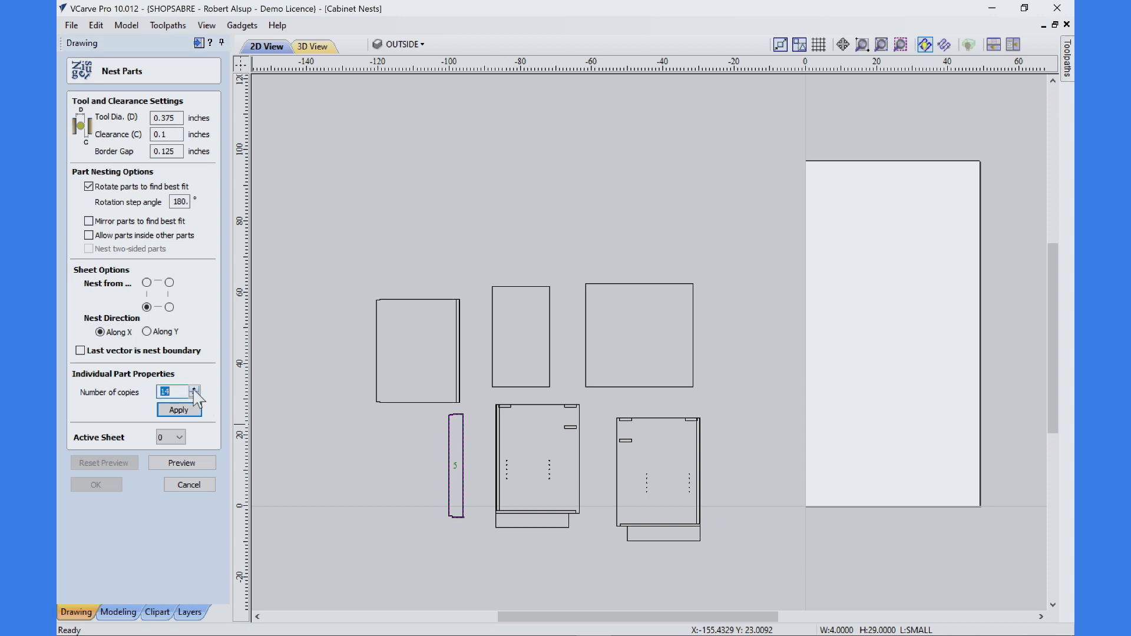
click(194, 411)
Reselect all parts, preview the nest onto sheets, and accept it.
drag(346, 230, 758, 601)
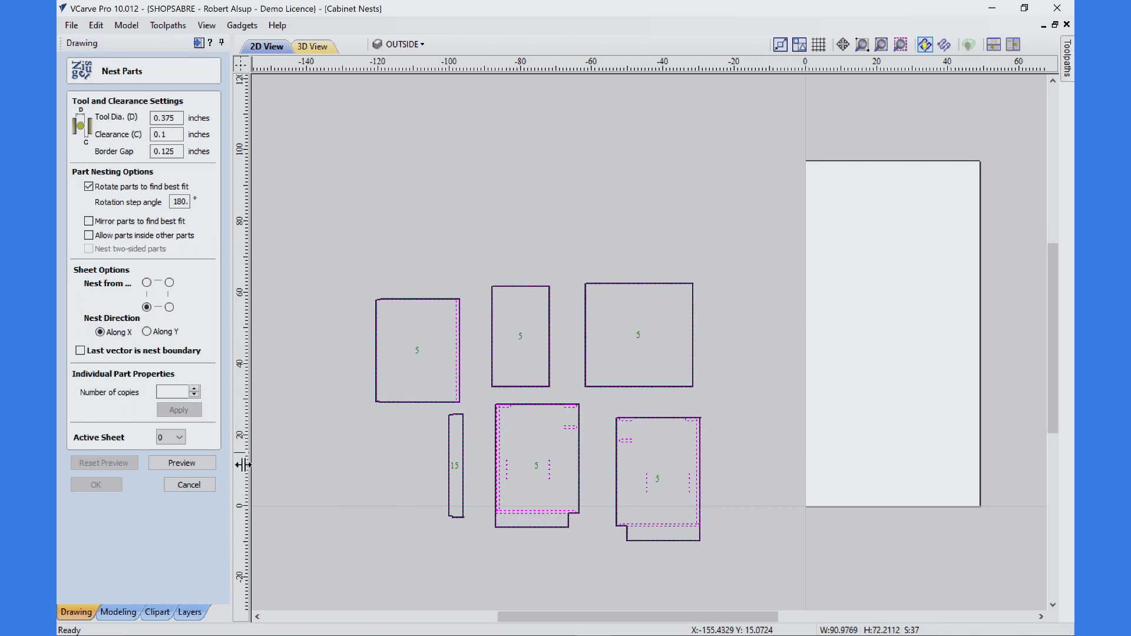
click(198, 464)
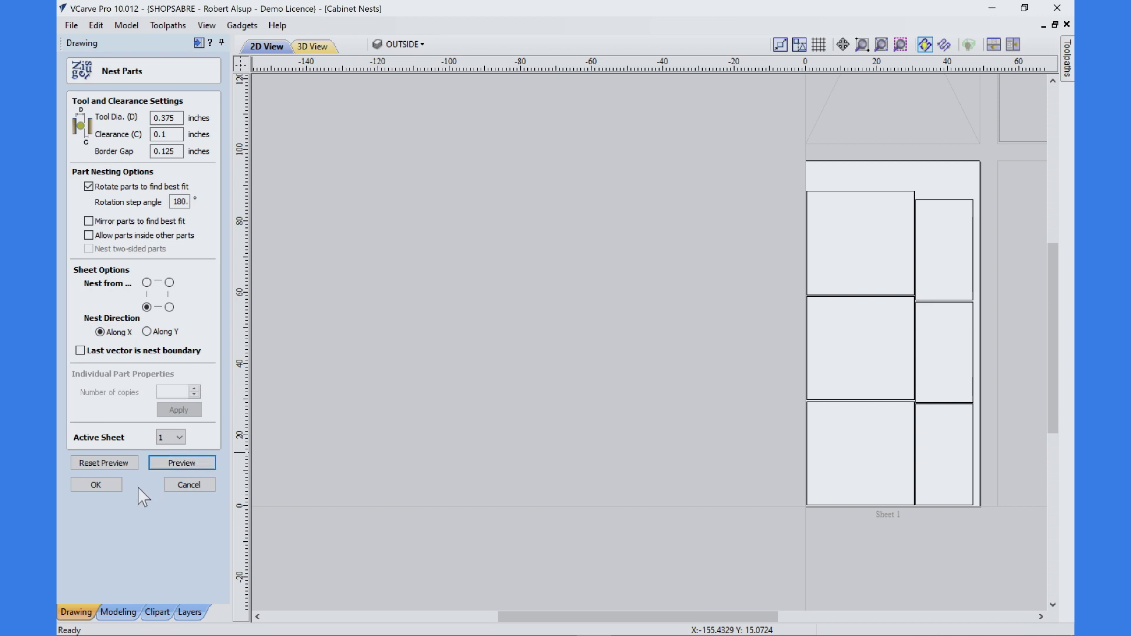
click(96, 484)
Zoom out to show all six nested sheets and make Sheet 3 the active sheet.
scroll(576, 364, down, 5)
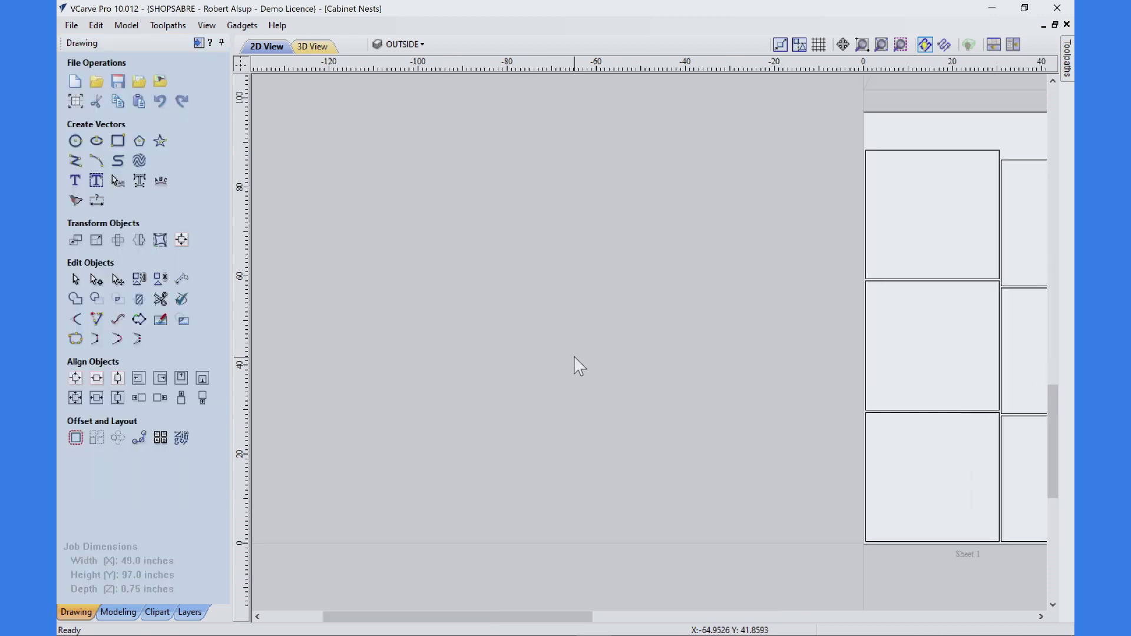
middle_drag(672, 438, 672, 471)
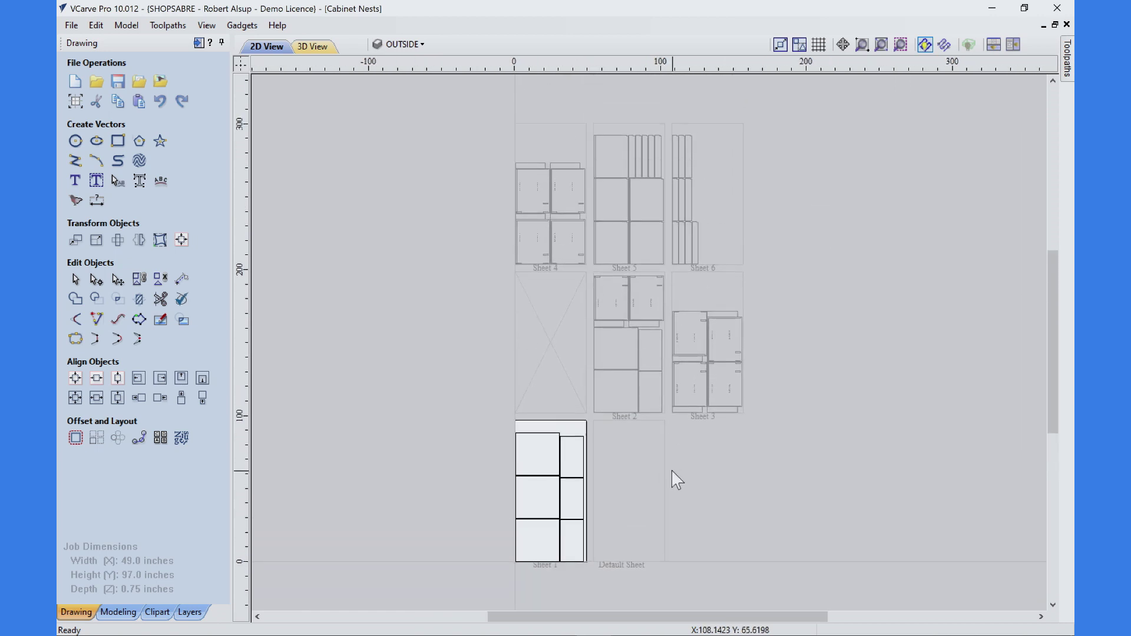
click(648, 379)
click(709, 353)
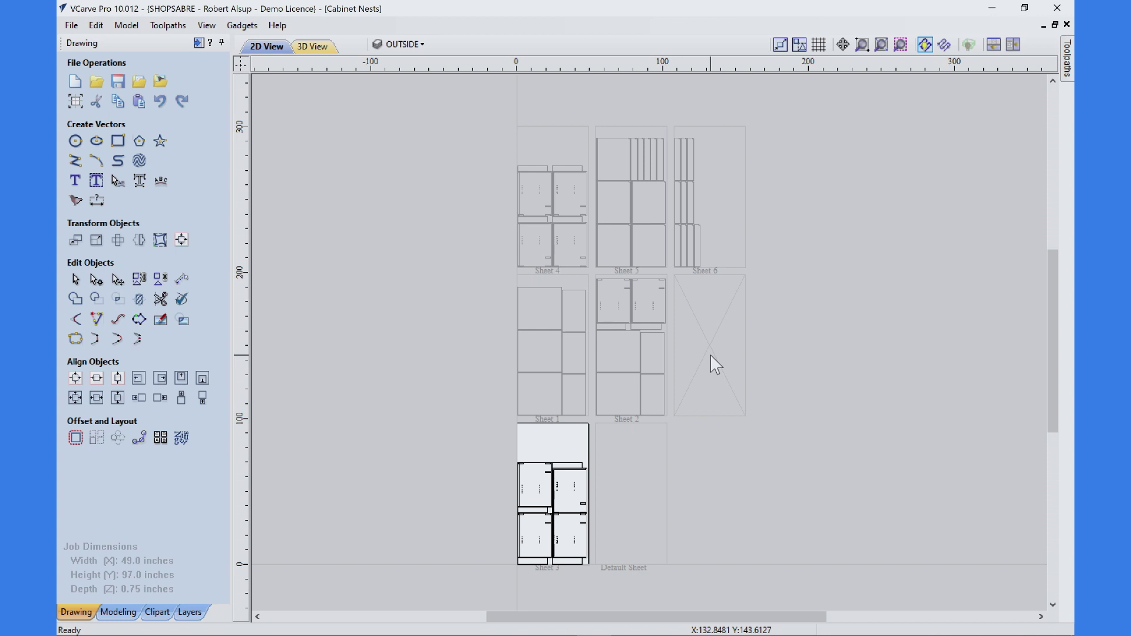
click(575, 469)
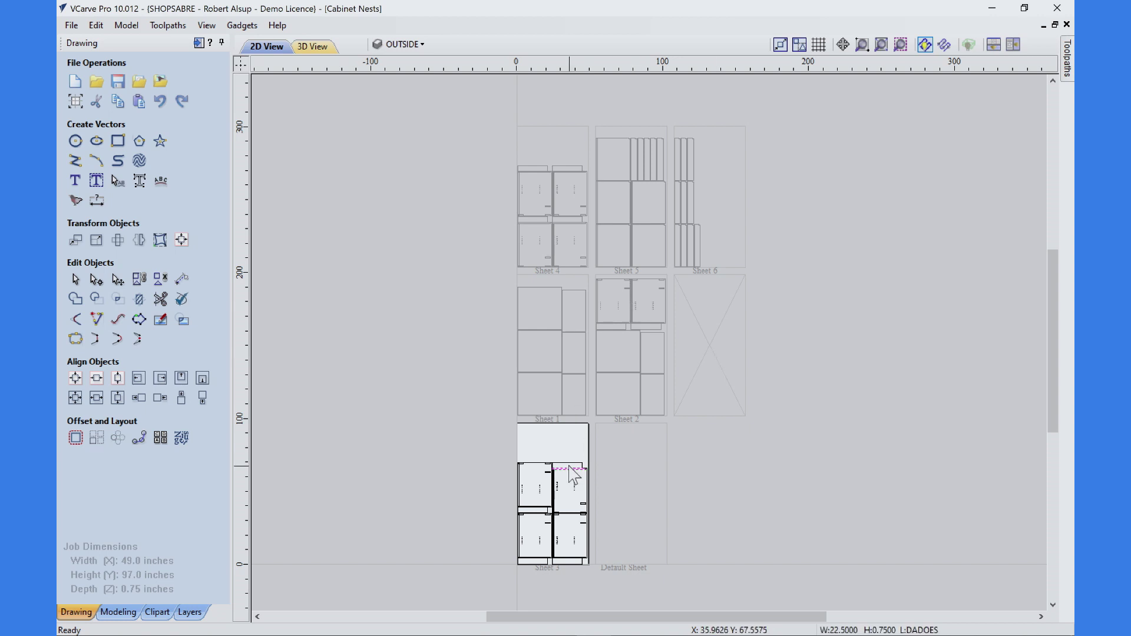
click(677, 481)
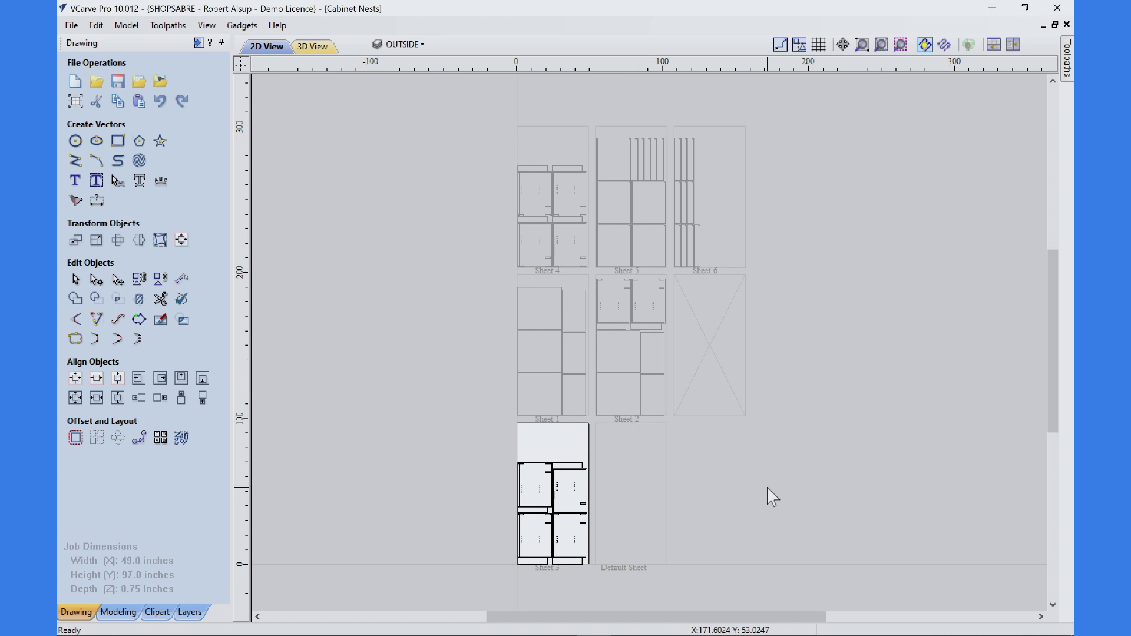
Pin the Toolpaths panel and apply CabinetAUTOReturn.ToolpathTemplate to all sheets.
click(1069, 63)
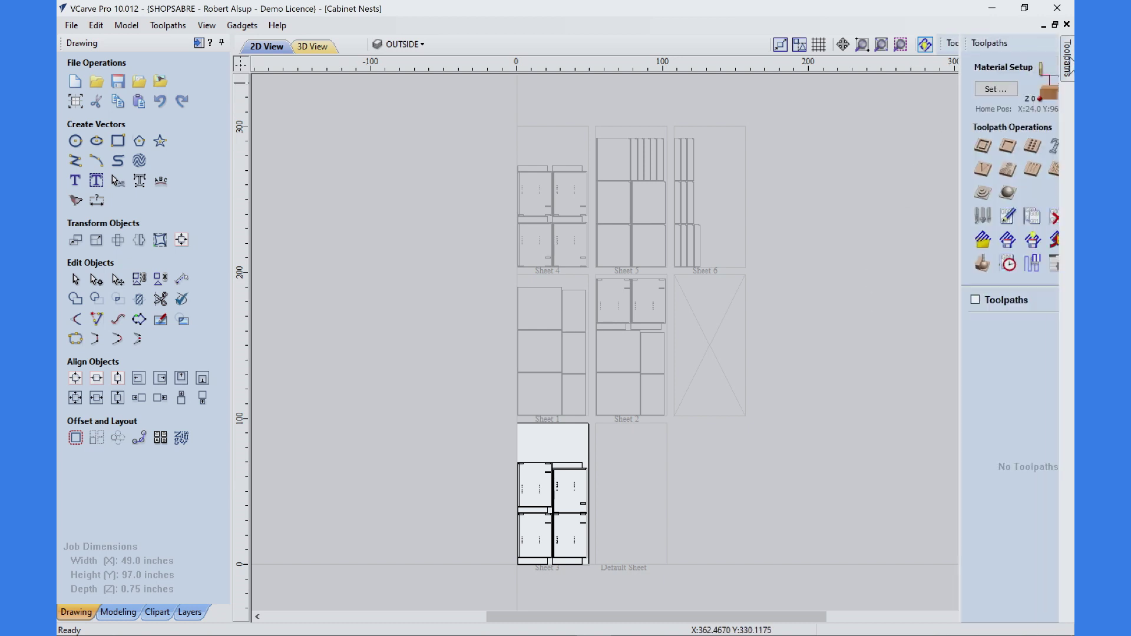
click(1048, 43)
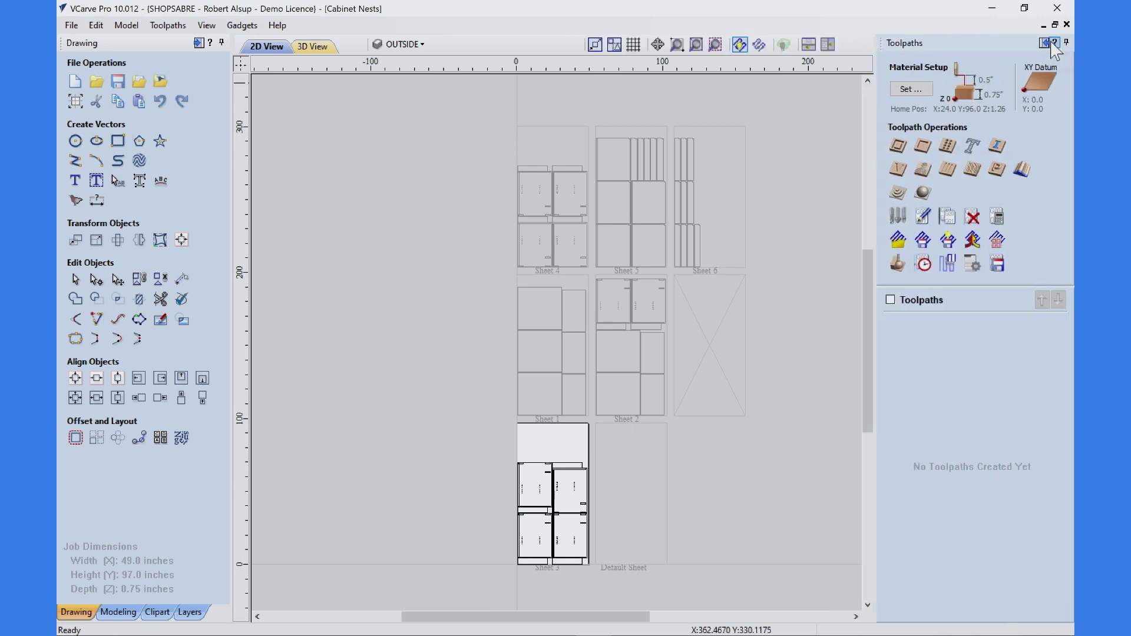
click(896, 242)
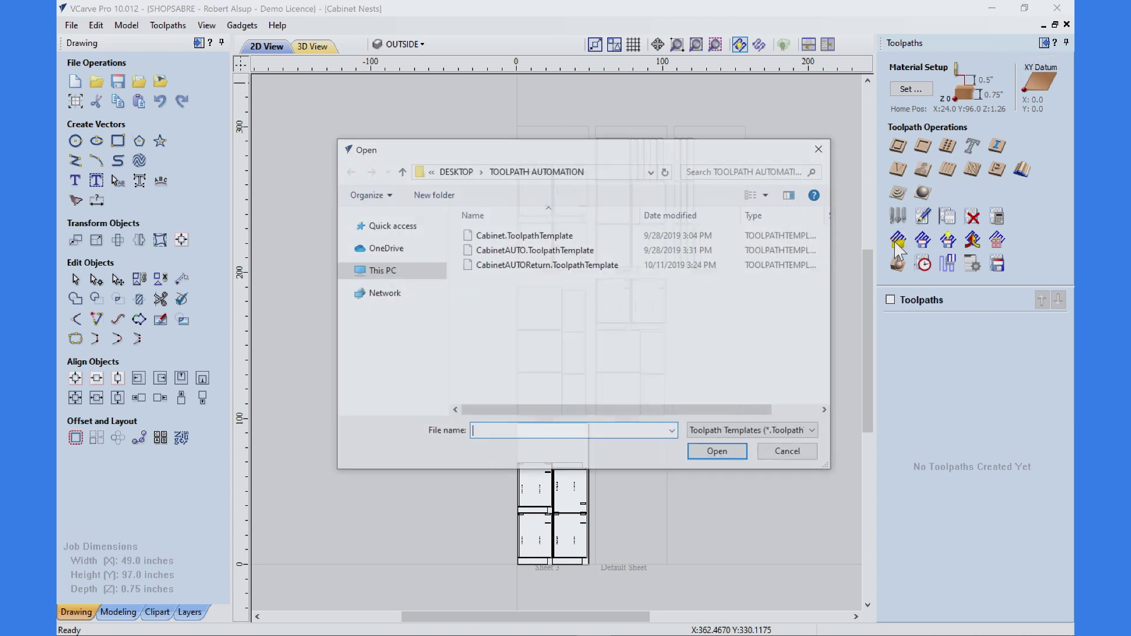
click(564, 266)
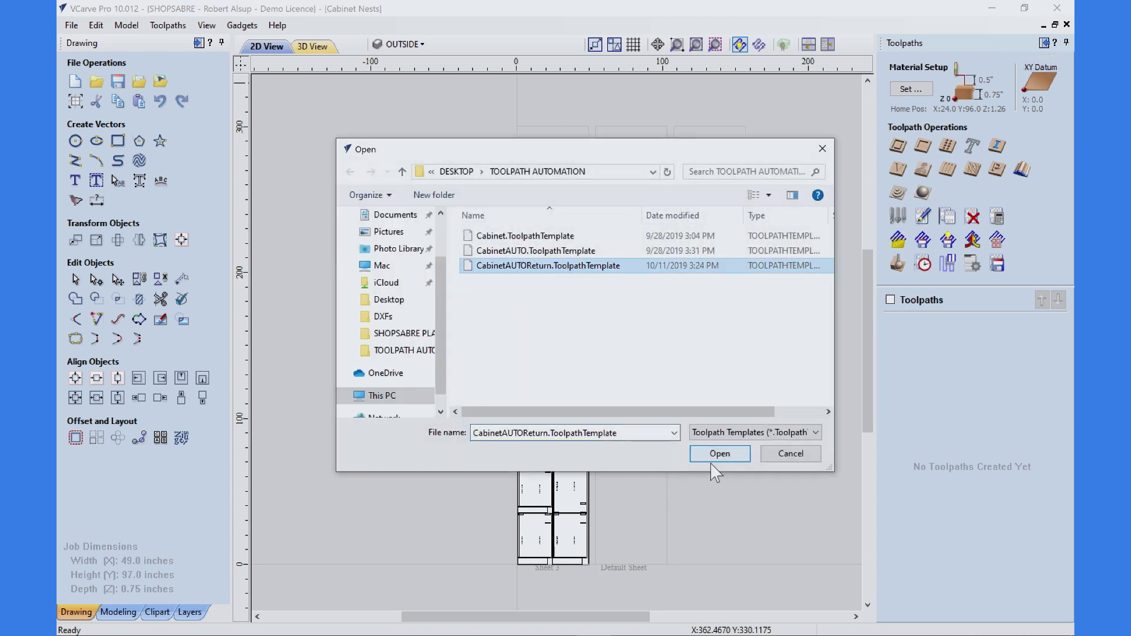
click(717, 454)
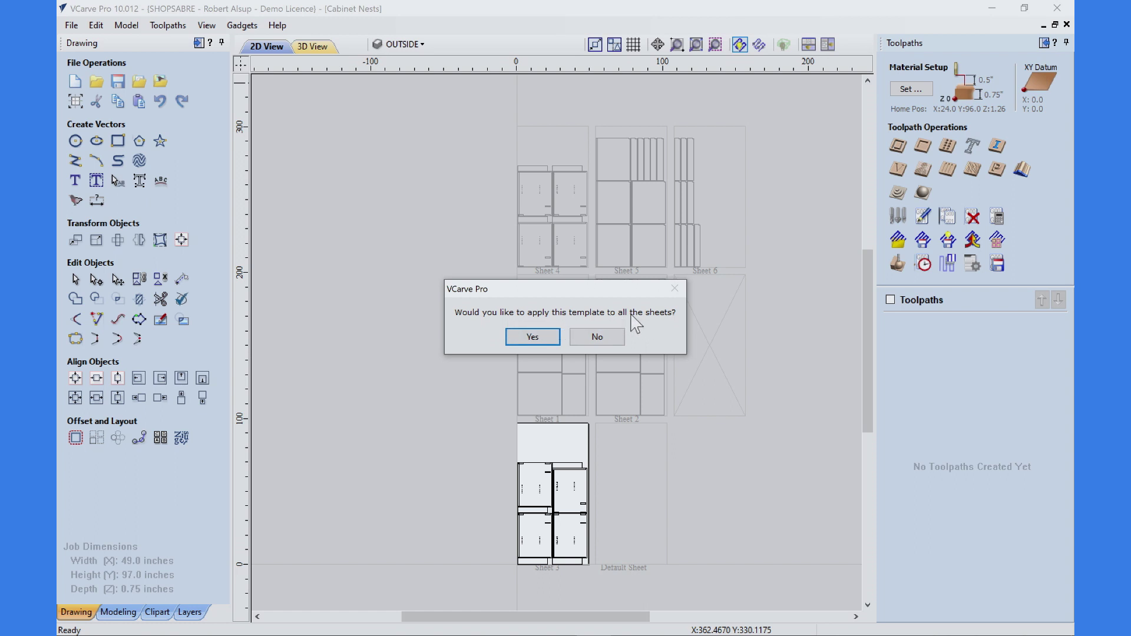
click(546, 337)
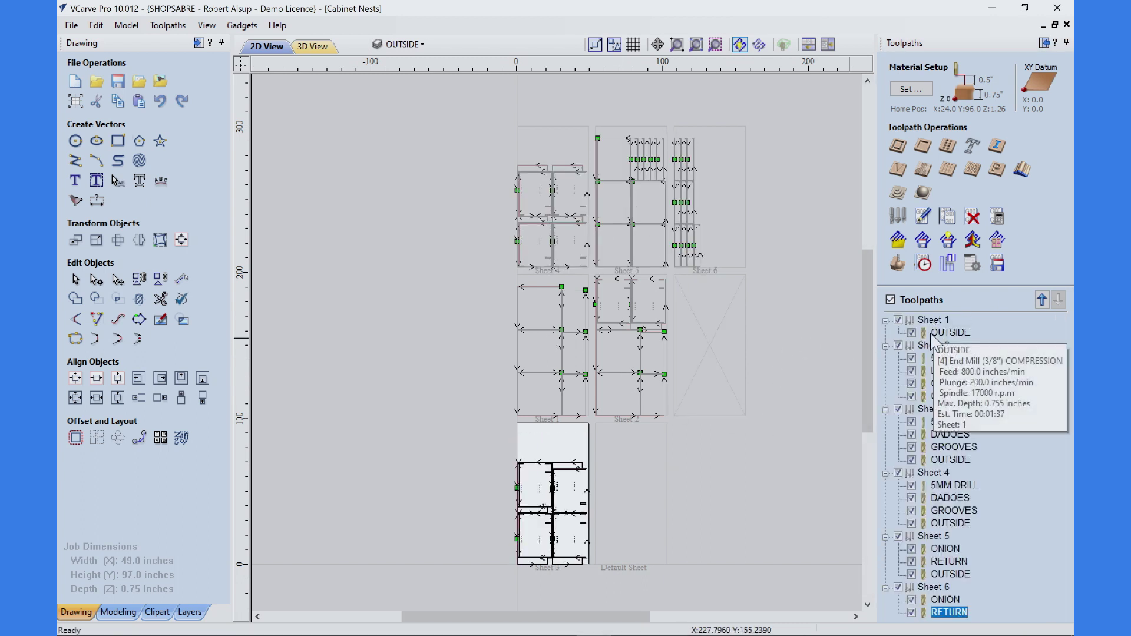
mouse_move(940, 338)
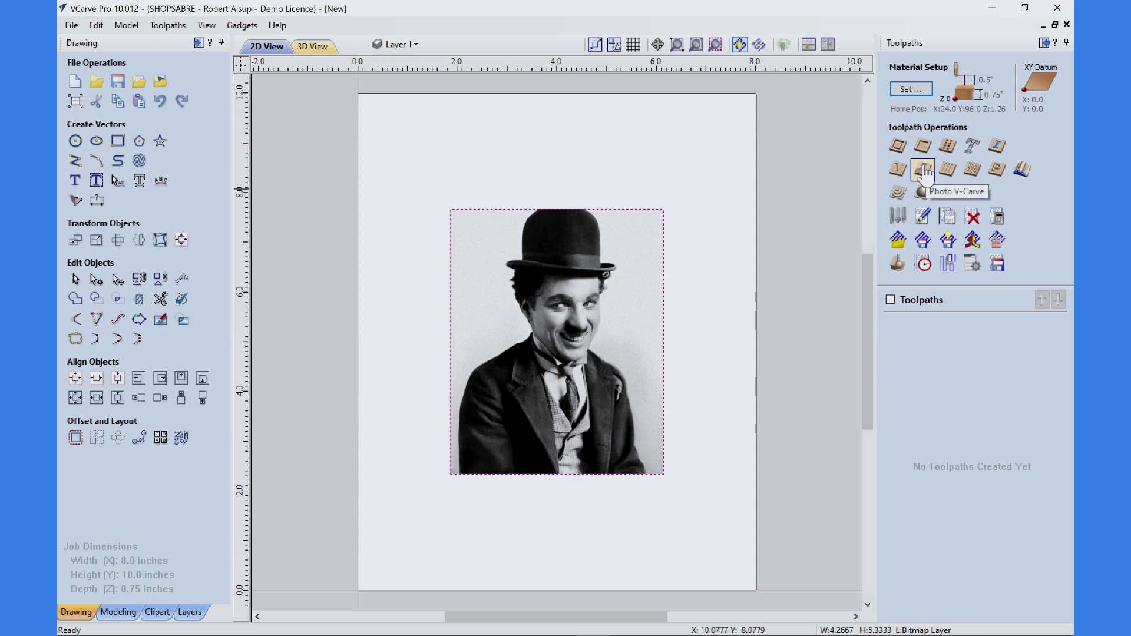
Preview the Chaplin job's toolpaths in 3D, then return to 2D View with Modeling tools showing.
click(897, 262)
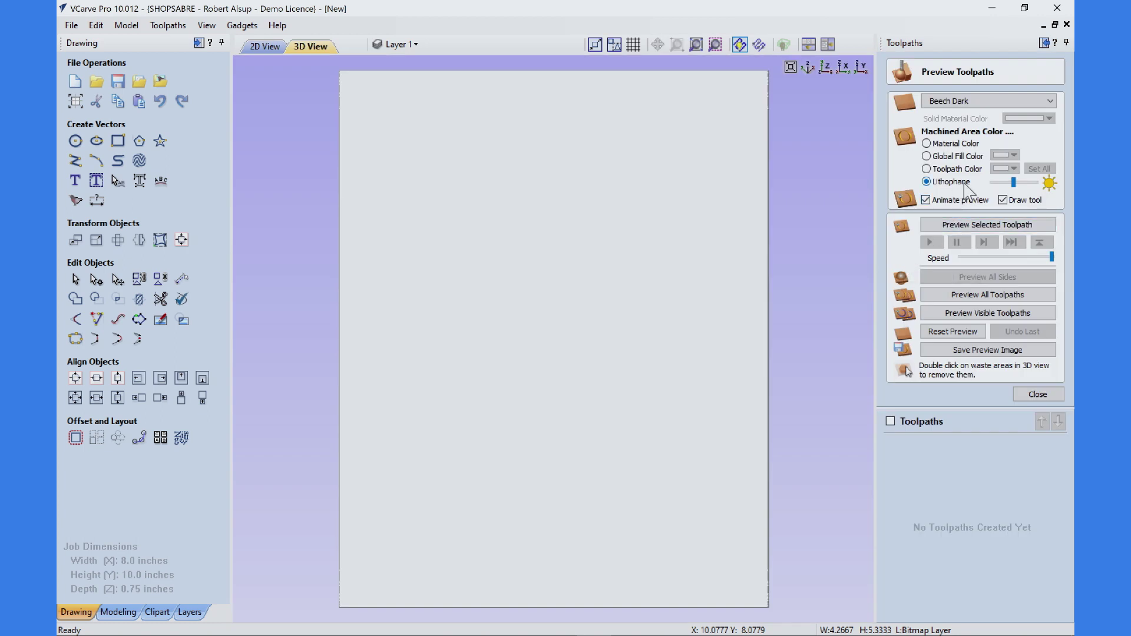
click(1038, 394)
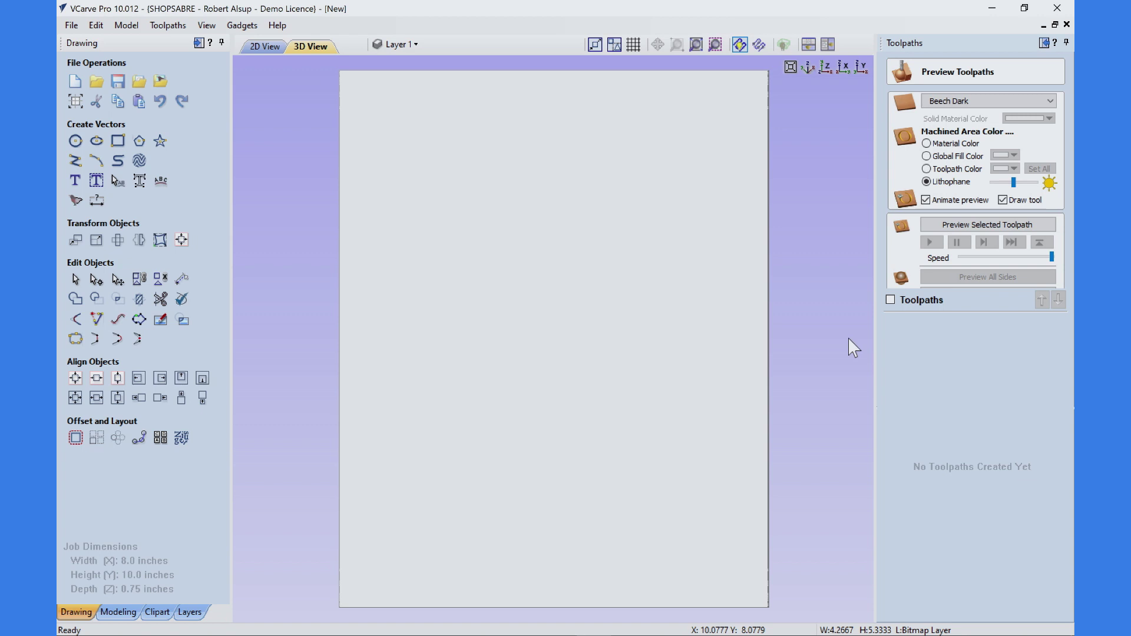
click(267, 46)
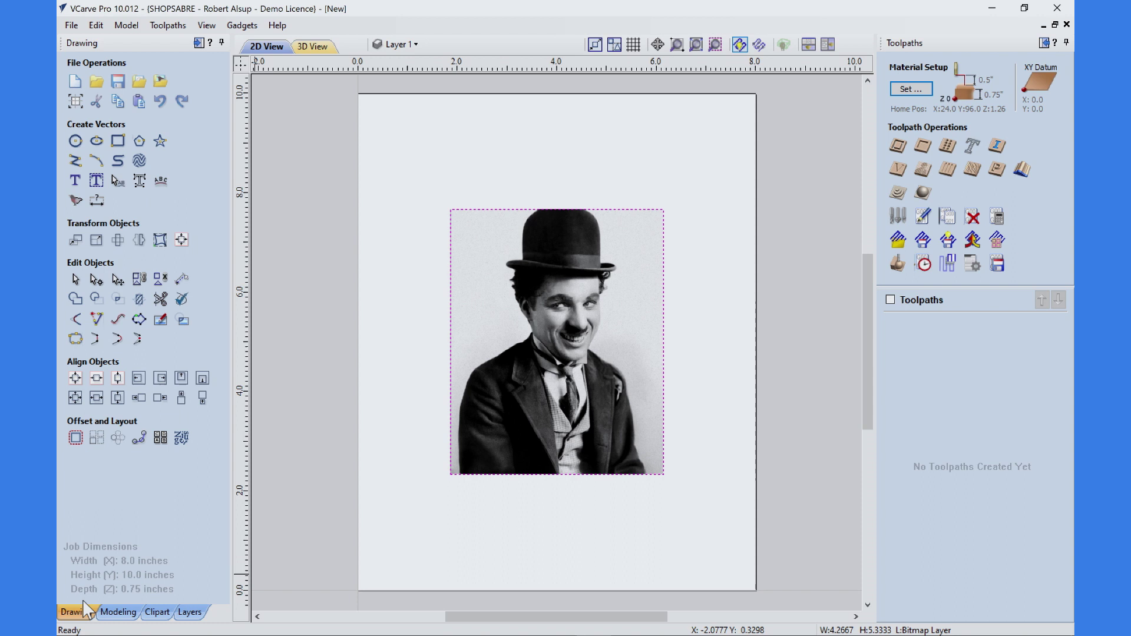
click(118, 612)
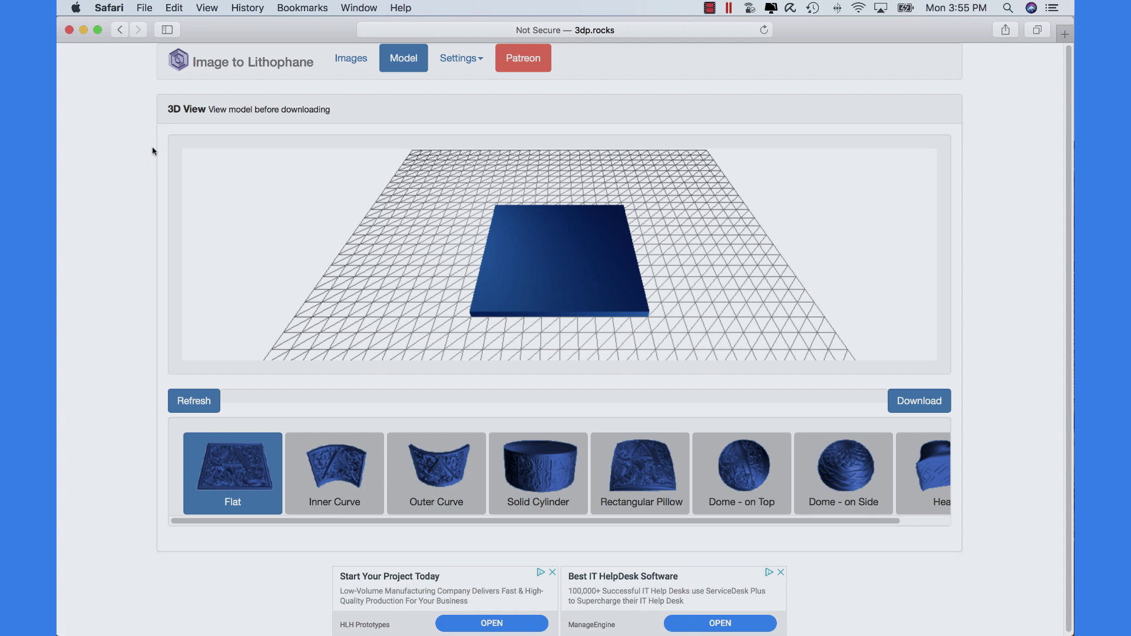
Review Image Settings in 3dp.rocks, then download the portrait lithophane model.
click(478, 58)
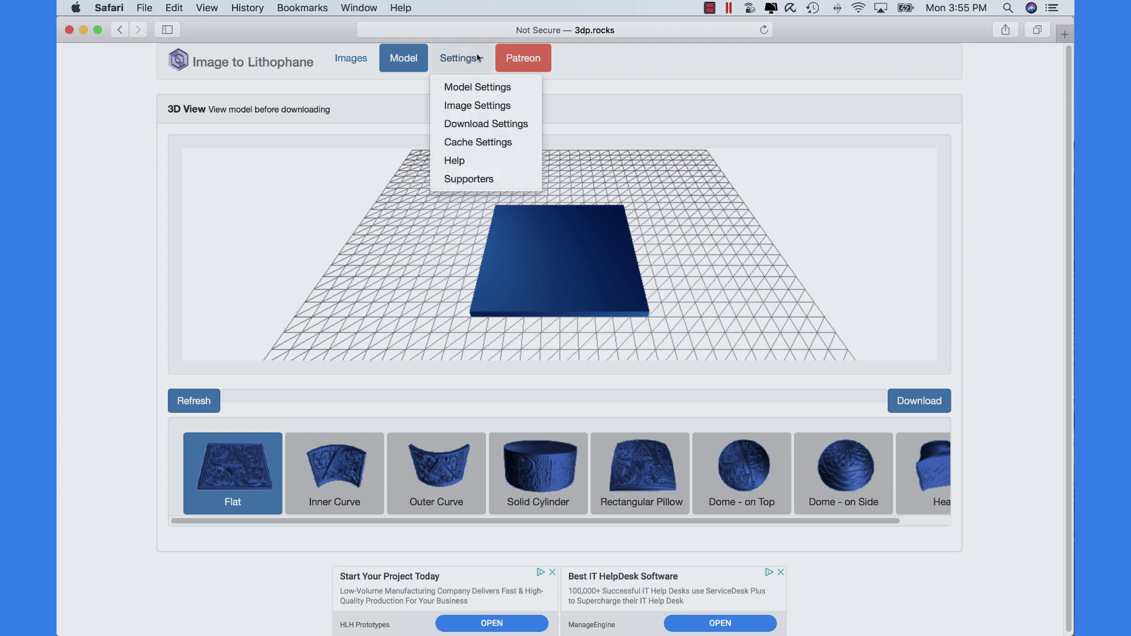
click(479, 110)
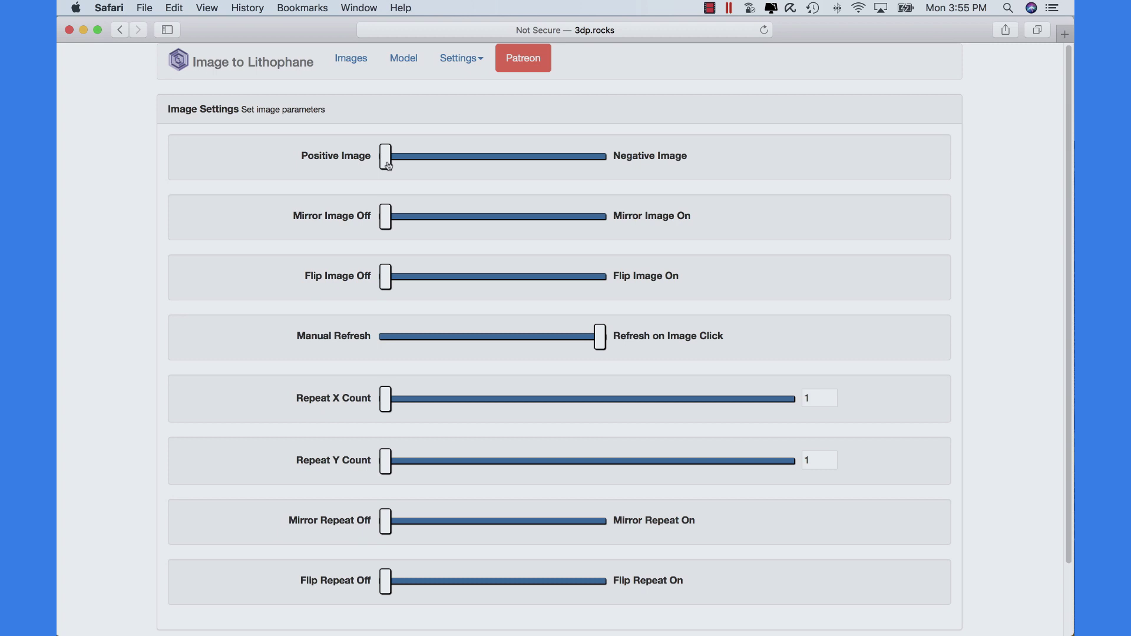
click(414, 60)
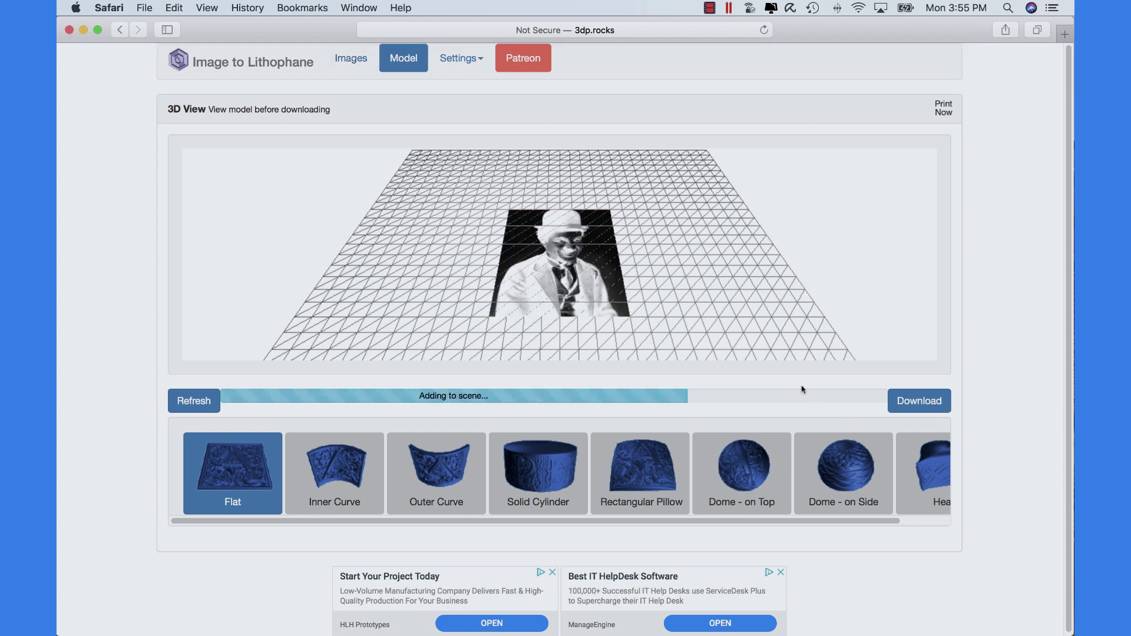
click(923, 402)
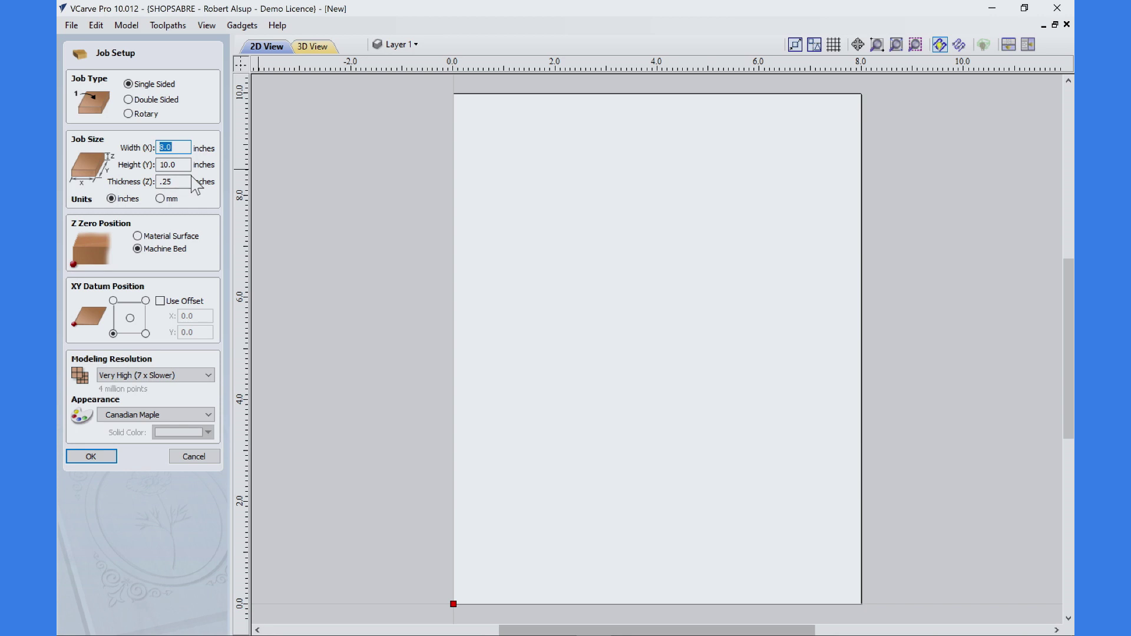
Confirm the 8 x 10 x 0.25 inch job and import the Charlie_Chaplin STL.
click(108, 455)
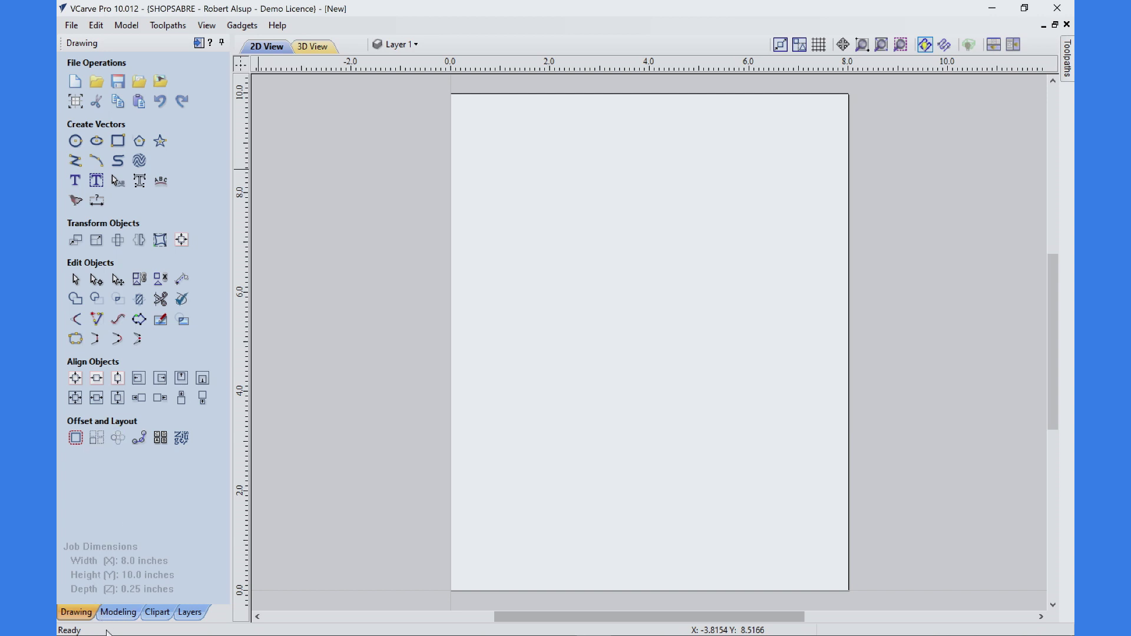
click(118, 612)
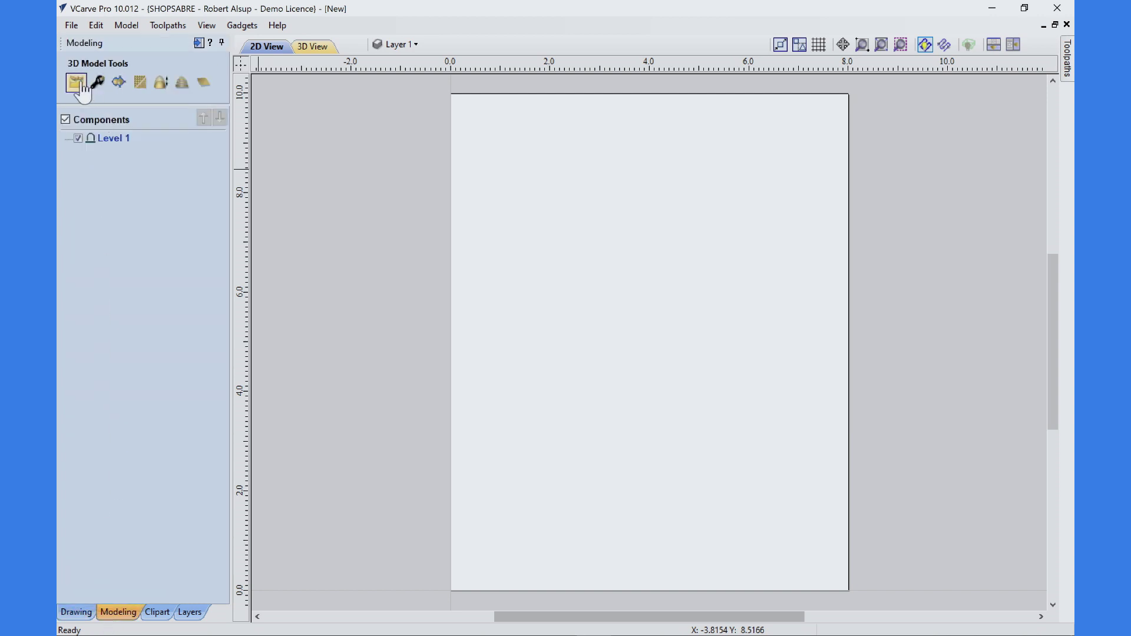
click(76, 83)
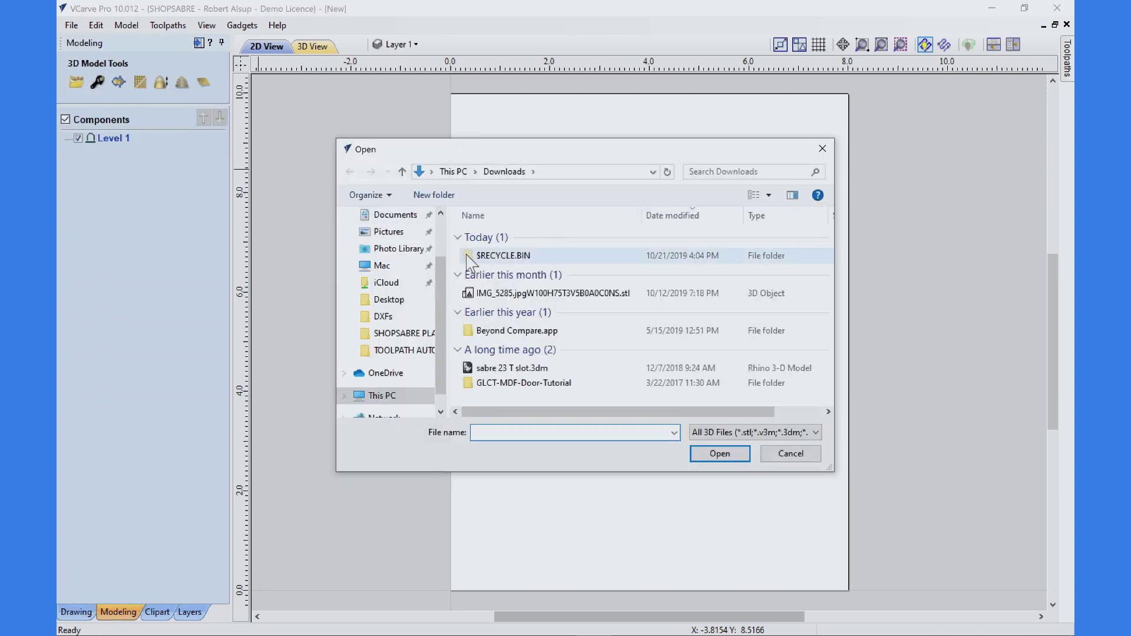
click(510, 255)
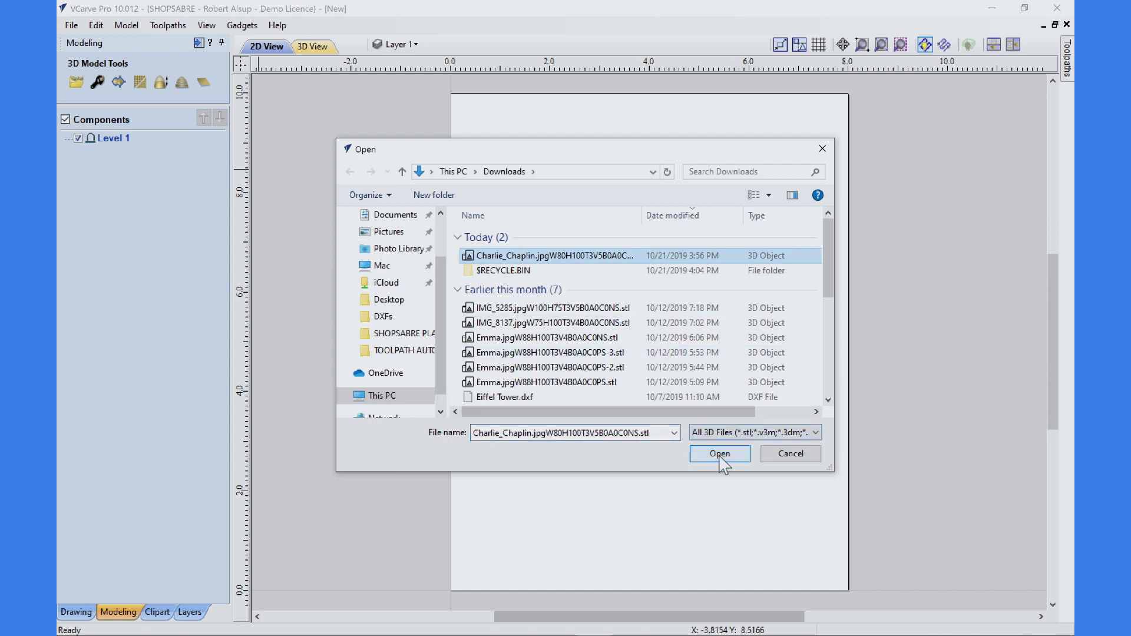
click(719, 454)
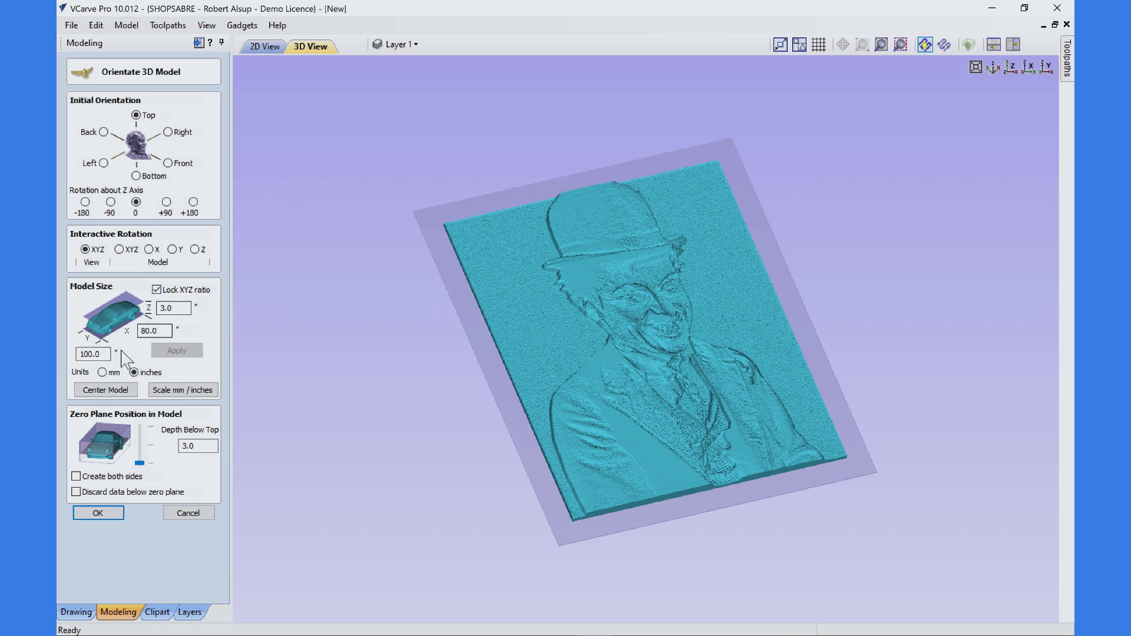
Scale the Chaplin model's Y size to 8 inches (6.4 x 8 x 0.24) and accept it.
click(95, 356)
drag(95, 355, 68, 364)
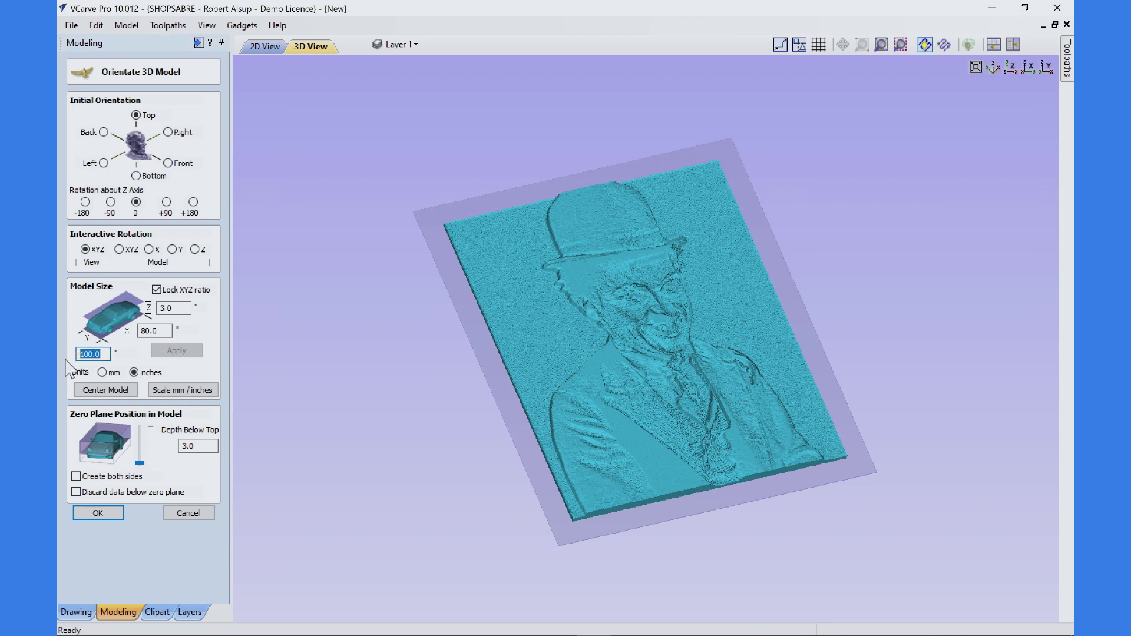
text(8)
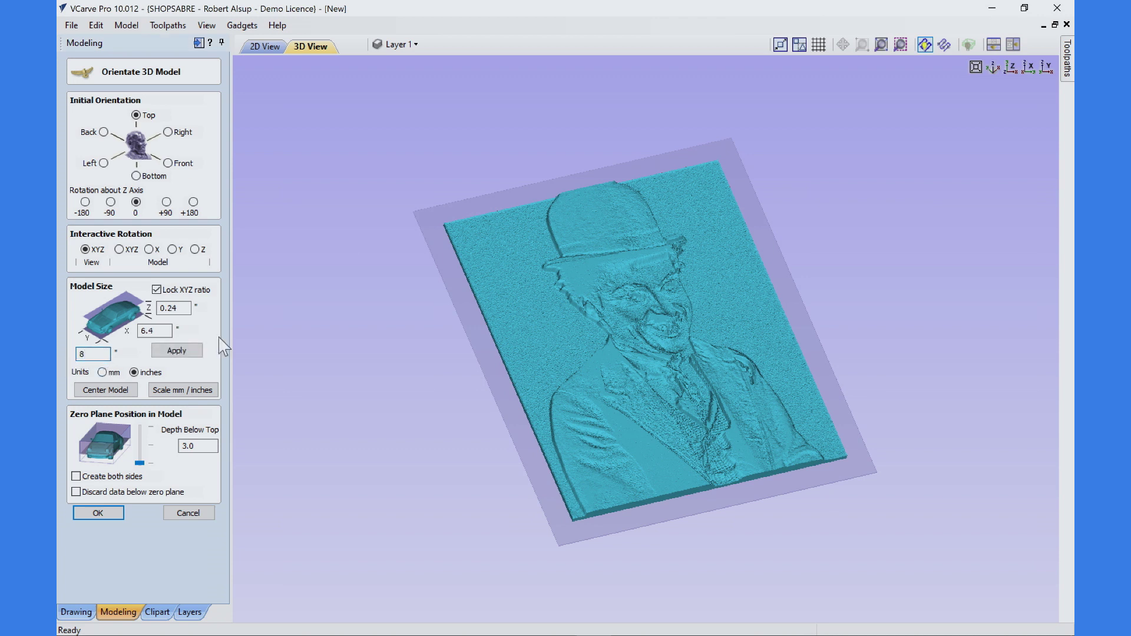
click(192, 352)
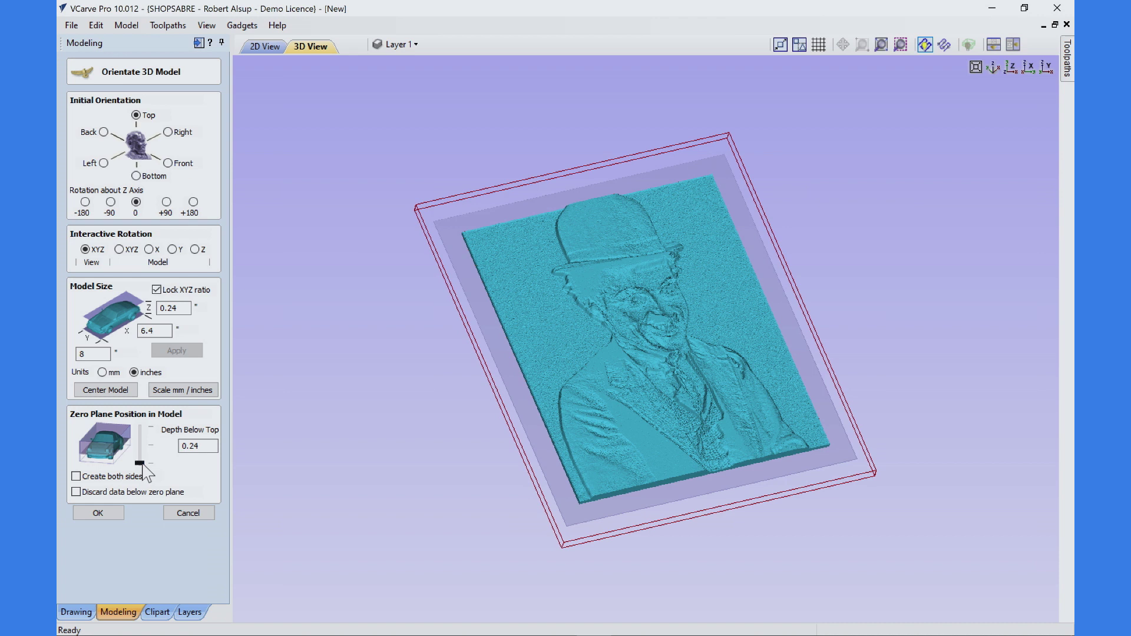
click(116, 512)
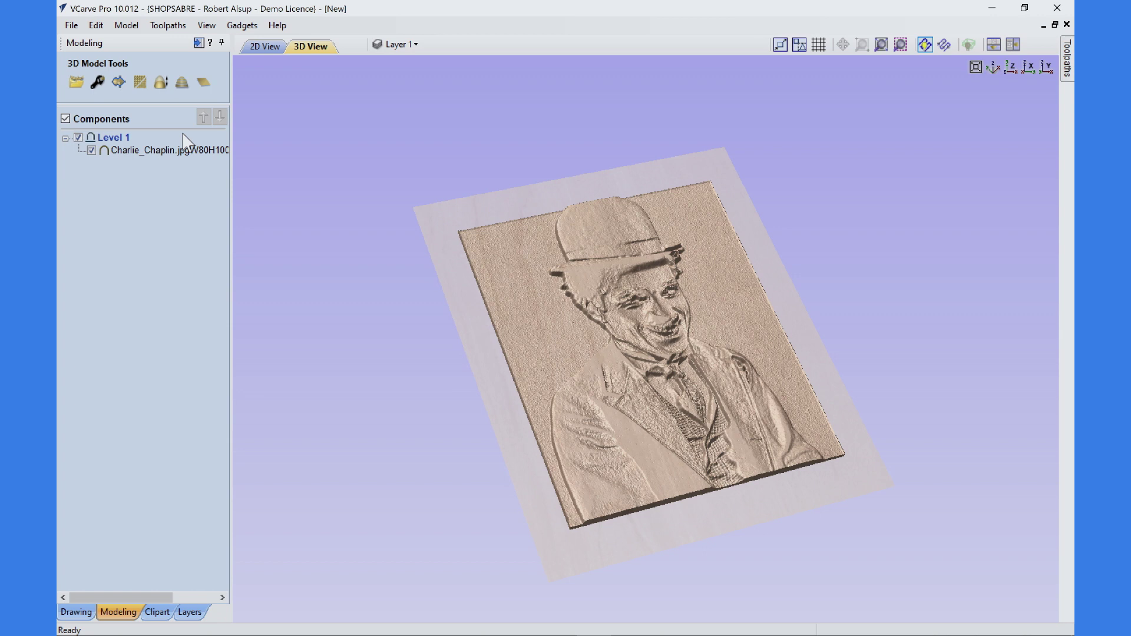
Set the Chaplin component's Shape Height to .11 and Base Height to .04 inches.
double_click(162, 151)
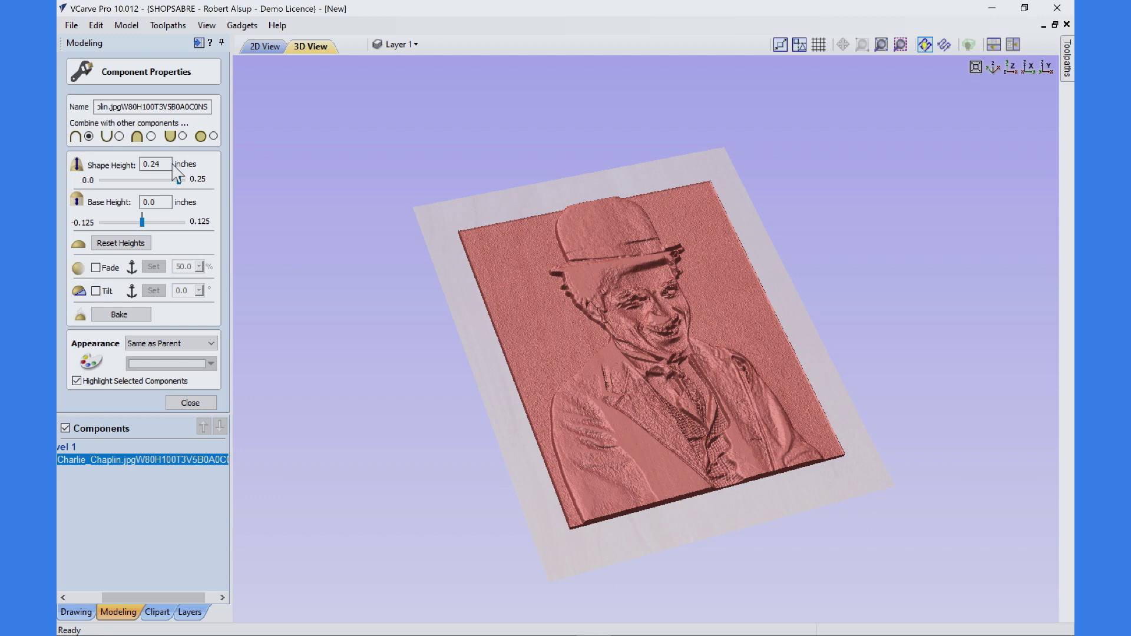
double_click(152, 163)
text(.11)
key(Tab)
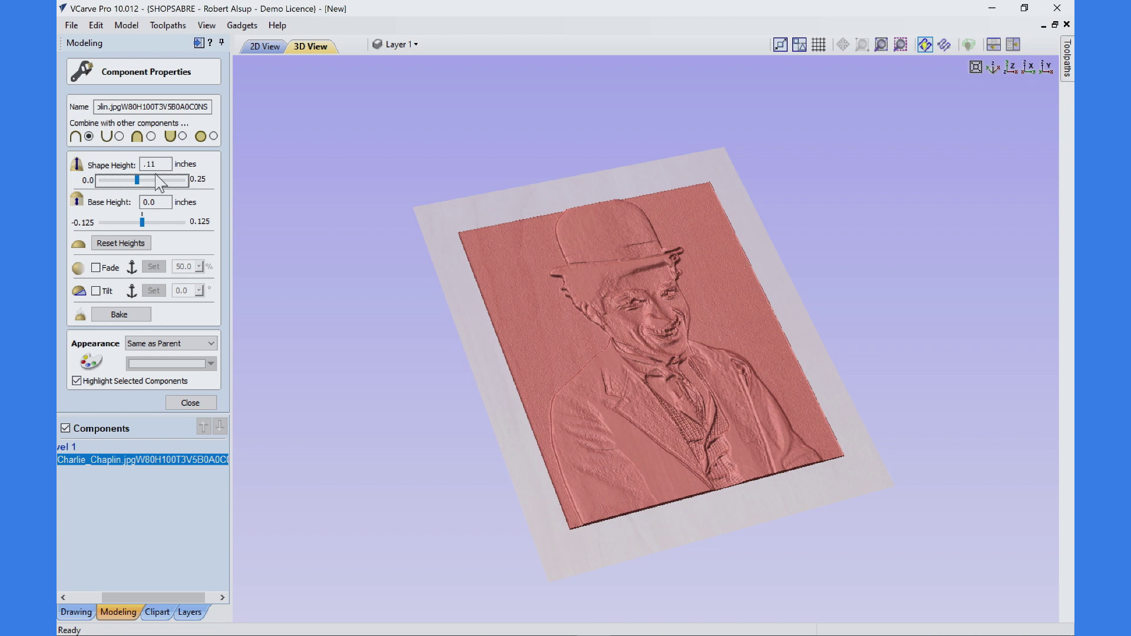
double_click(150, 202)
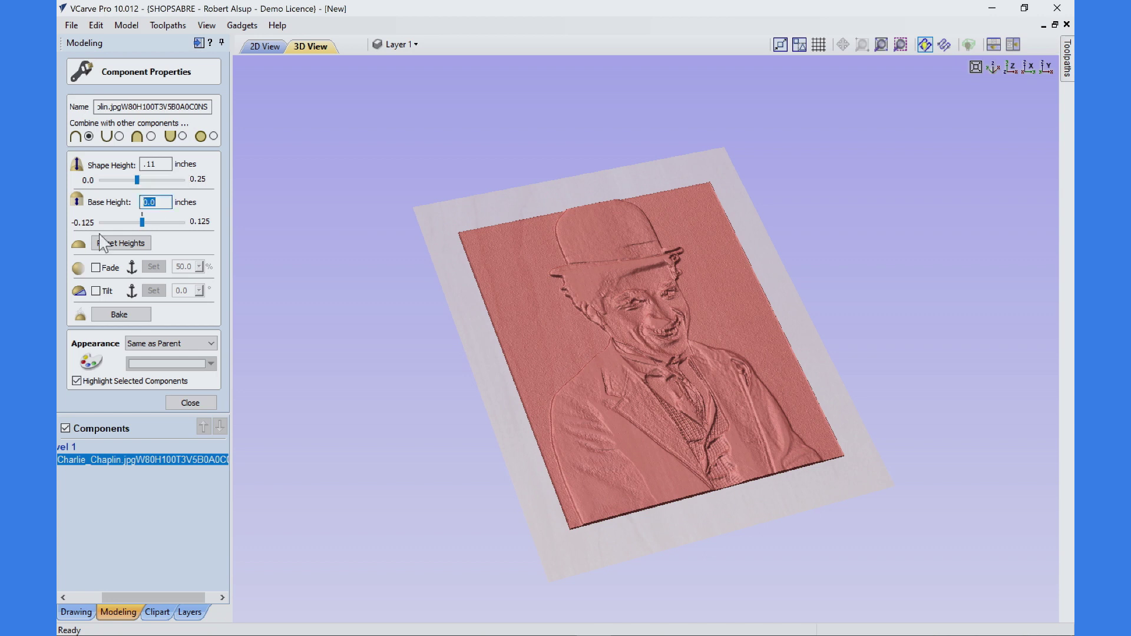
text(.04)
key(Tab)
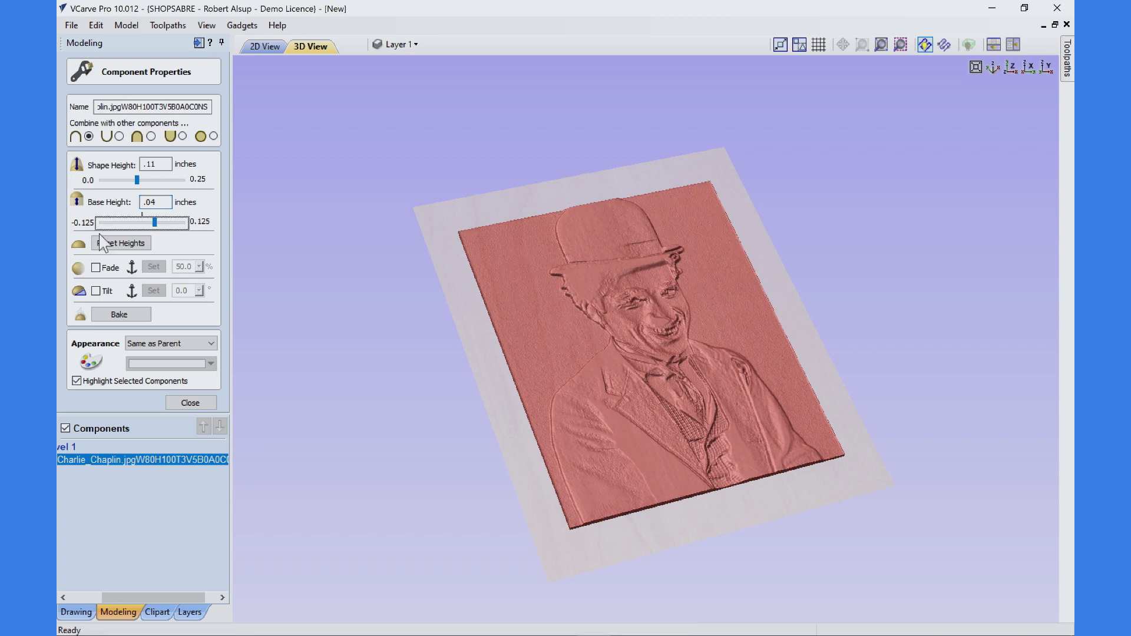
click(189, 405)
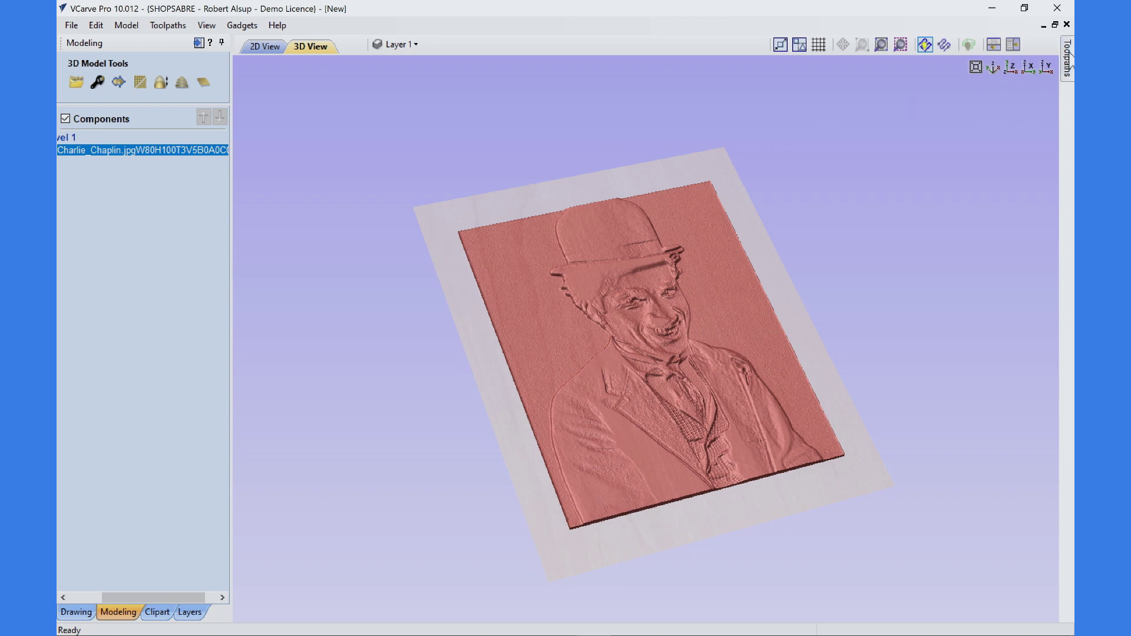
Seat the Chaplin relief on the bottom of the 0.25-inch material with Gap Below Model 0.0.
click(1067, 59)
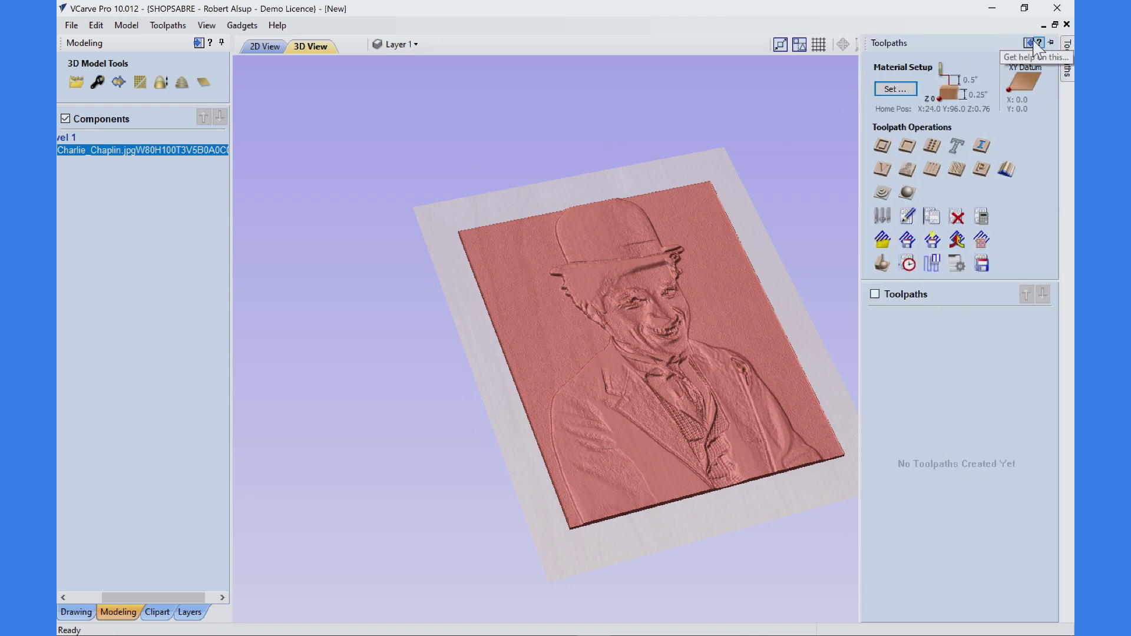
click(1050, 44)
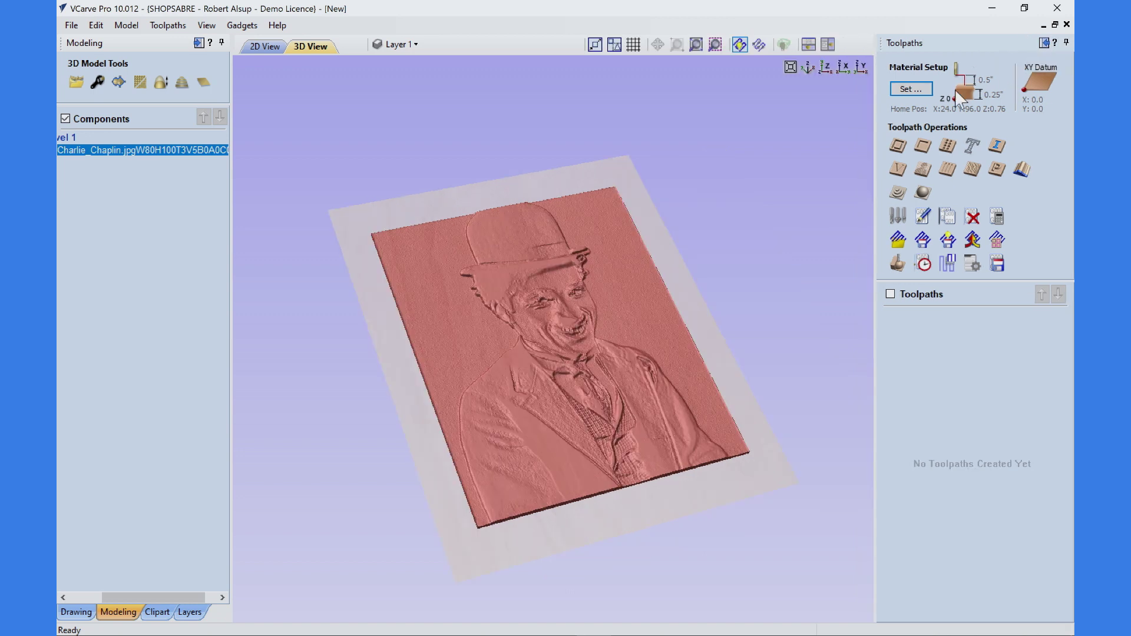
click(896, 89)
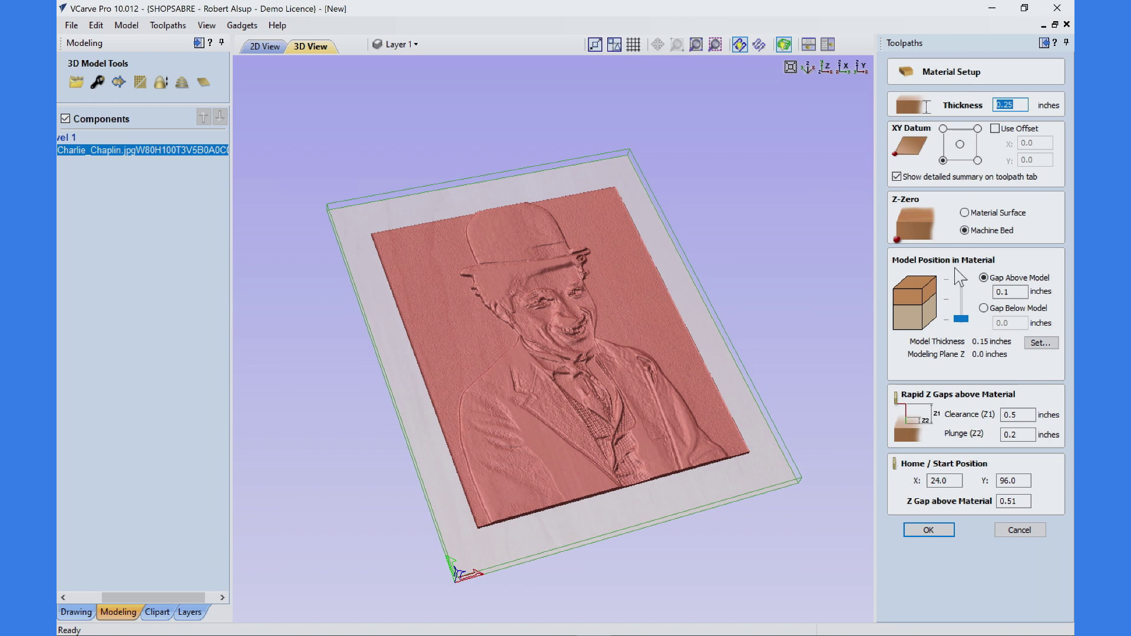
drag(961, 318, 964, 289)
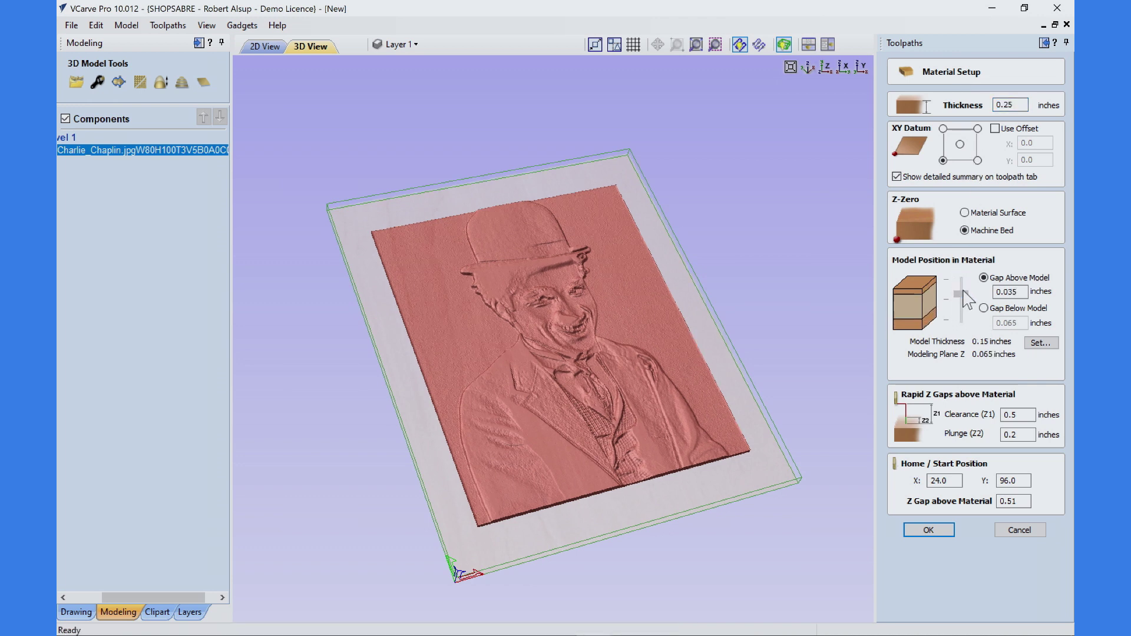
drag(964, 292, 977, 314)
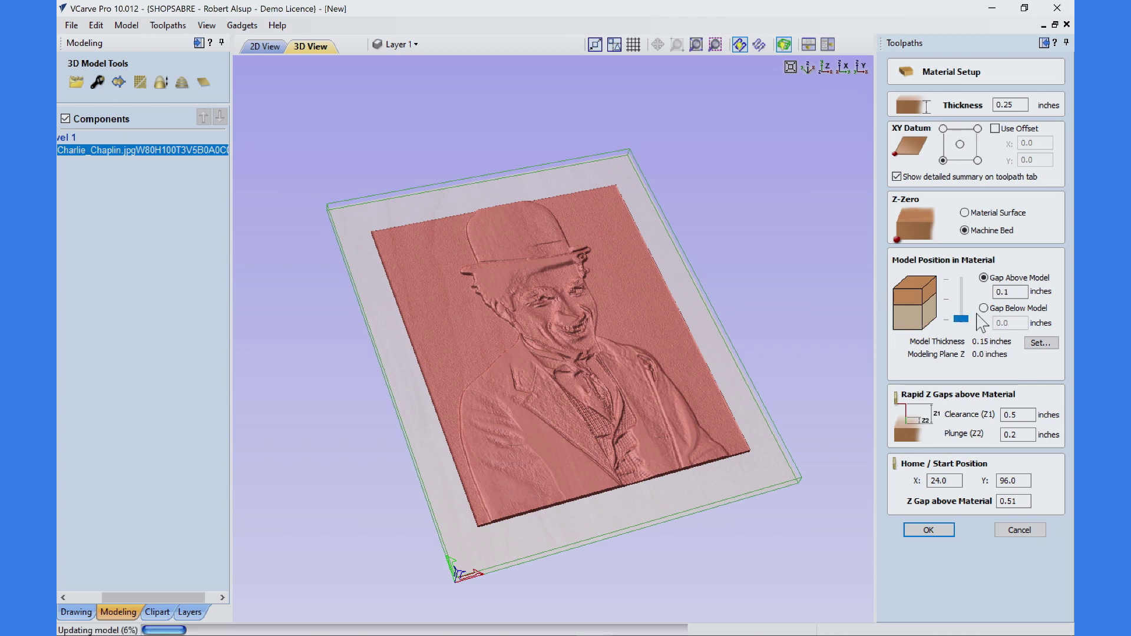
click(1002, 310)
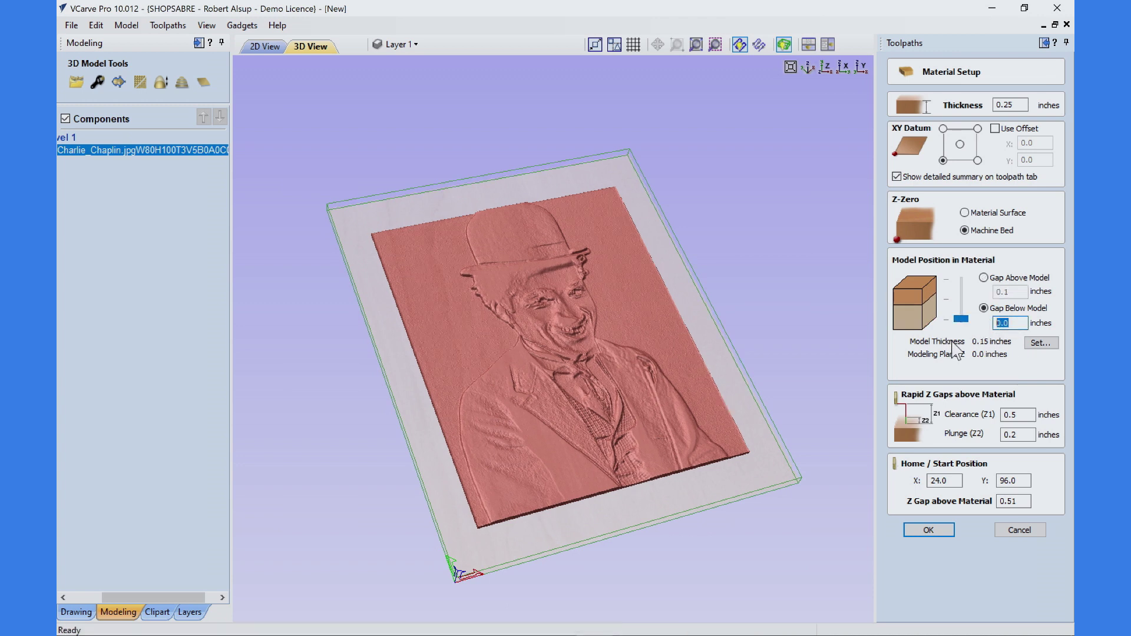
click(826, 67)
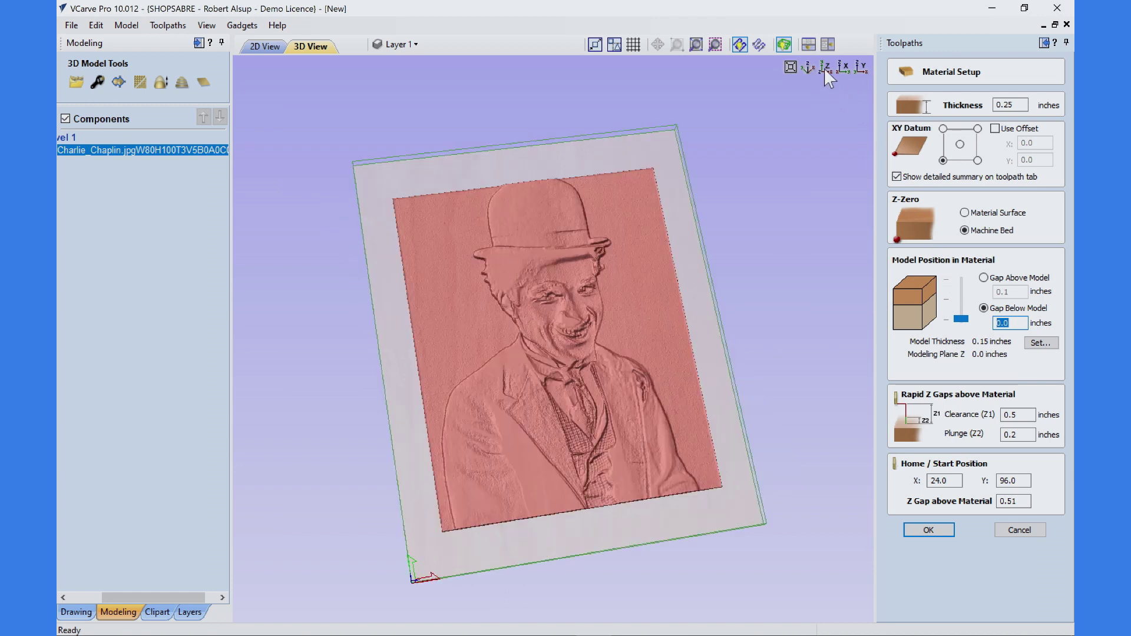
click(842, 70)
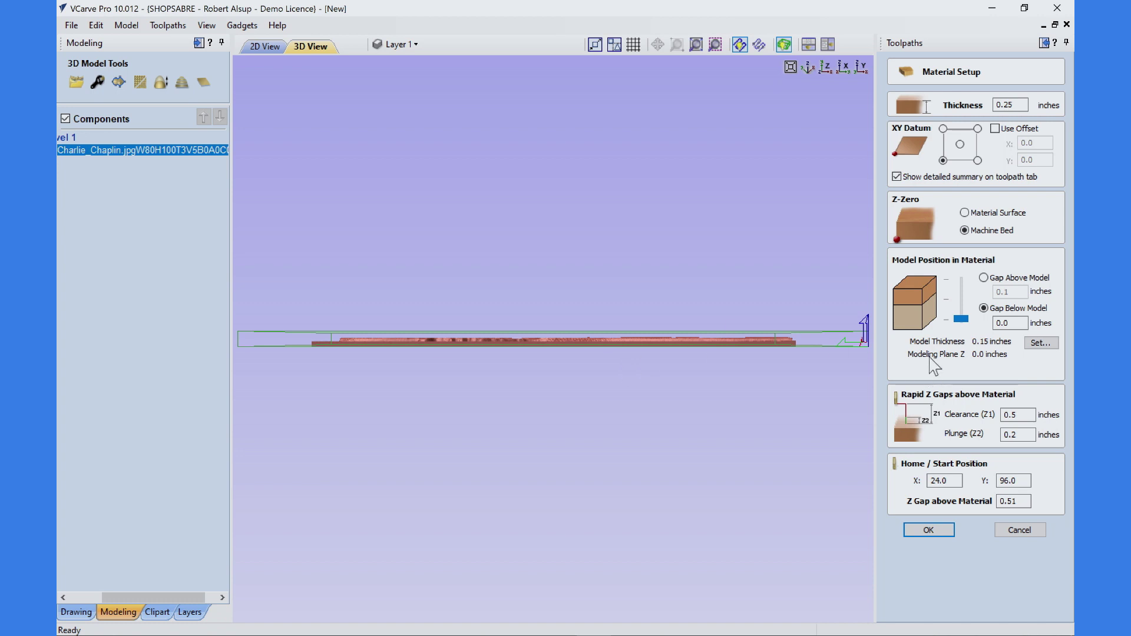
mouse_move(956, 322)
mouse_down()
mouse_move(956, 290)
mouse_move(961, 319)
mouse_up()
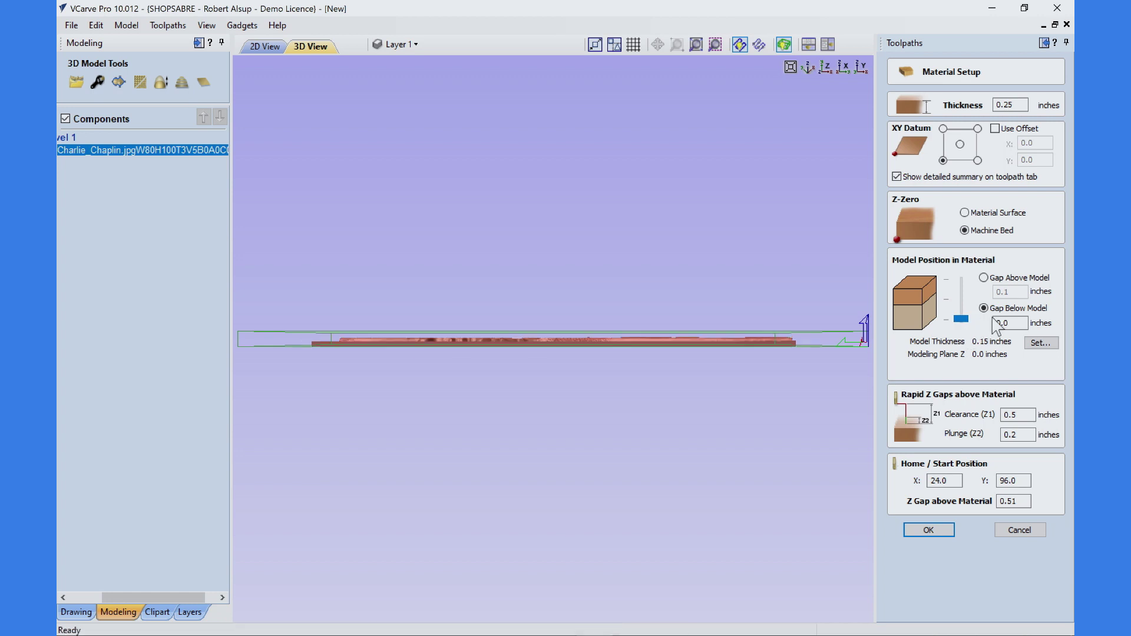
click(806, 63)
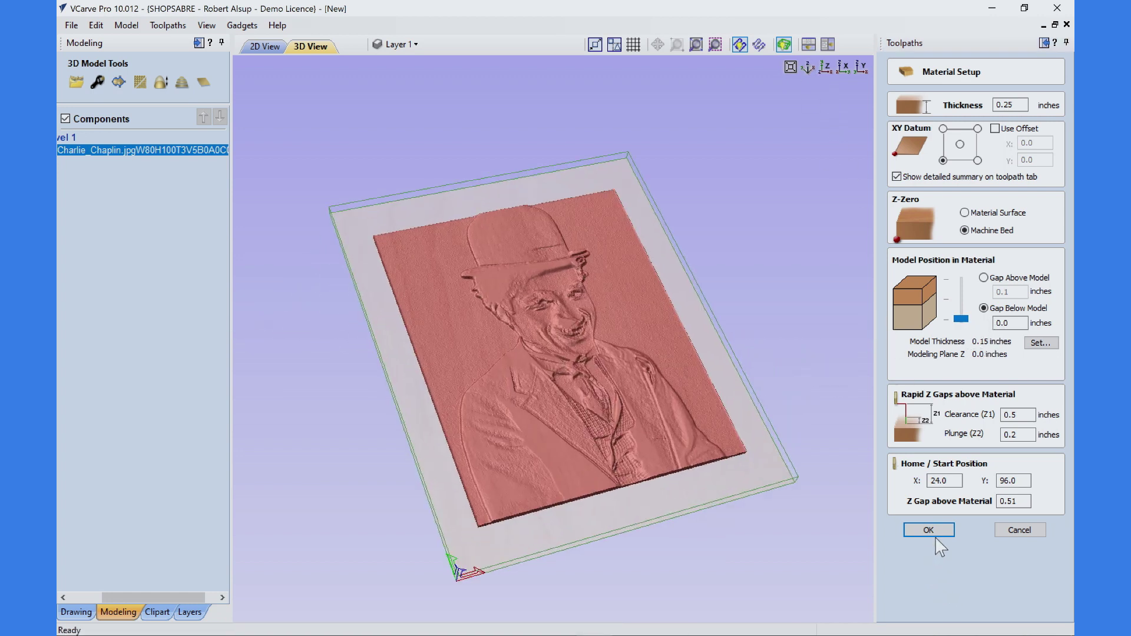
click(935, 533)
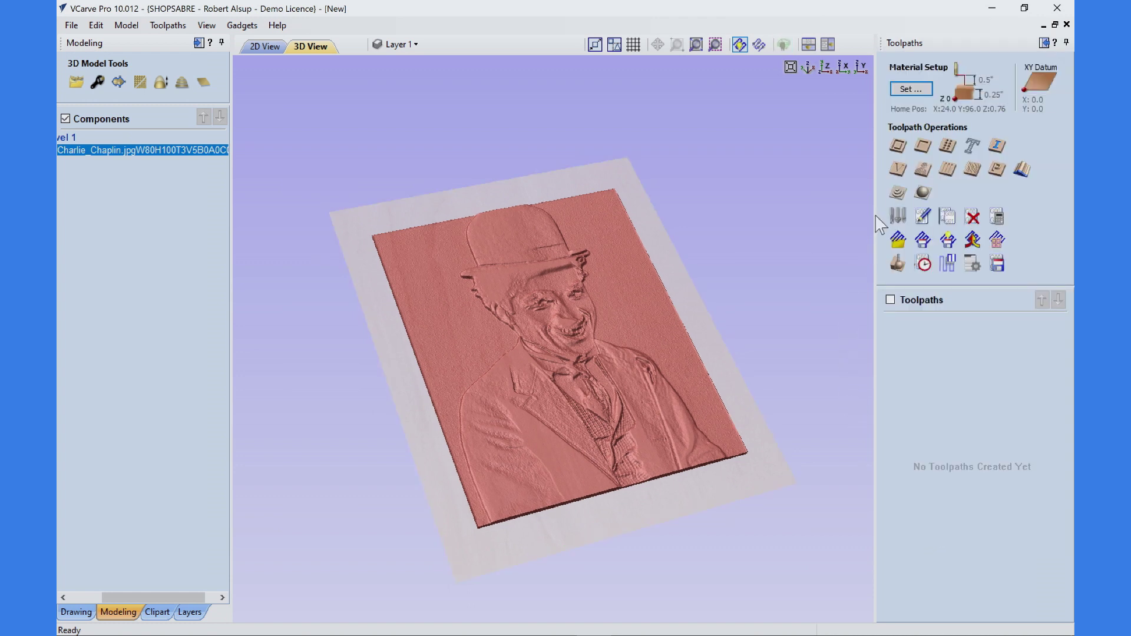
Create and preview a 3D Finish toolpath with a 0.125-inch ball nose rastering at -45°.
click(923, 193)
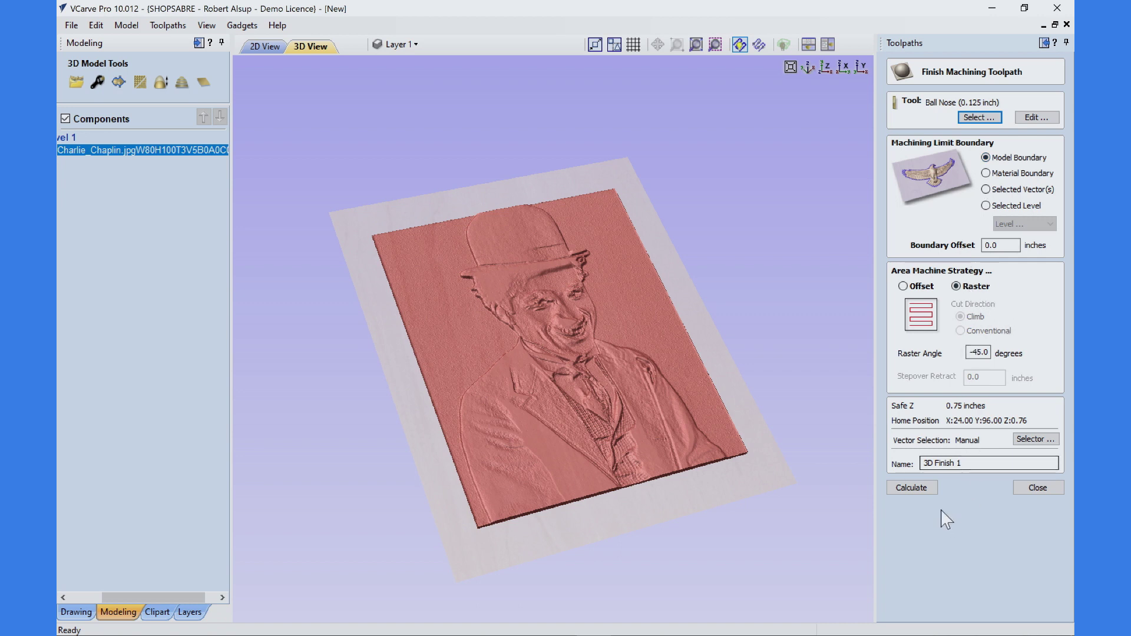
click(925, 488)
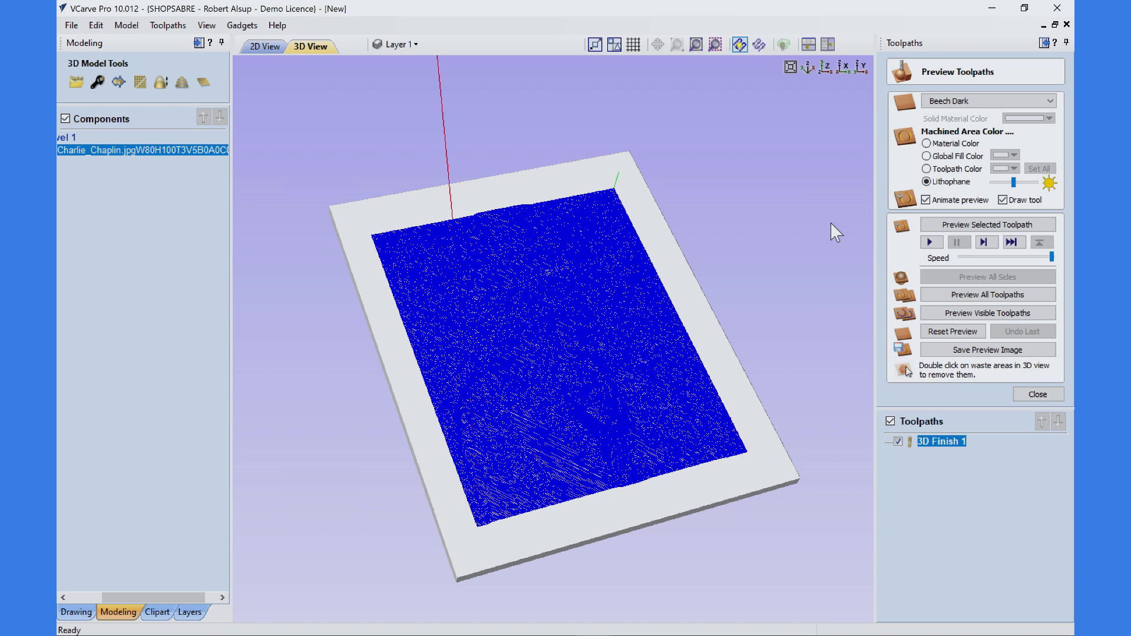
click(942, 224)
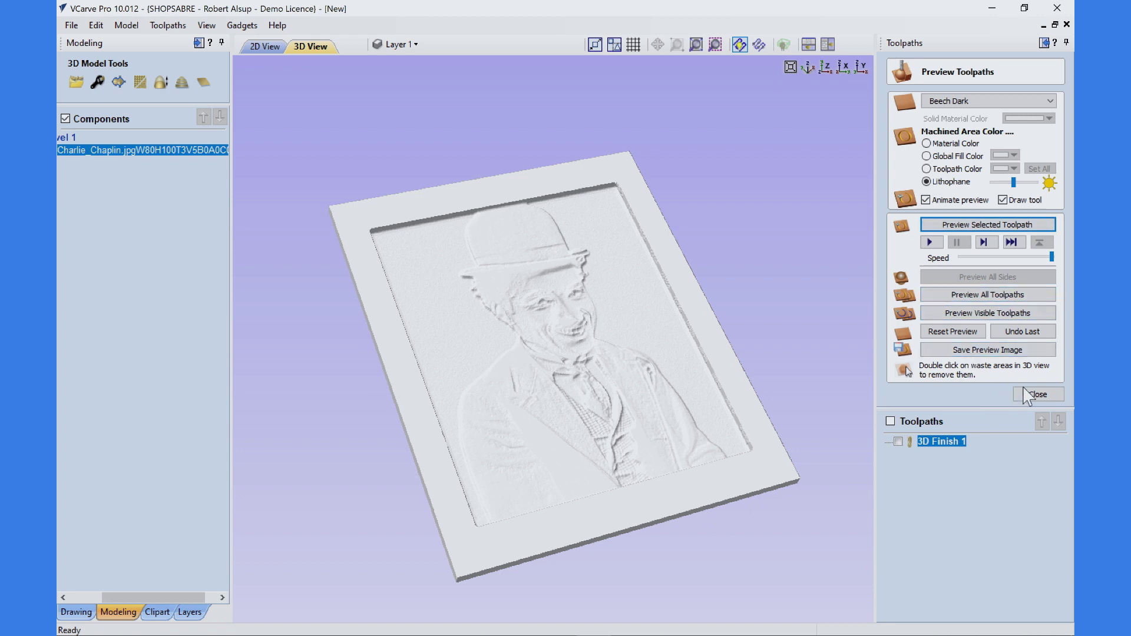
click(1037, 394)
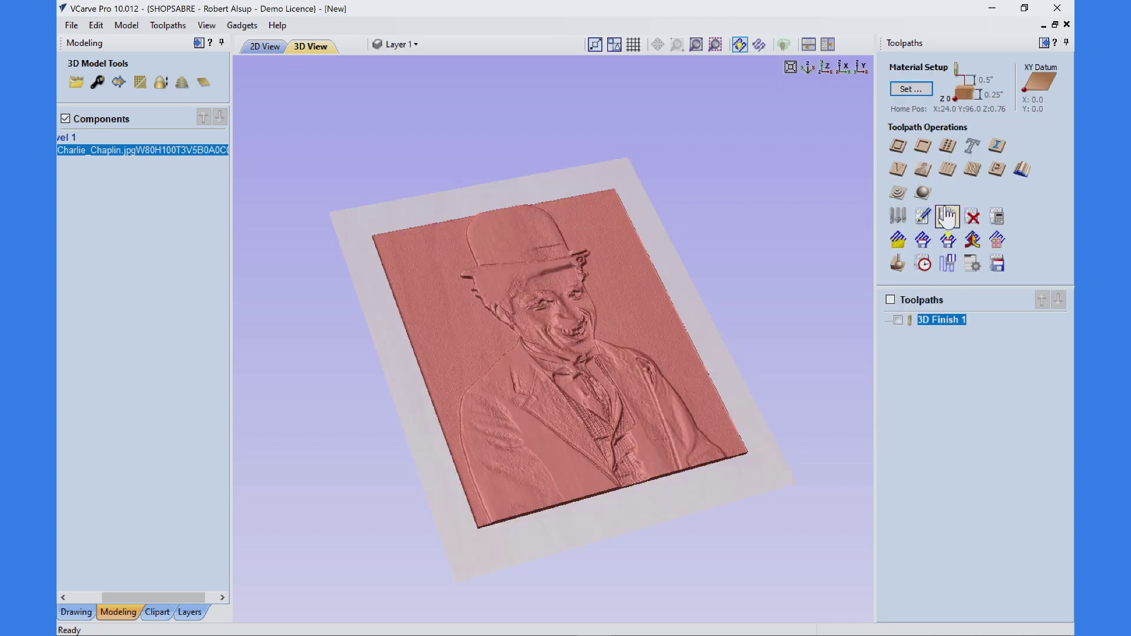
Copy 3D Finish 1 and recalculate the copy with a 45.0° raster angle.
click(949, 239)
double_click(946, 333)
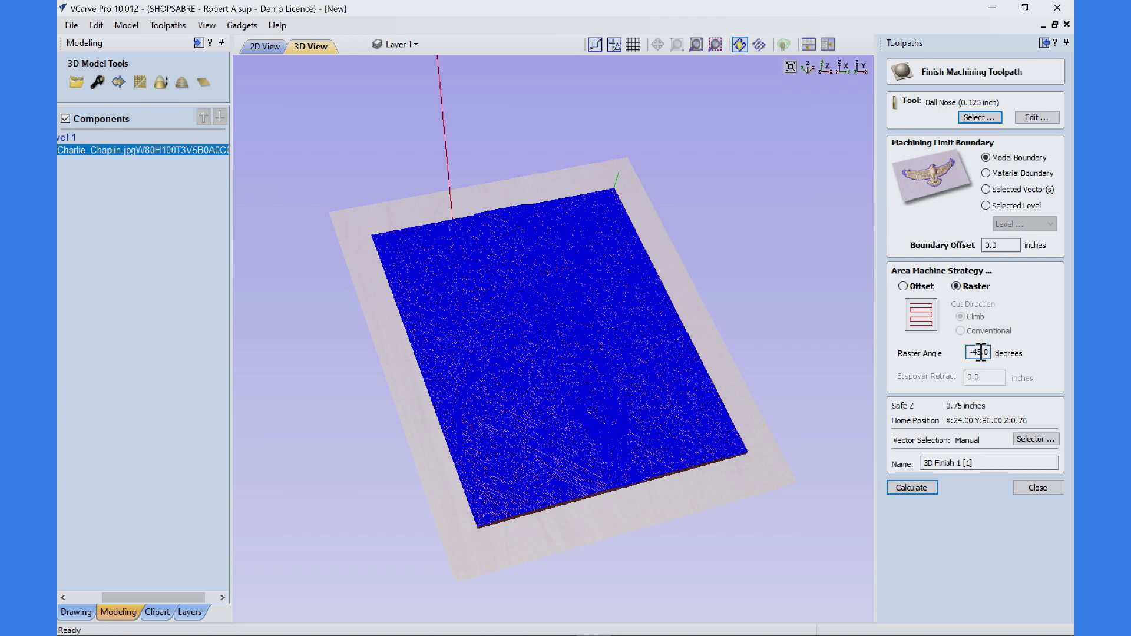
click(929, 489)
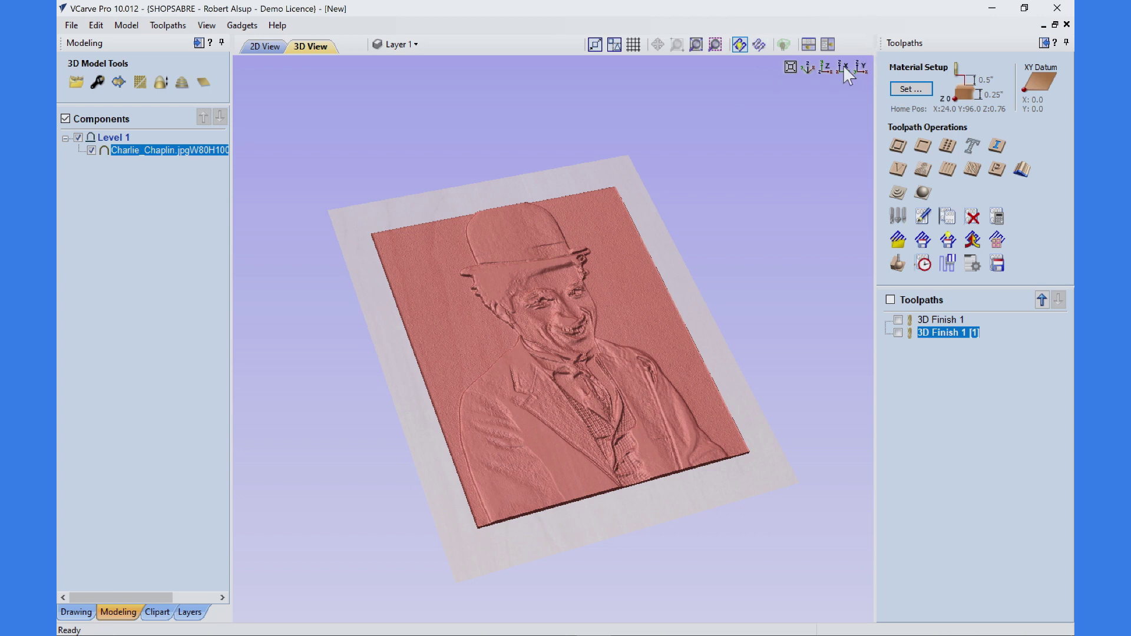
Preview the relief from the top with Lithophane shading, adjusting the backlight to reveal the portrait.
click(825, 68)
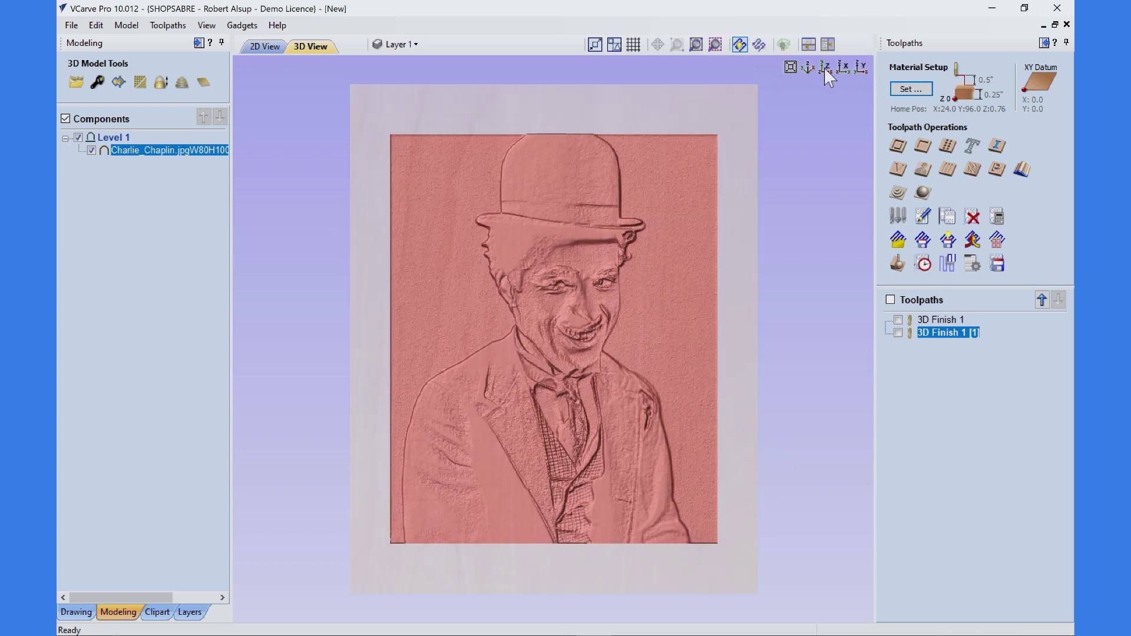
click(897, 263)
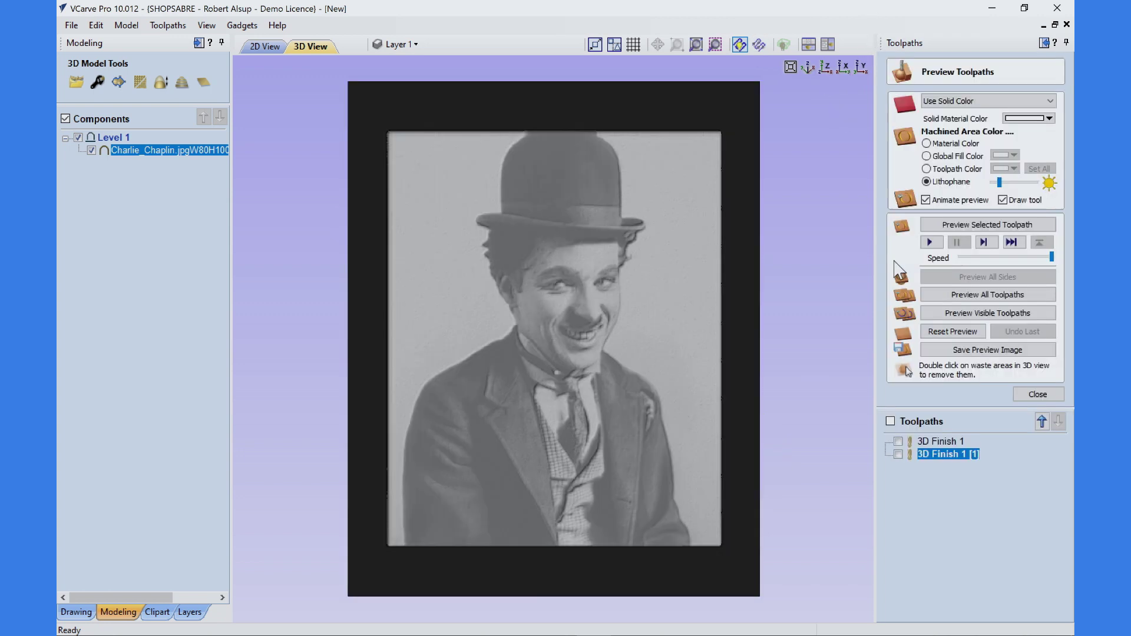
mouse_move(1001, 182)
mouse_down()
mouse_move(943, 187)
mouse_move(1017, 183)
mouse_move(993, 183)
mouse_up()
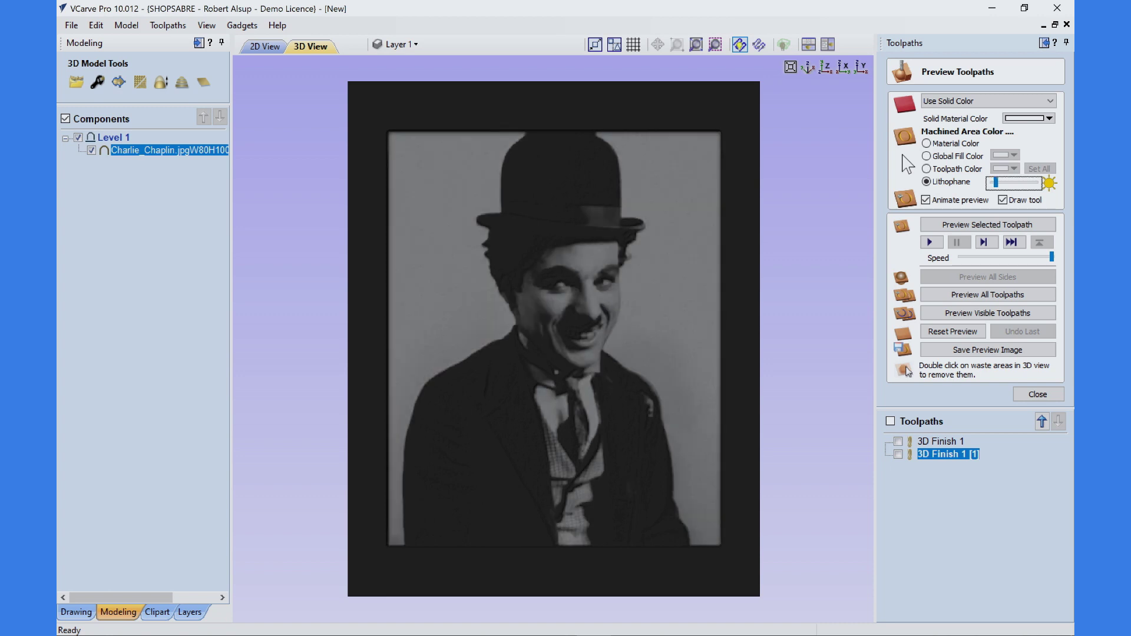
key(Right)
key(Right)
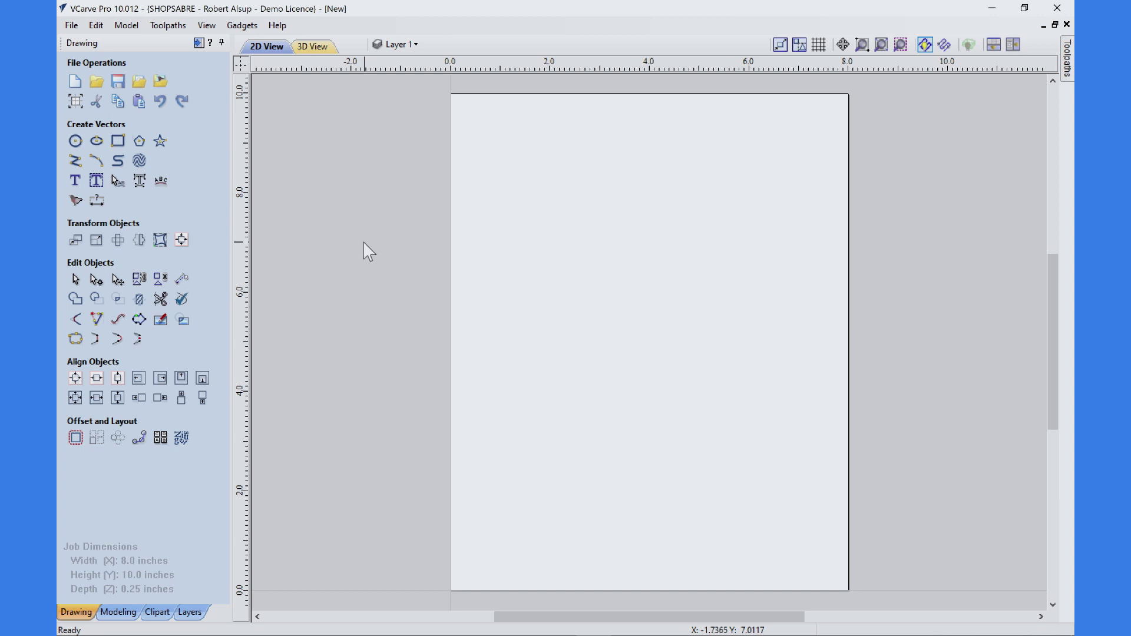
Import the Charlie_Chaplin STL and scale it to Y 8 inches (6.4 × 8 × 0.24 in).
click(119, 611)
click(76, 83)
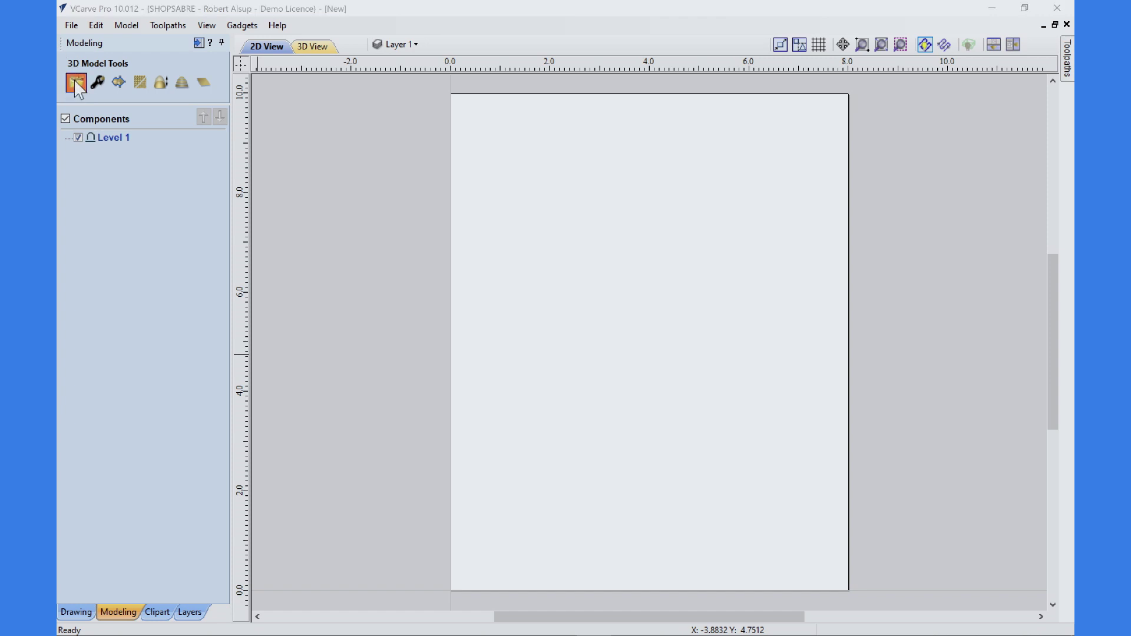
click(574, 256)
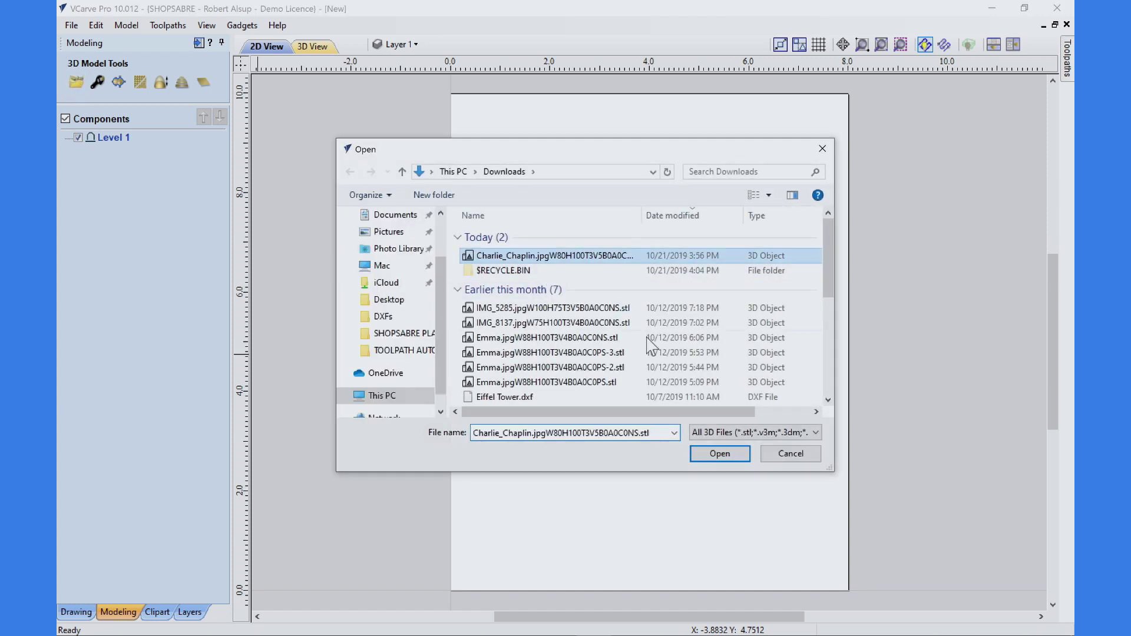
click(710, 454)
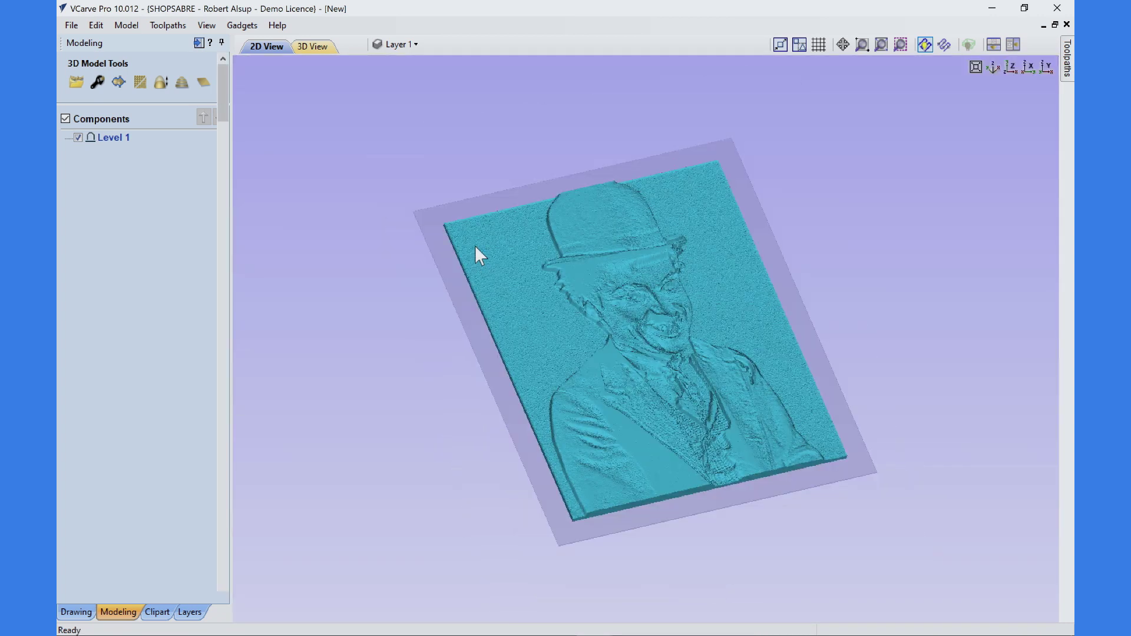
double_click(103, 354)
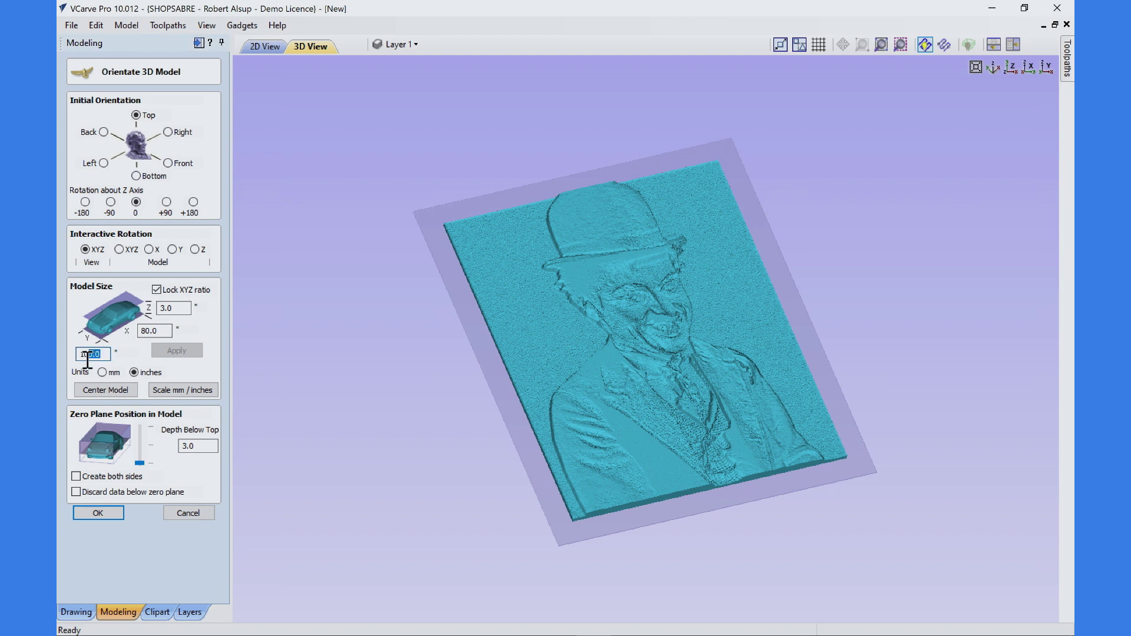
text(8)
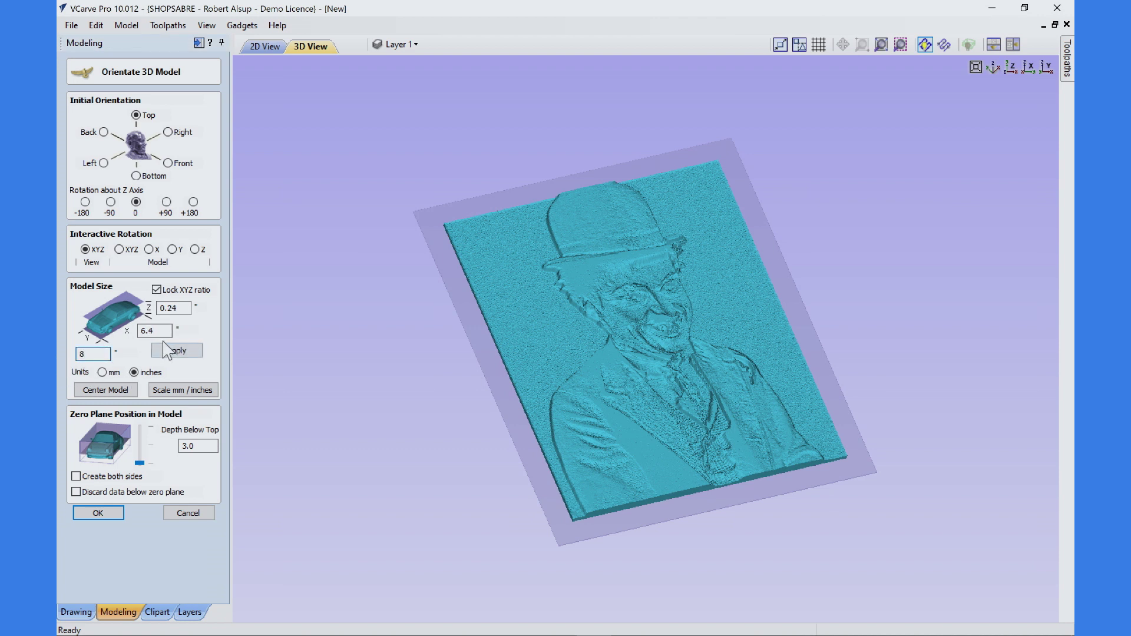
click(175, 352)
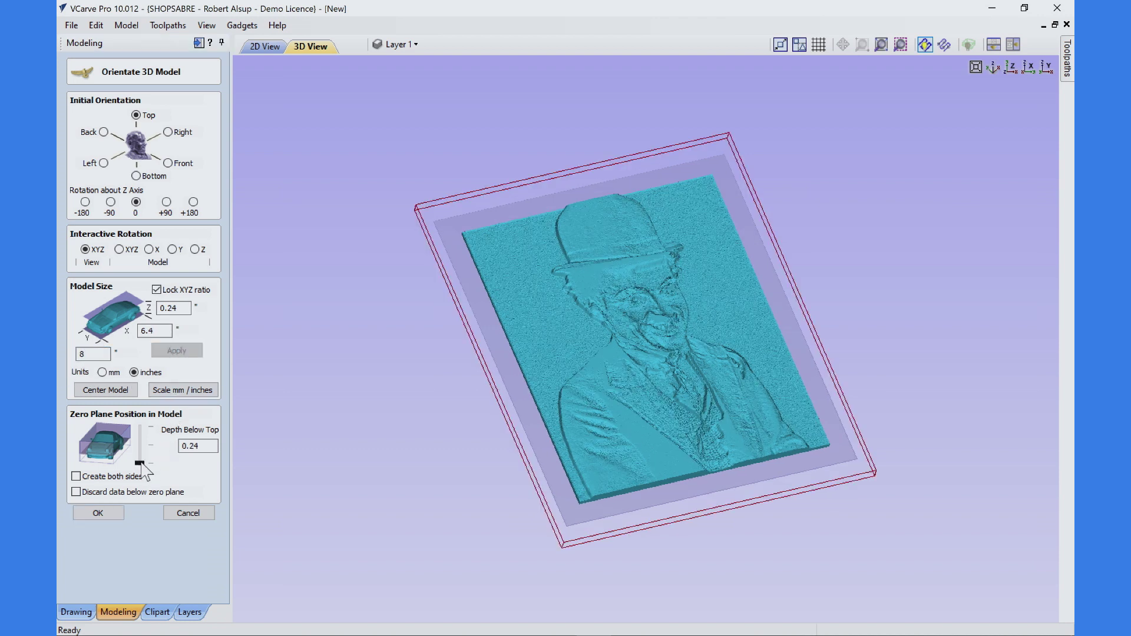
click(102, 513)
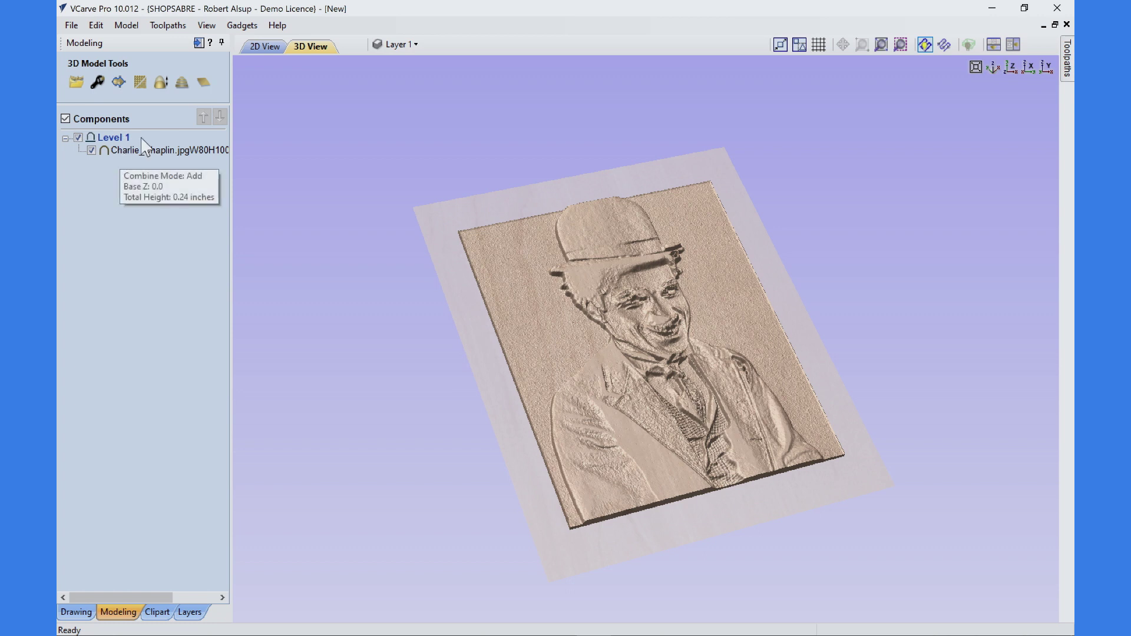
Rescale the model height to 0.11 inches in Material Setup.
click(199, 43)
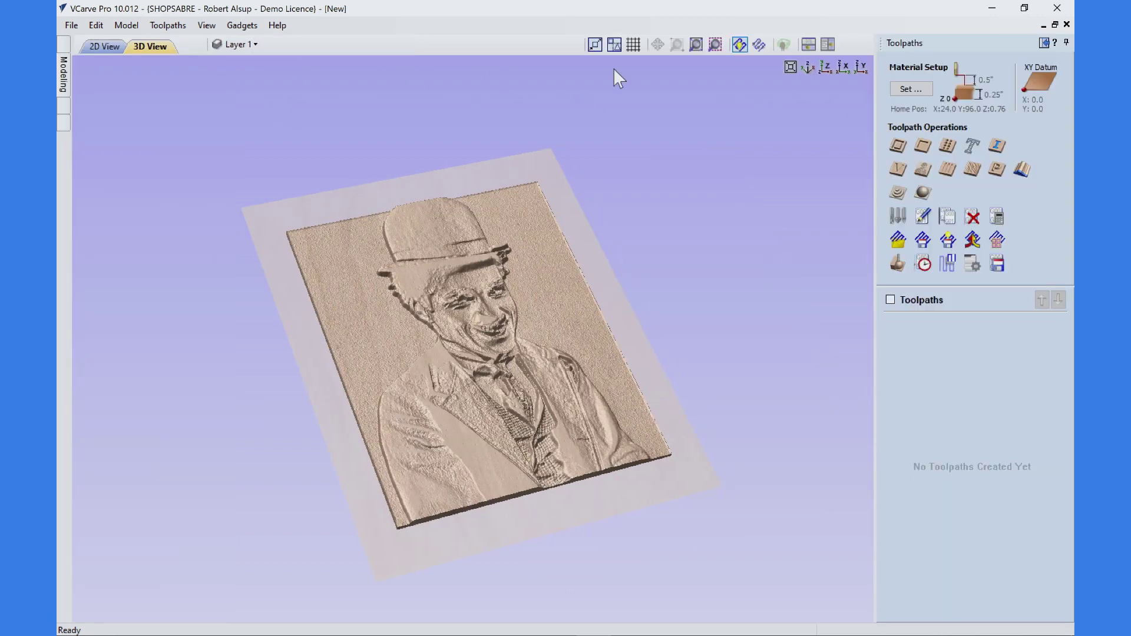
click(919, 89)
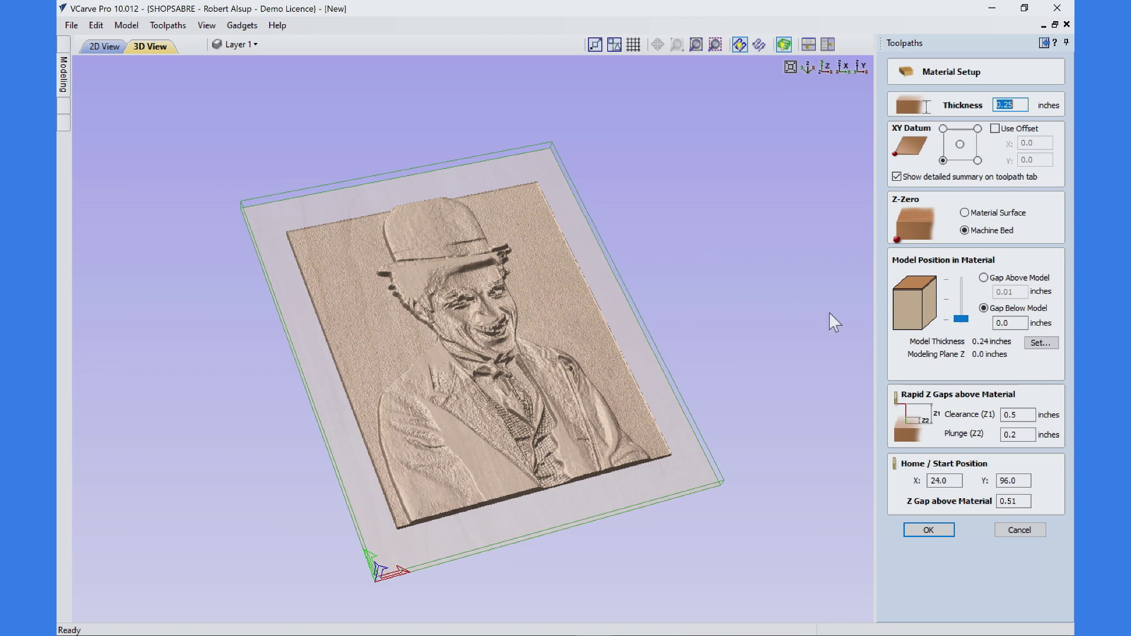
click(1038, 343)
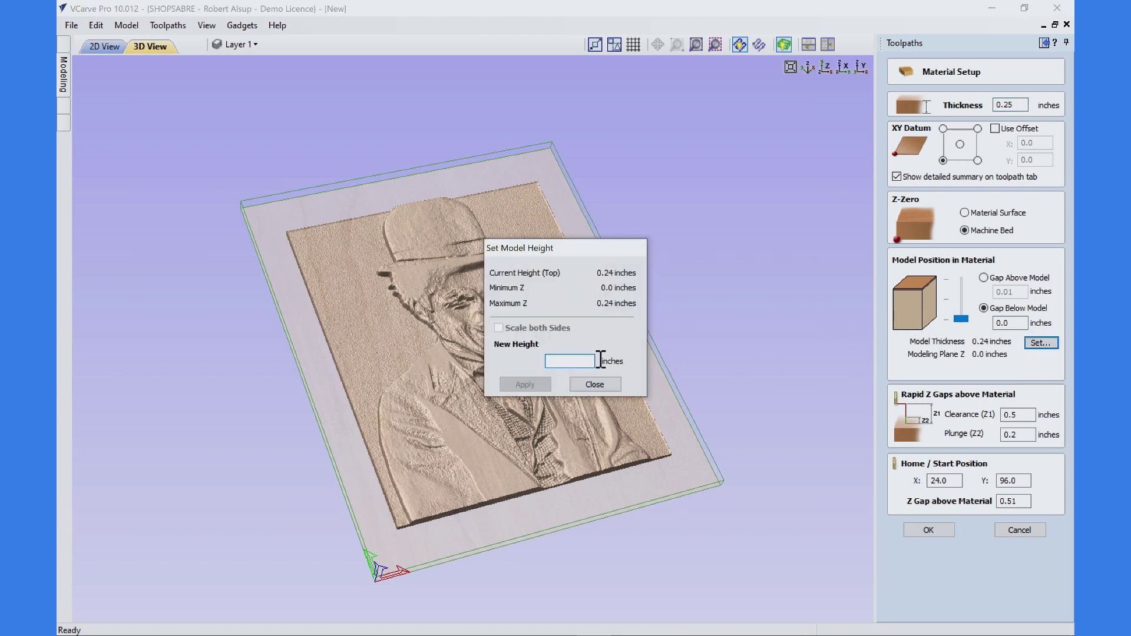
text(.11)
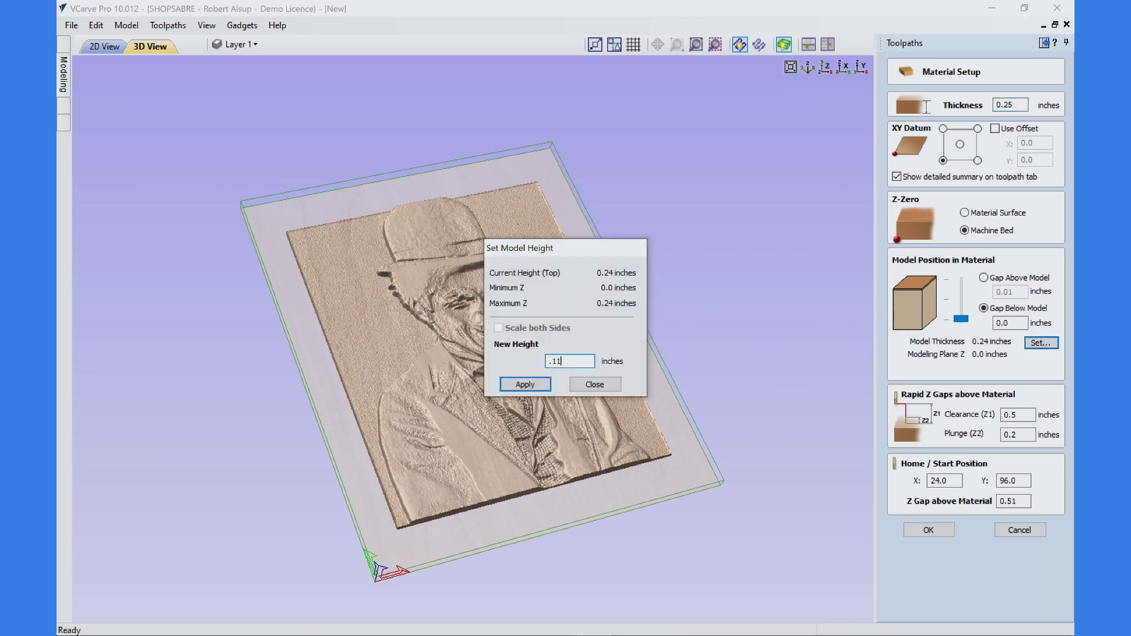
click(525, 384)
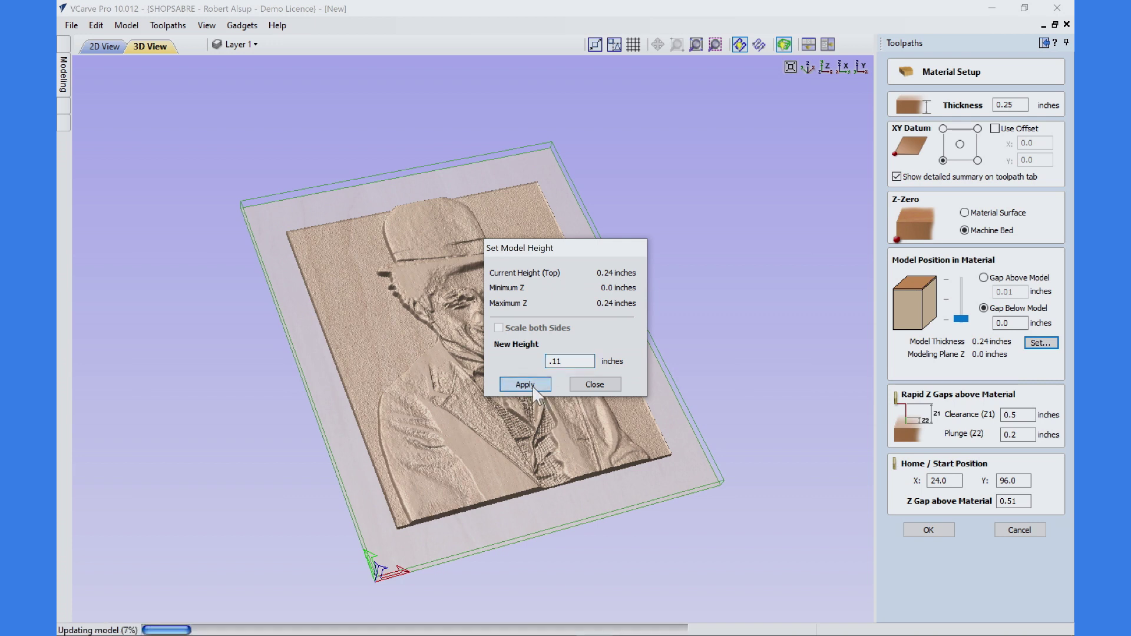
click(591, 385)
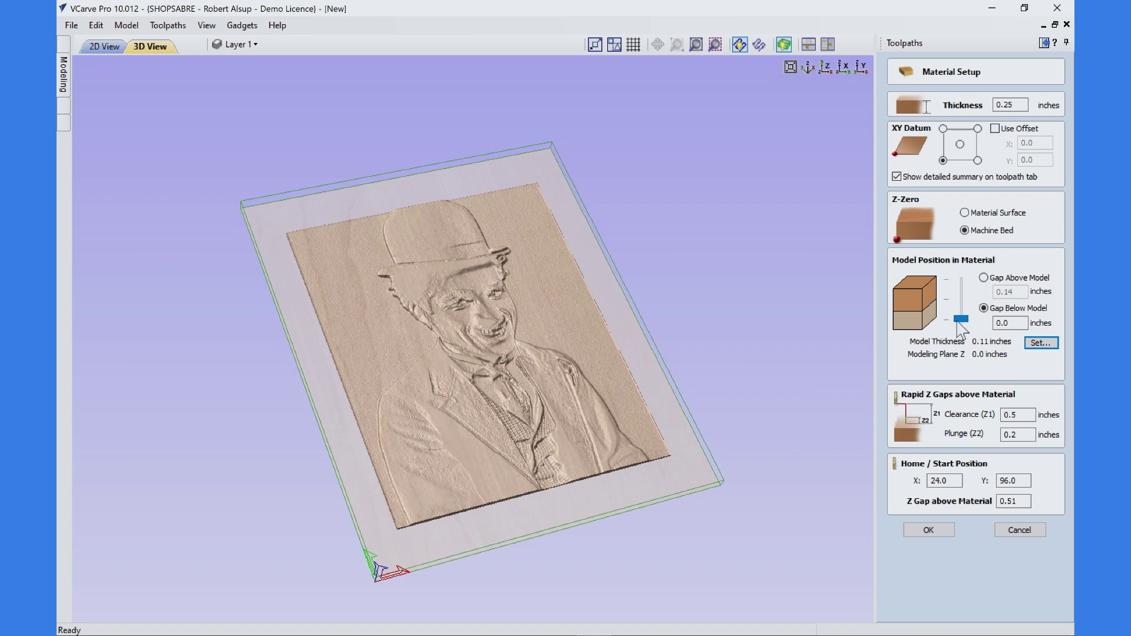
Set Gap Below Model to 0.04 inches and confirm the material setup.
drag(961, 320, 958, 298)
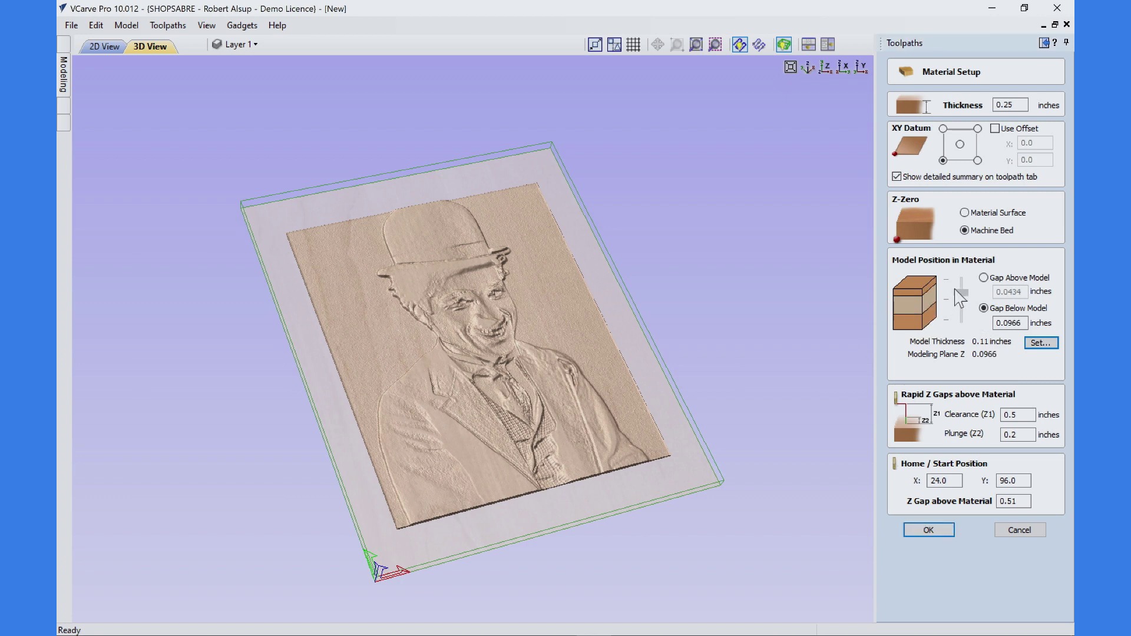
double_click(1011, 322)
text(.)
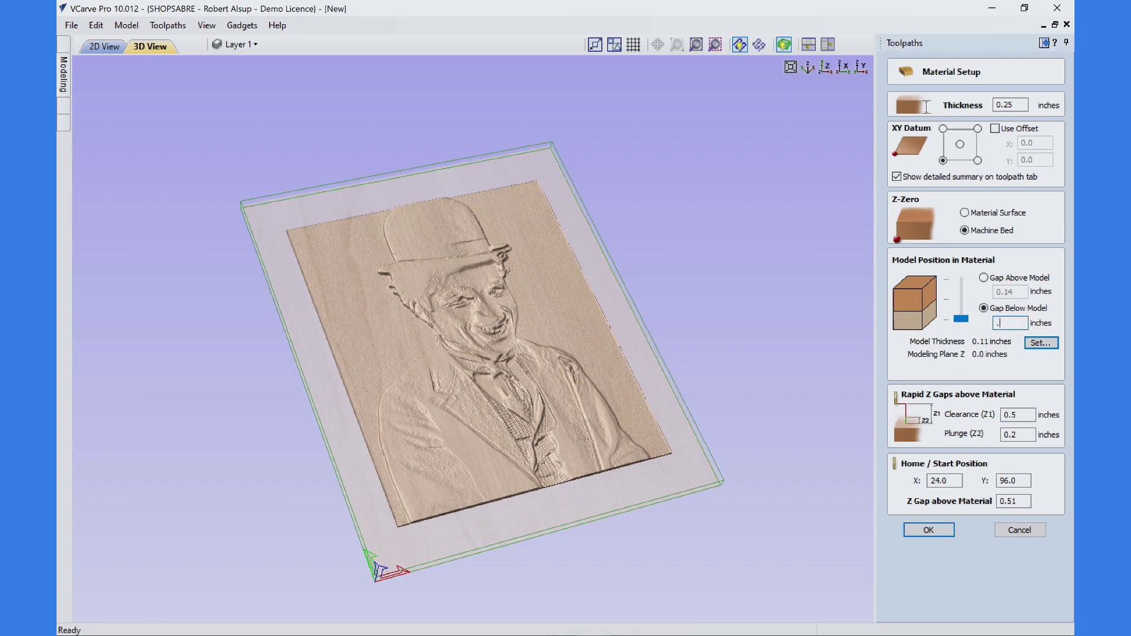
text(04)
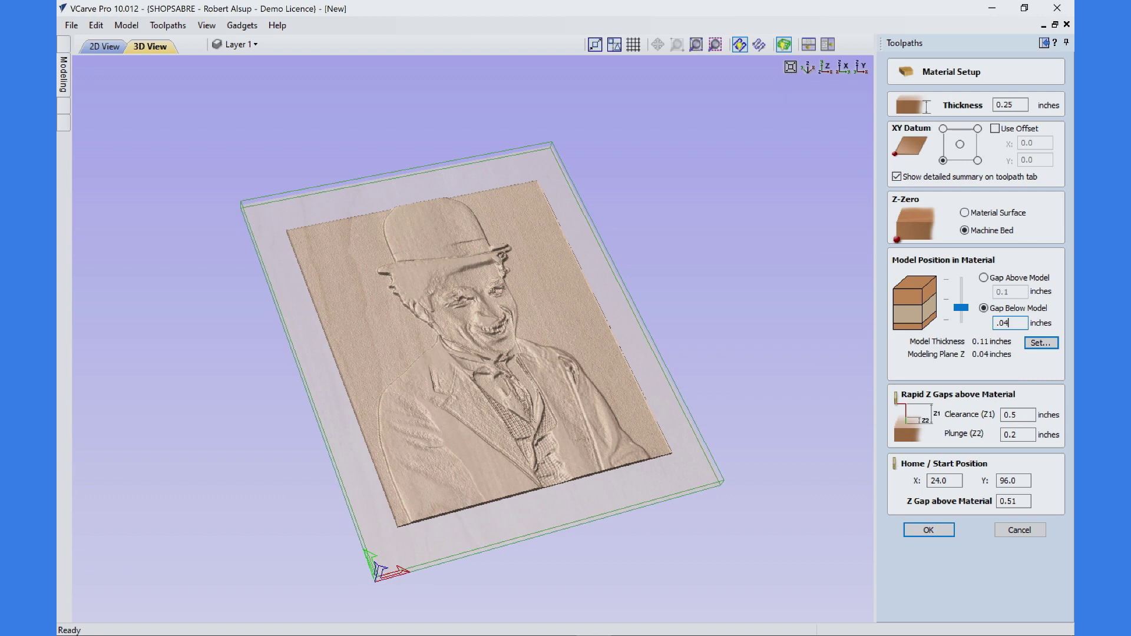
key(Tab)
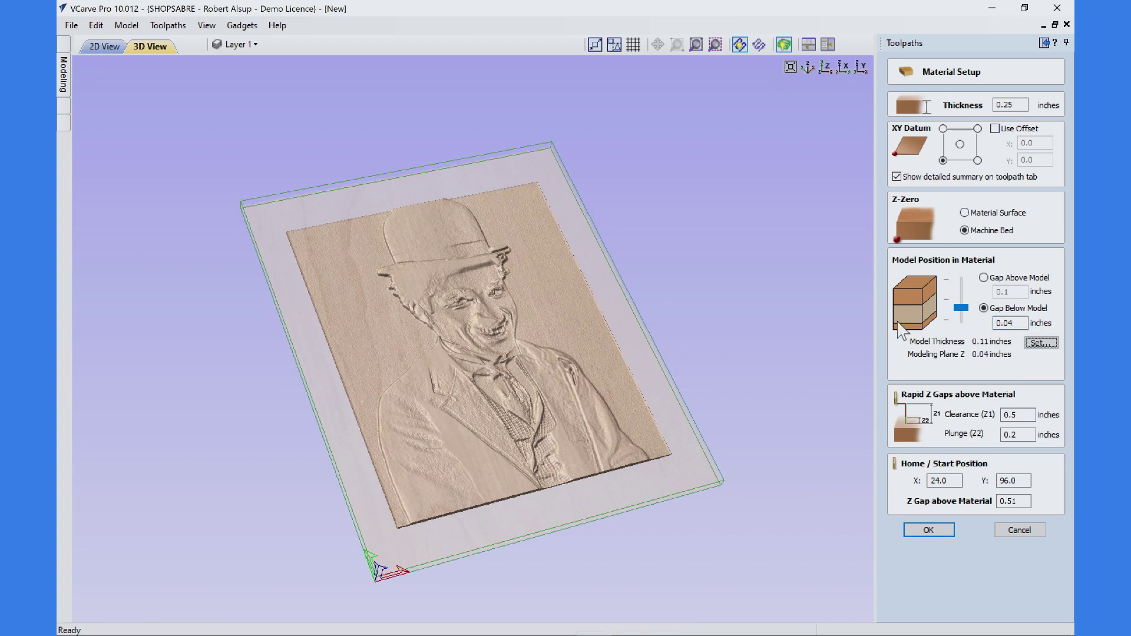
click(932, 530)
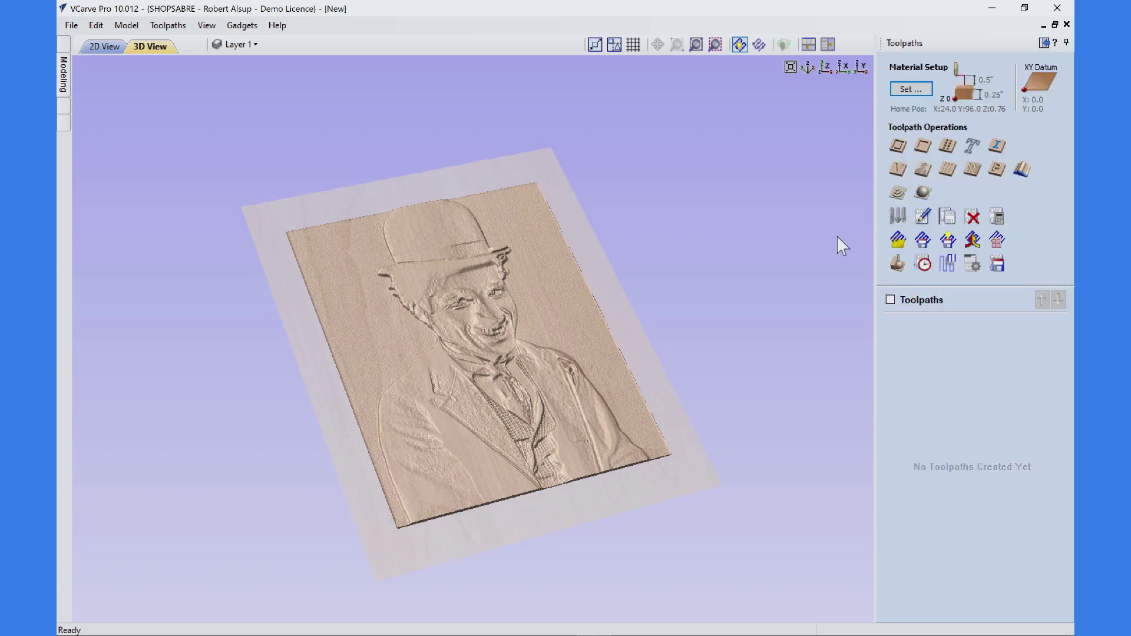
Calculate 3D Finish 3 with the 0.125-inch ball nose rastering at -45.0°.
click(923, 194)
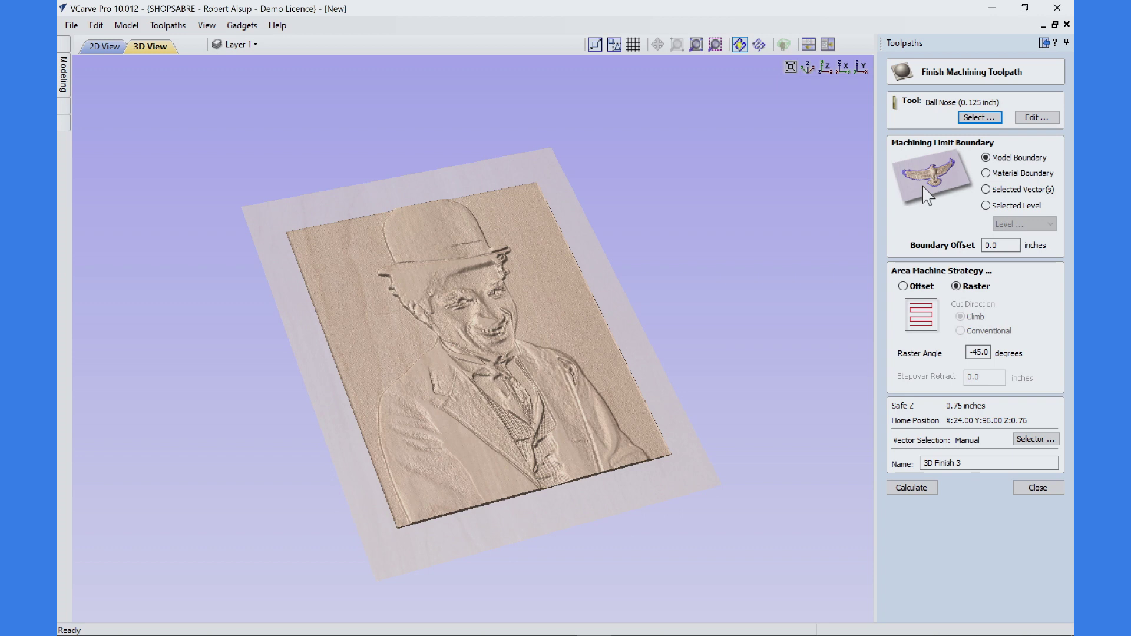
click(930, 489)
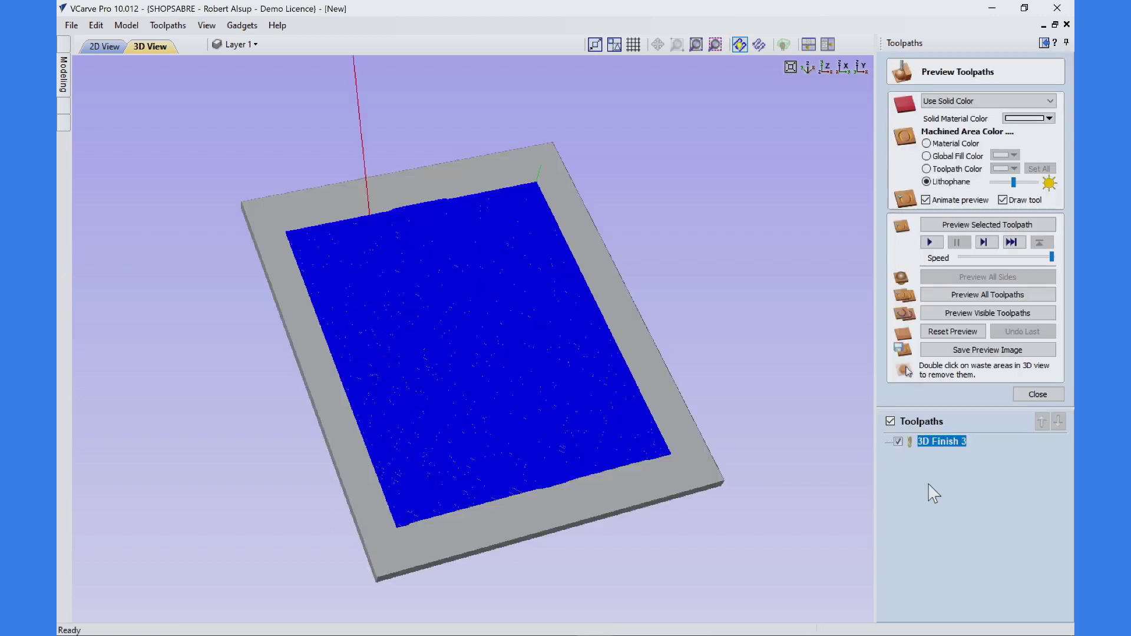
Copy 3D Finish 3 and calculate the copy, 3D Finish 3 [1], with a 45.0° raster angle.
click(1039, 395)
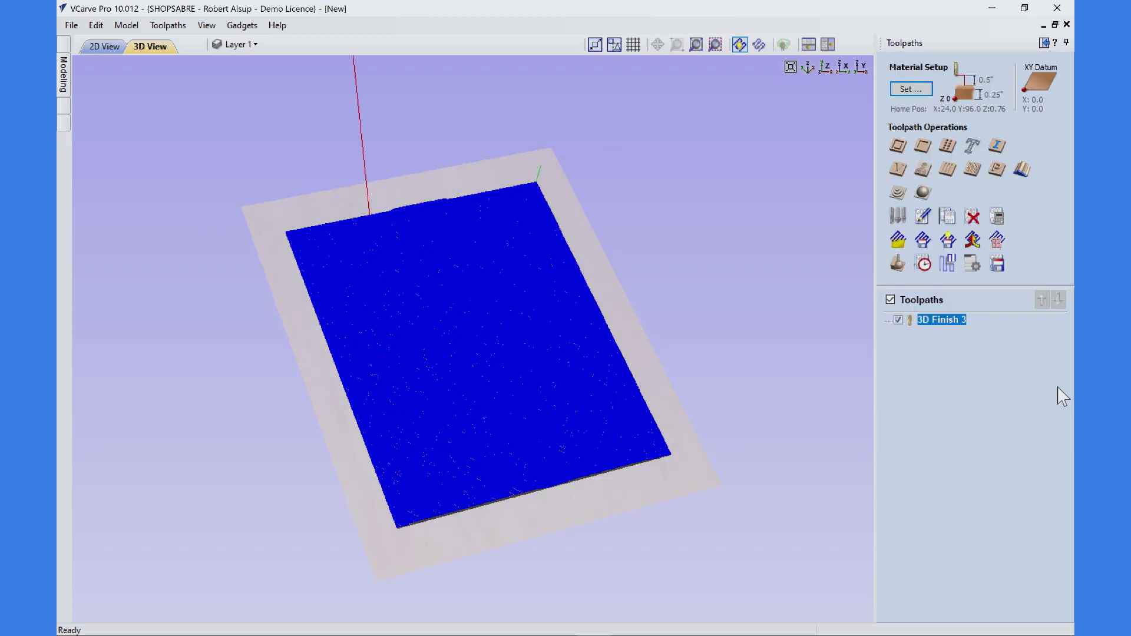
click(948, 216)
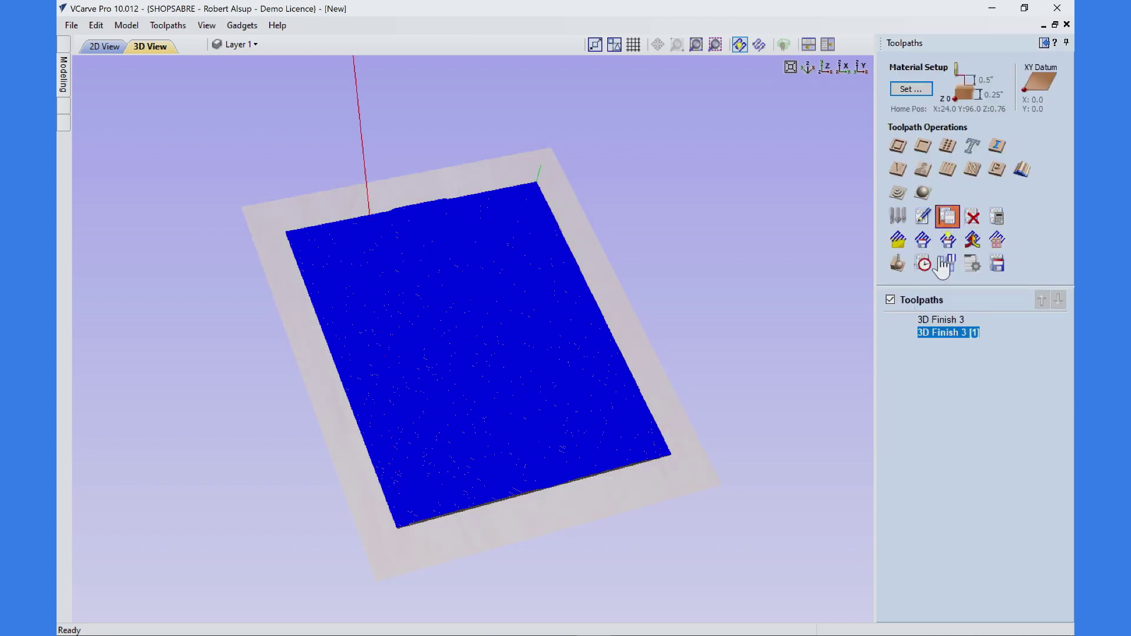
double_click(947, 334)
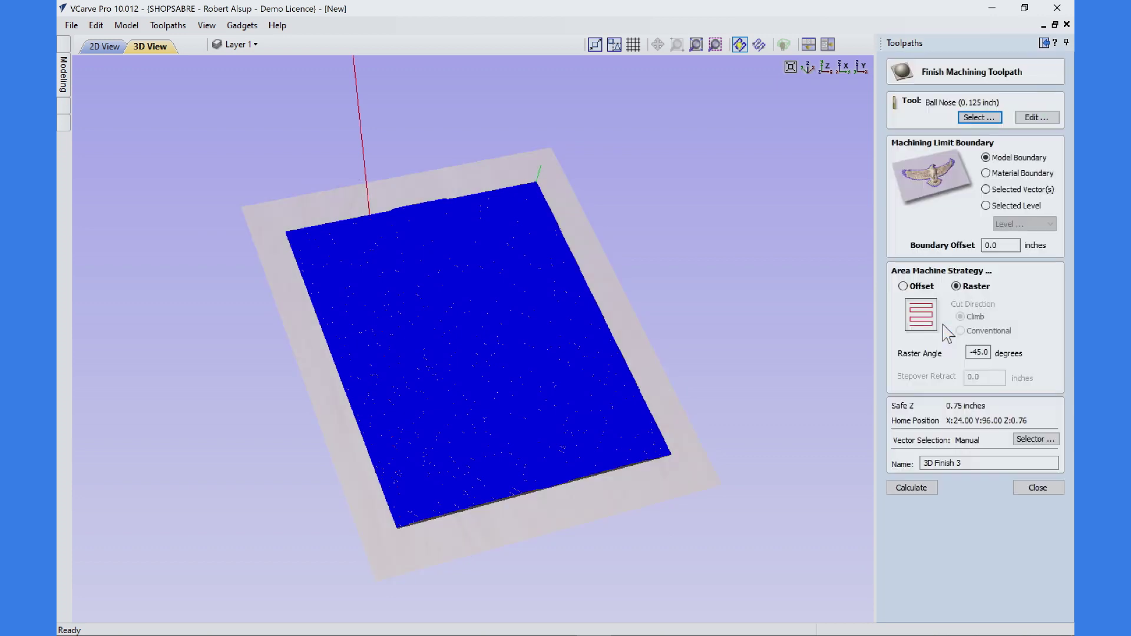
click(975, 352)
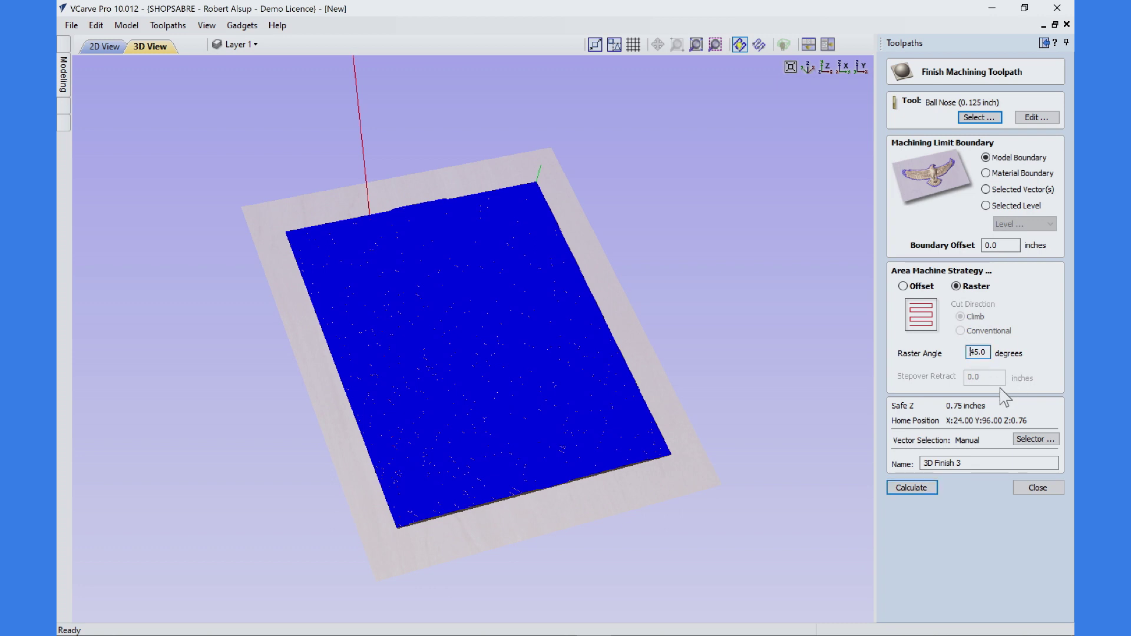
click(926, 491)
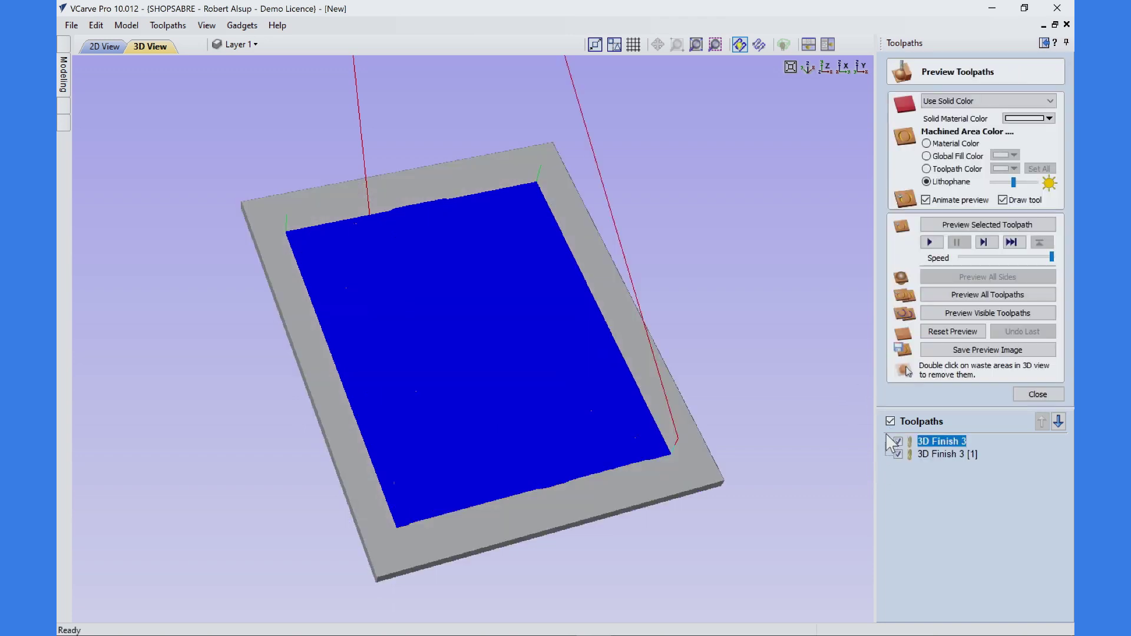
Hide the toolpath lines and simulate carving both finish toolpaths, including 3D Finish 3 [1].
click(891, 422)
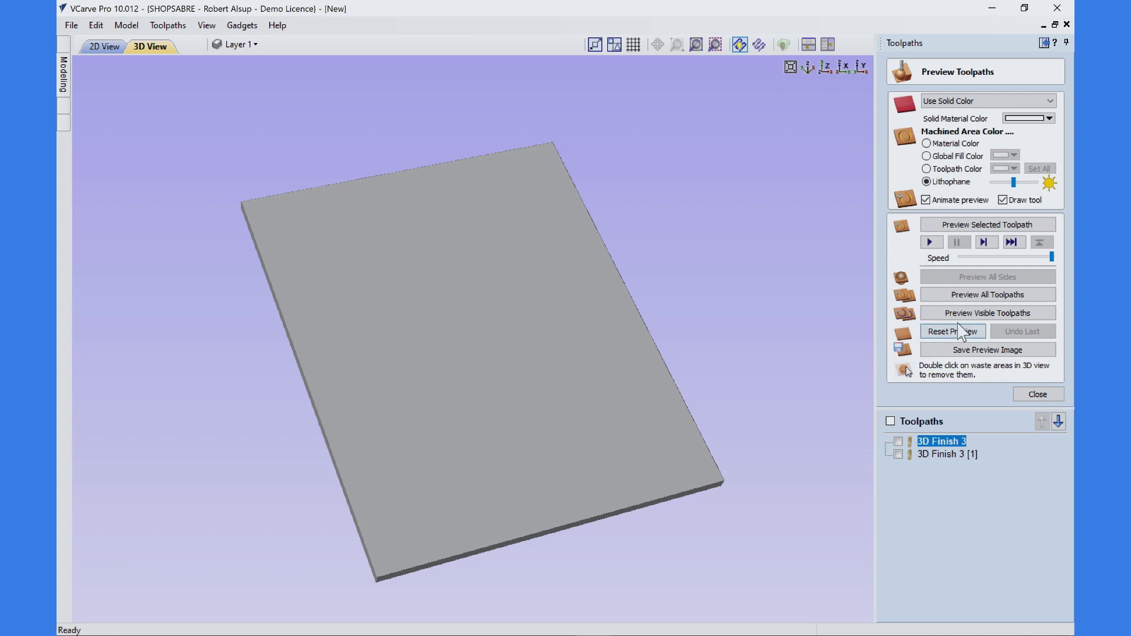
click(965, 226)
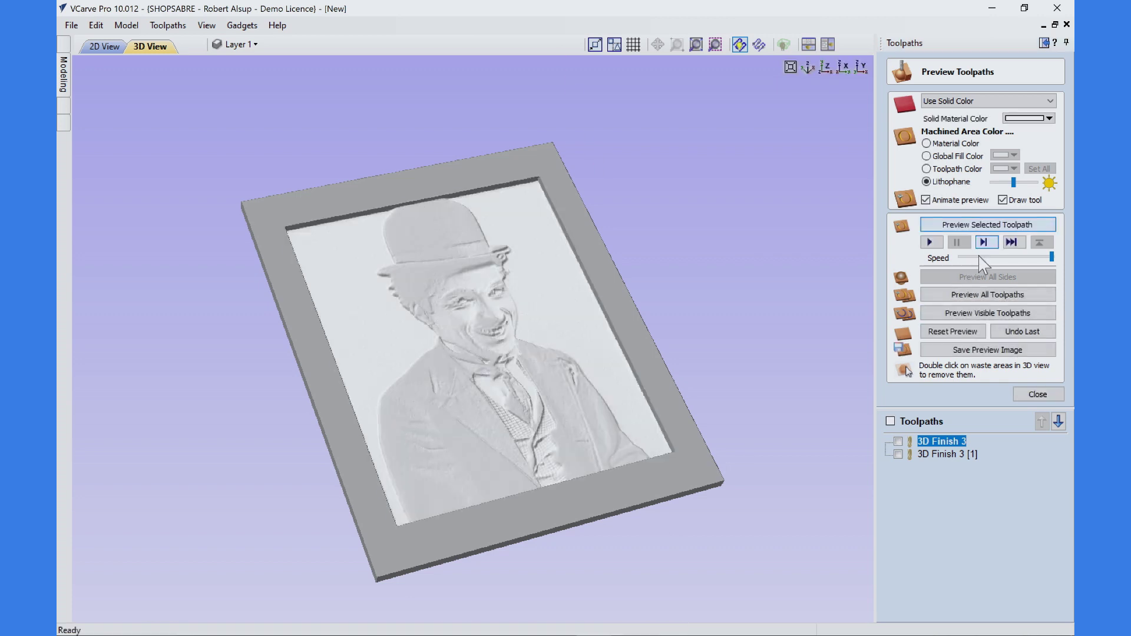
click(947, 454)
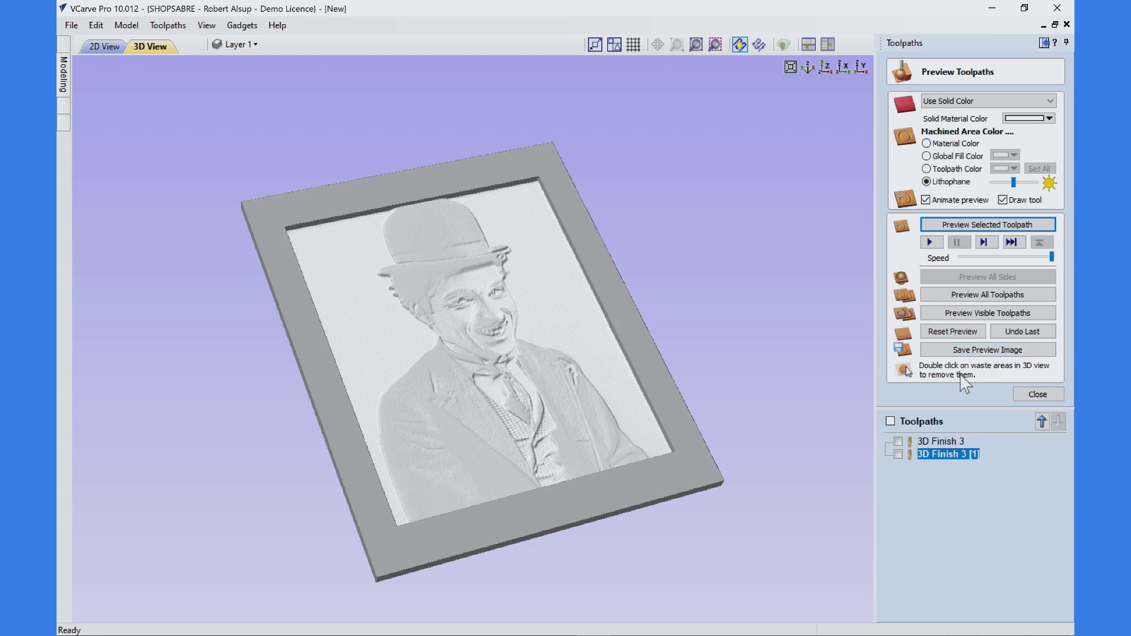
click(958, 229)
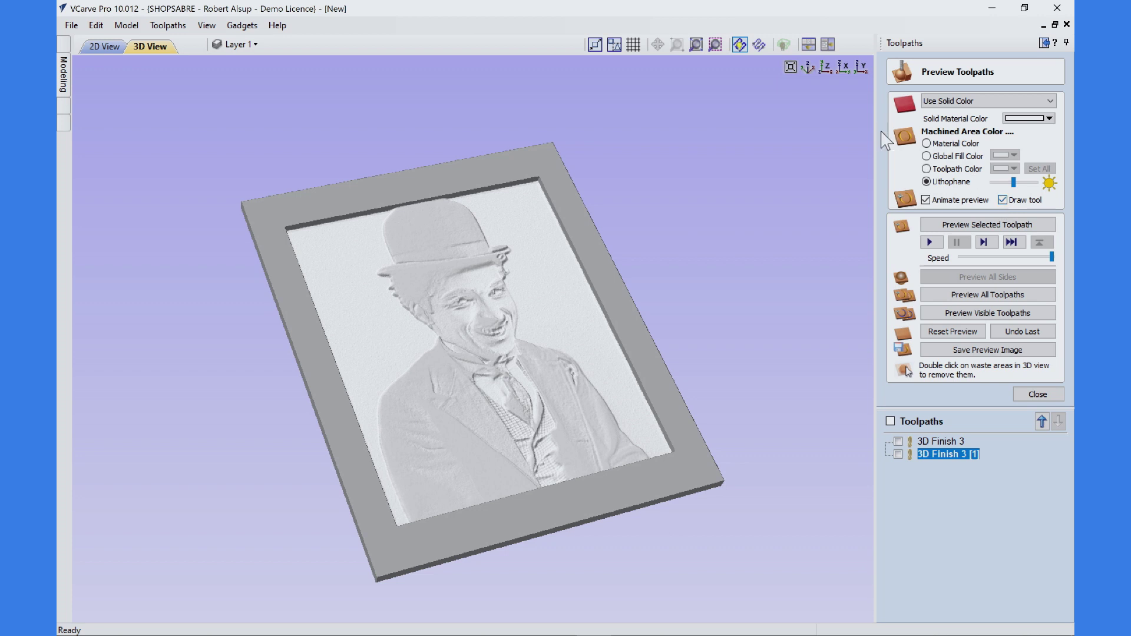
View the carving from the top and tune the Lithophane backlight until the portrait appears.
click(824, 67)
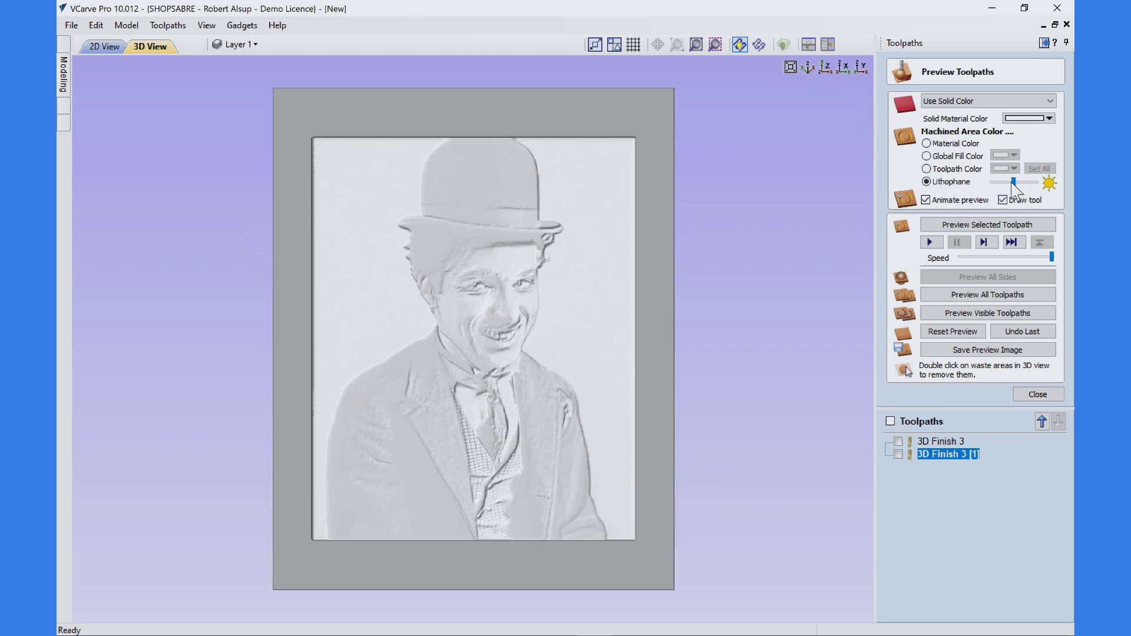
drag(1014, 182, 991, 186)
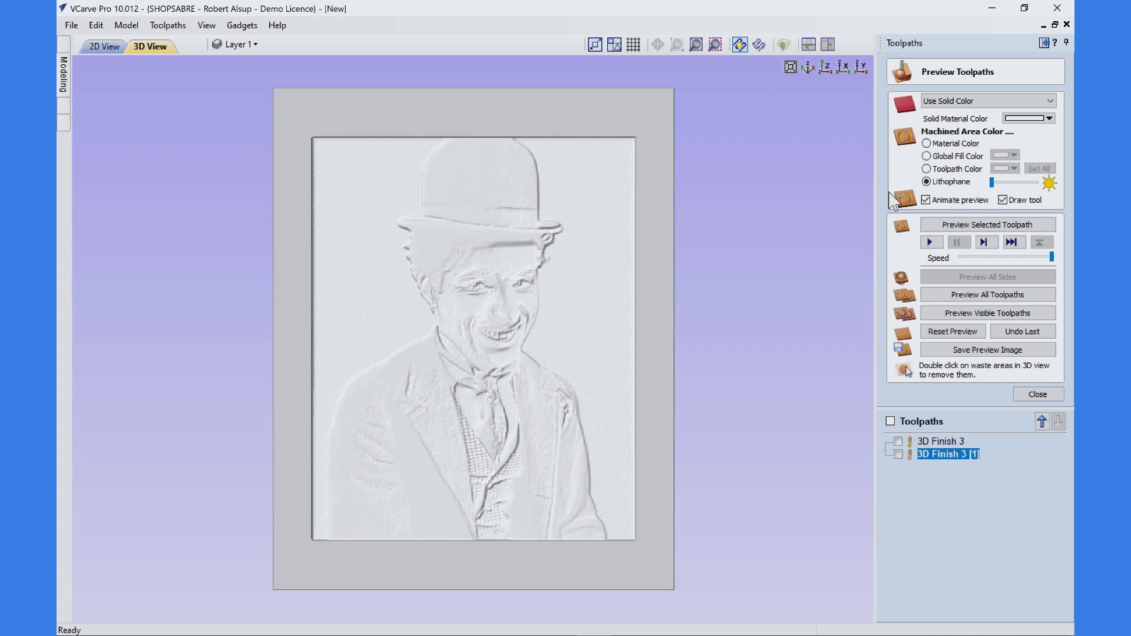
key(Left)
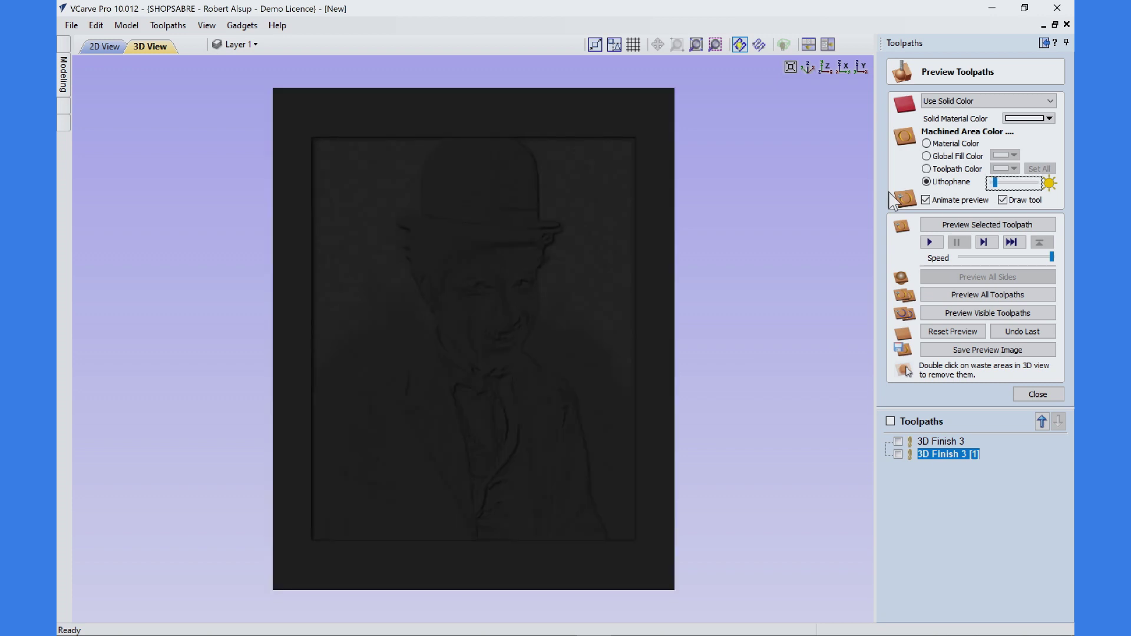
key(Right)
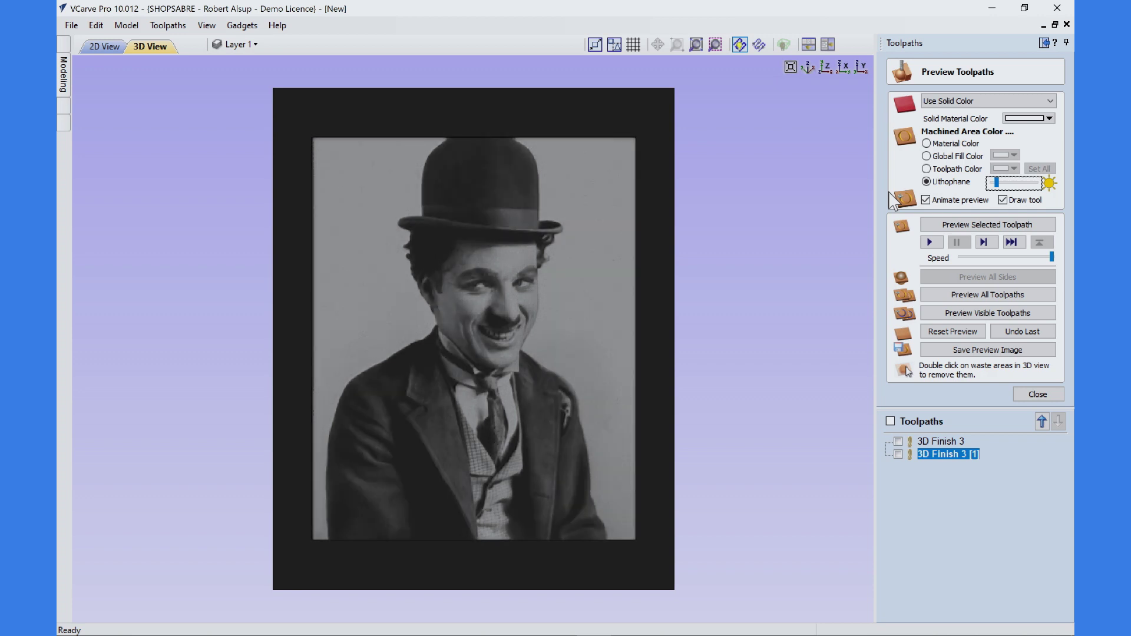